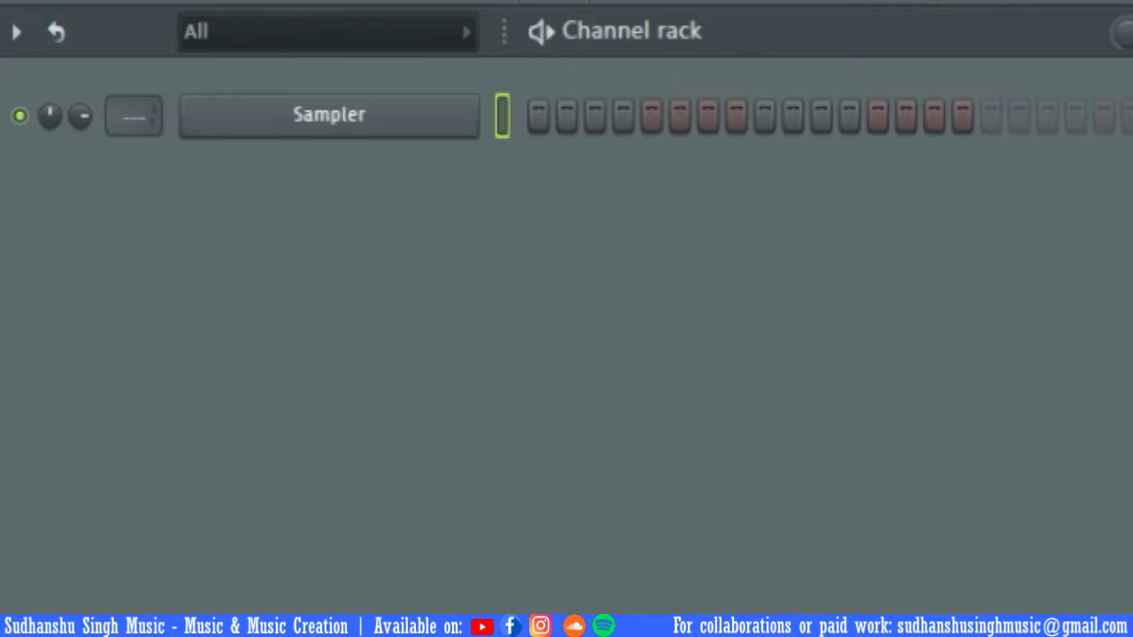
Show the mixer and add Patcher to the channel rack as an instrument channel
key("F9")
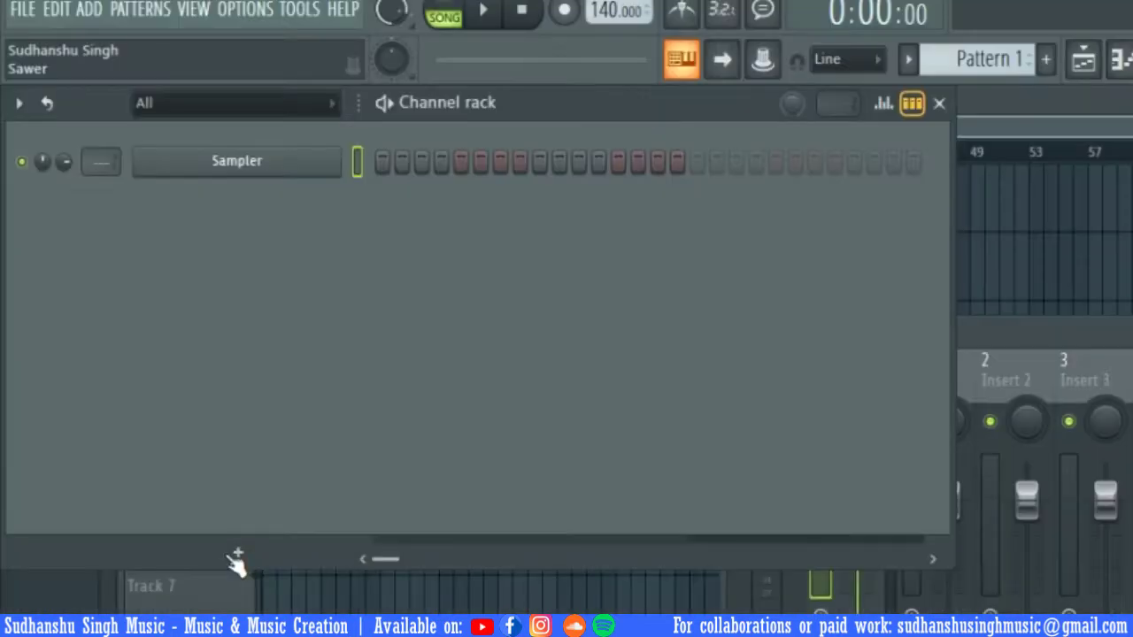
left_click(237, 556)
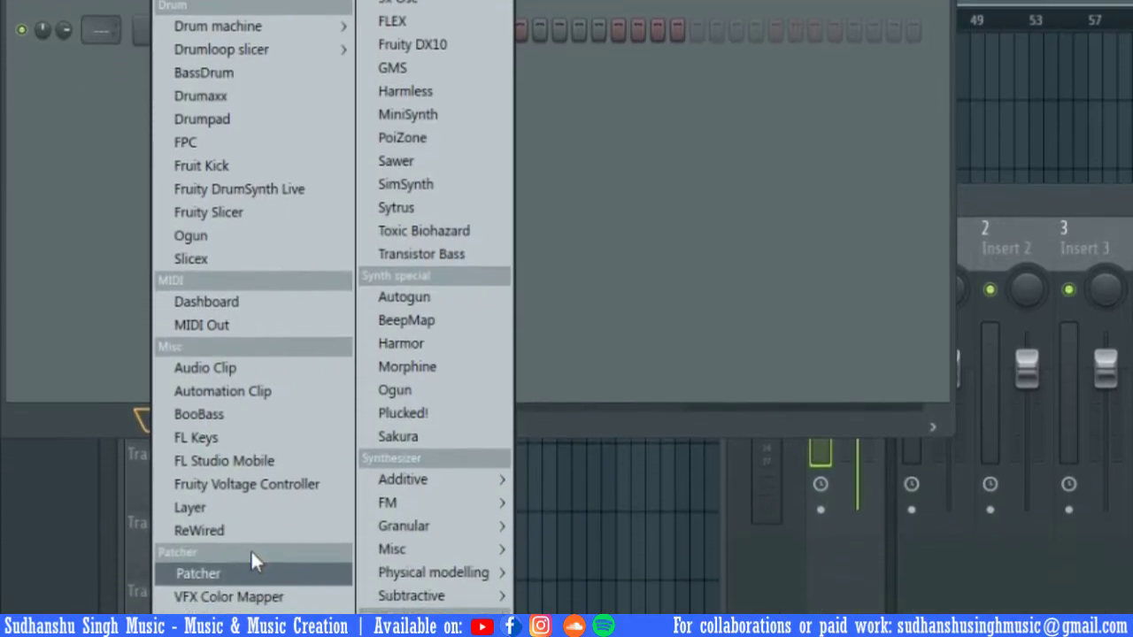
left_click(239, 578)
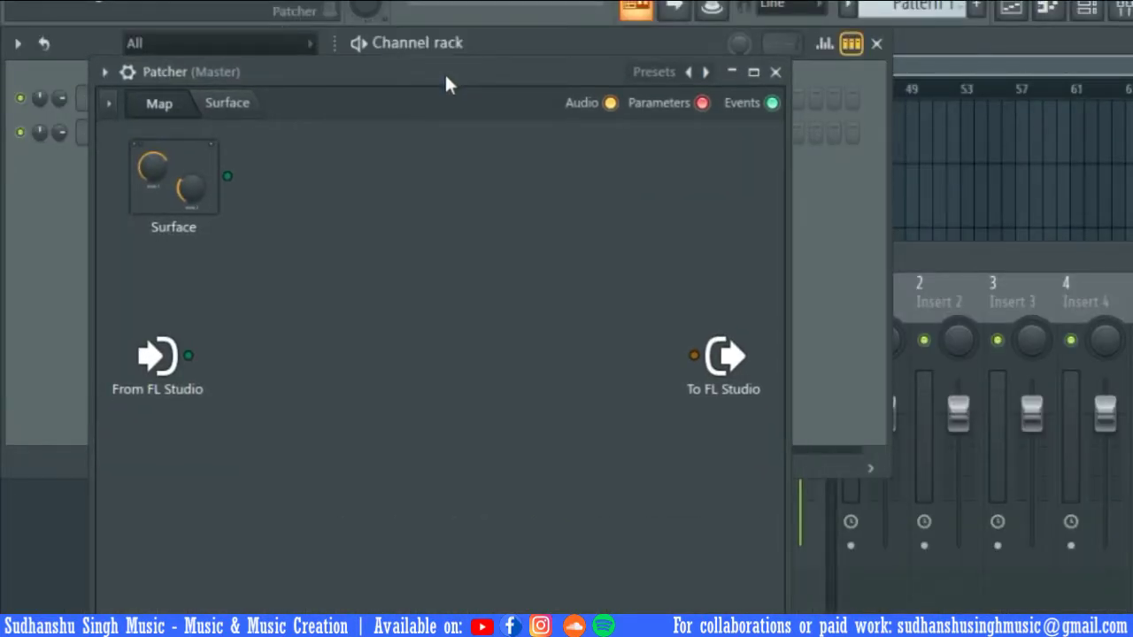
Load a second Patcher as an effect on the mixer's Master track
left_click(946, 262)
mouse_move(963, 258)
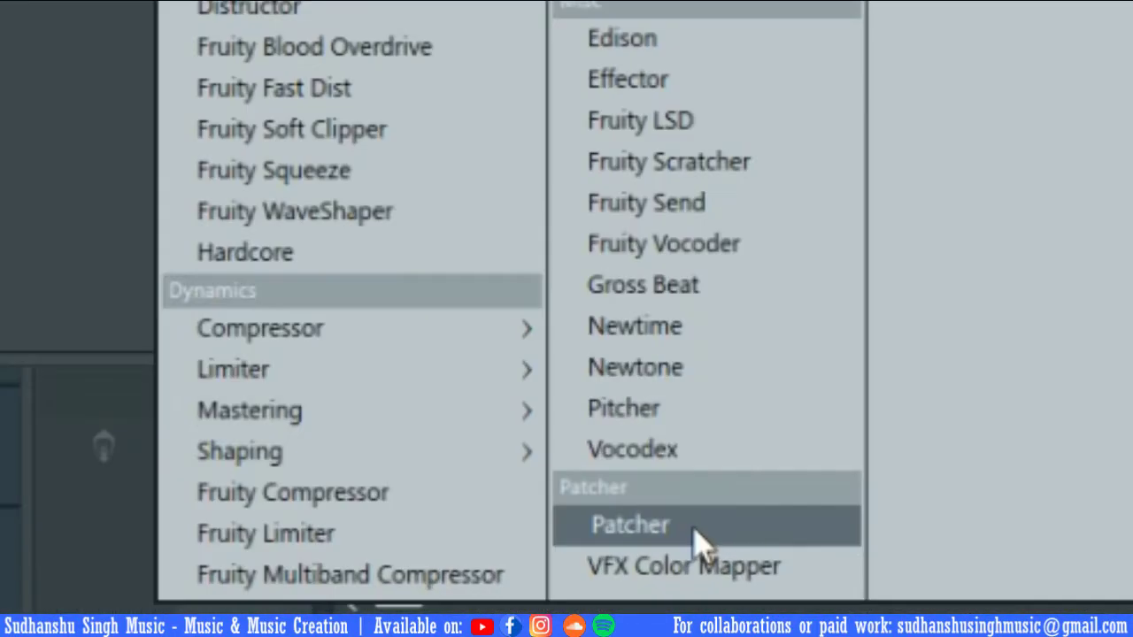
left_click(714, 593)
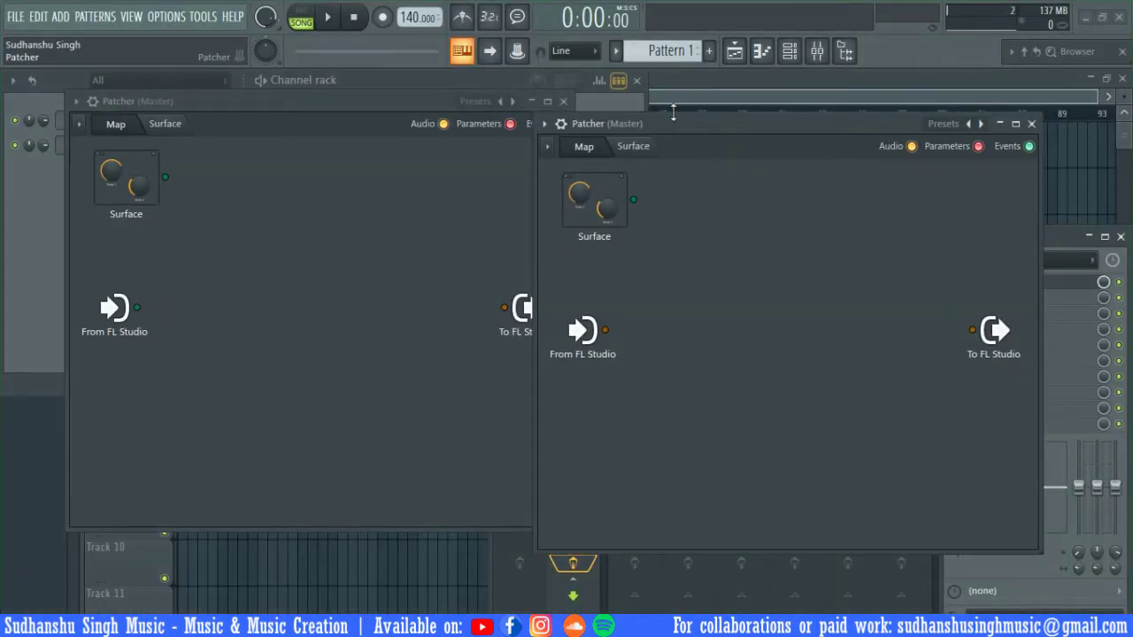
Set the instrument Patcher window beside the effect Patcher for comparison and close the effect Patcher
left_click(372, 99)
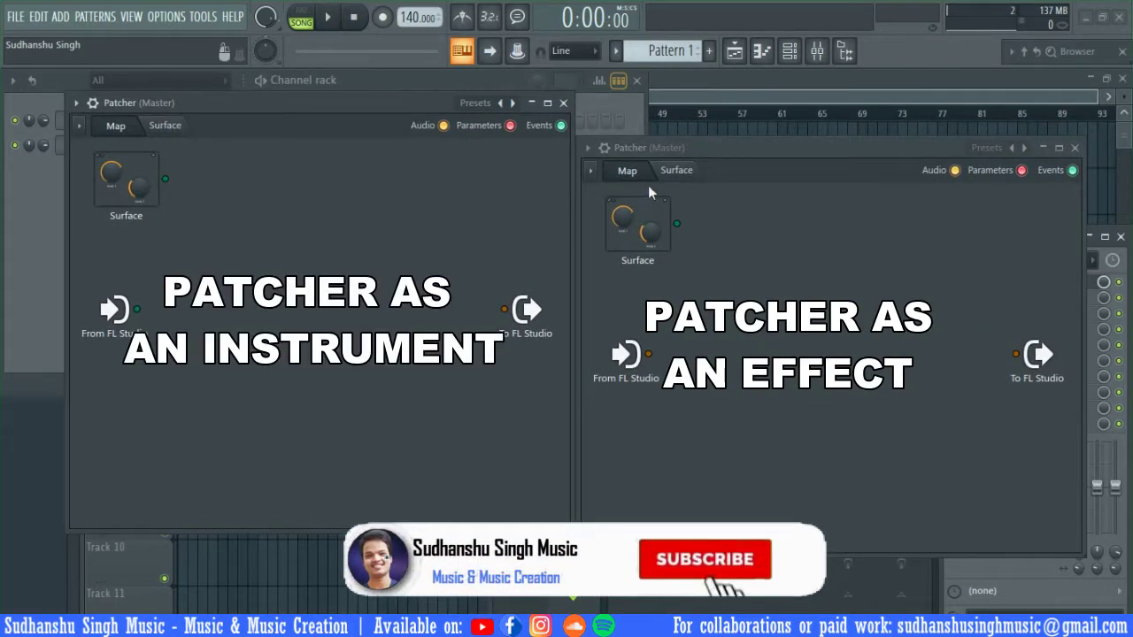
left_click_drag(401, 101, 382, 99)
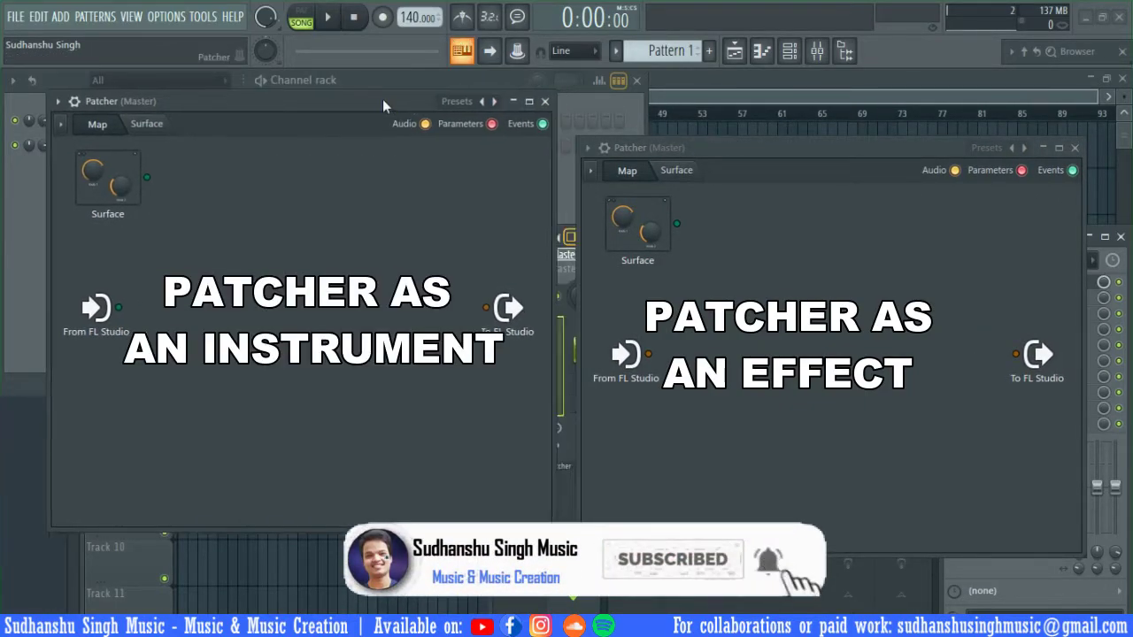
left_click(1075, 147)
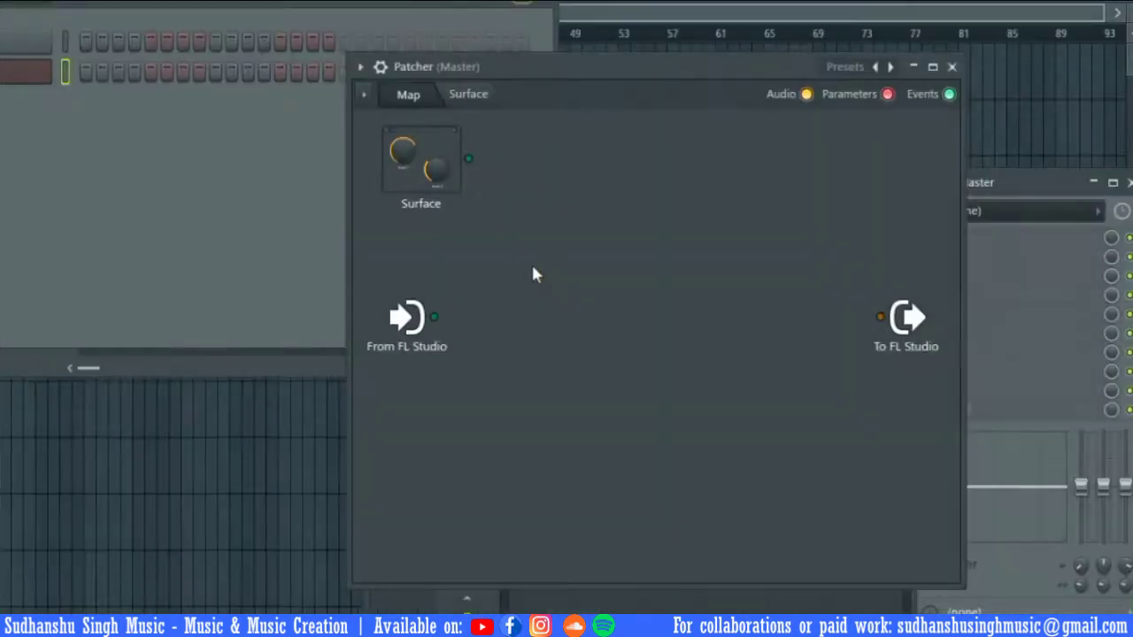
Add the Harmless synth to the instrument Patcher's map
right_click(458, 295)
mouse_move(580, 298)
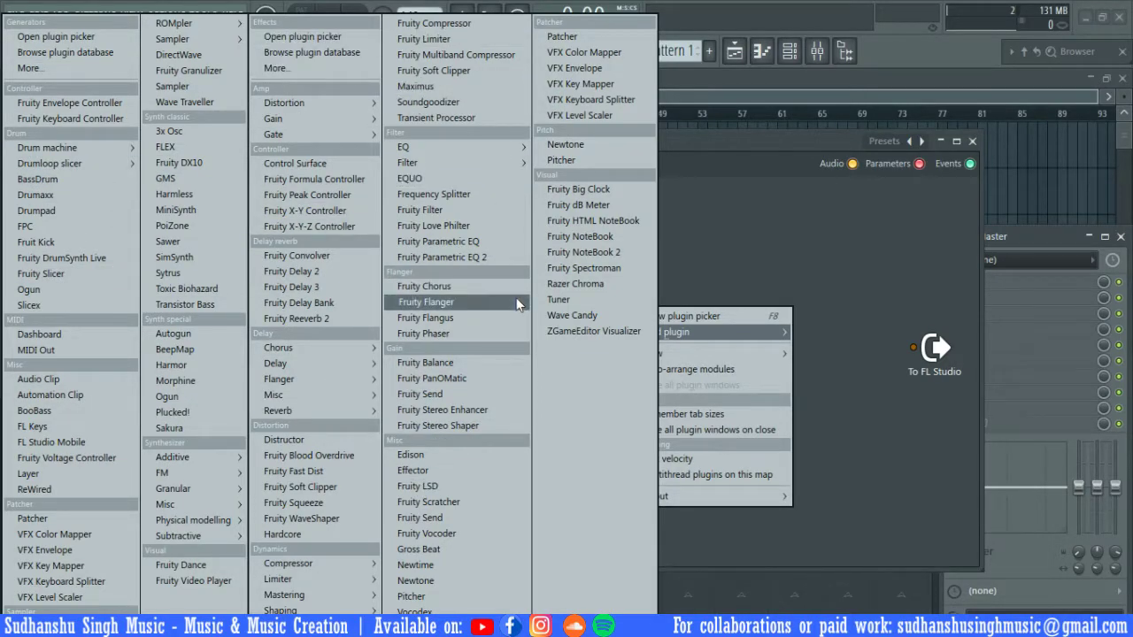
left_click(188, 195)
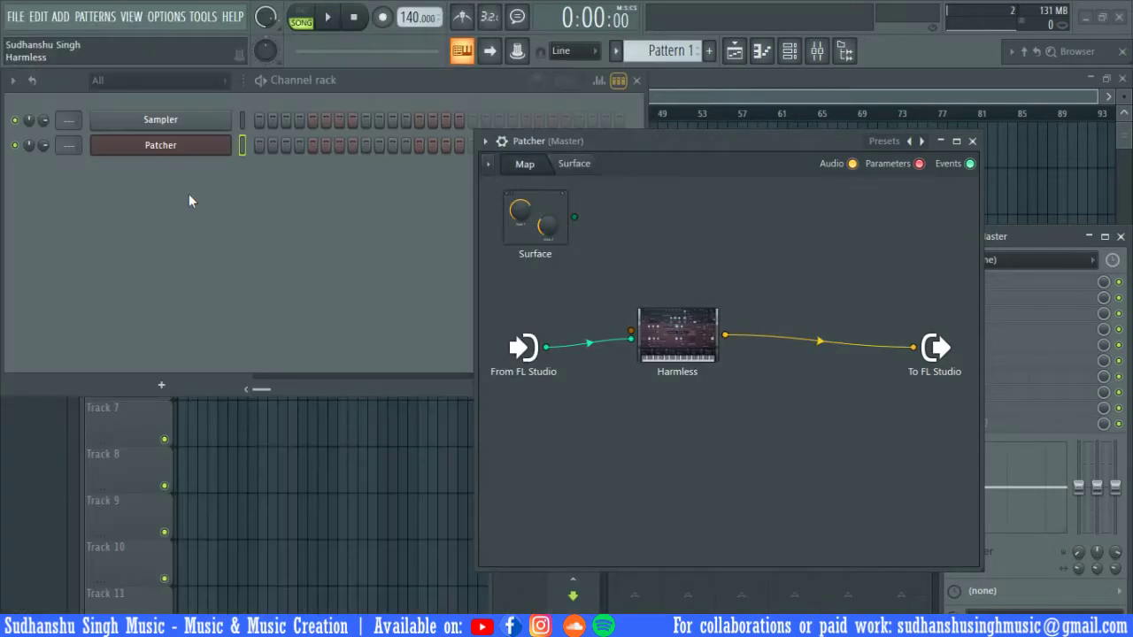
Open Harmless inside Patcher and lower its pluck decay while auditioning a note
left_click(670, 335)
left_click_drag(617, 85, 588, 86)
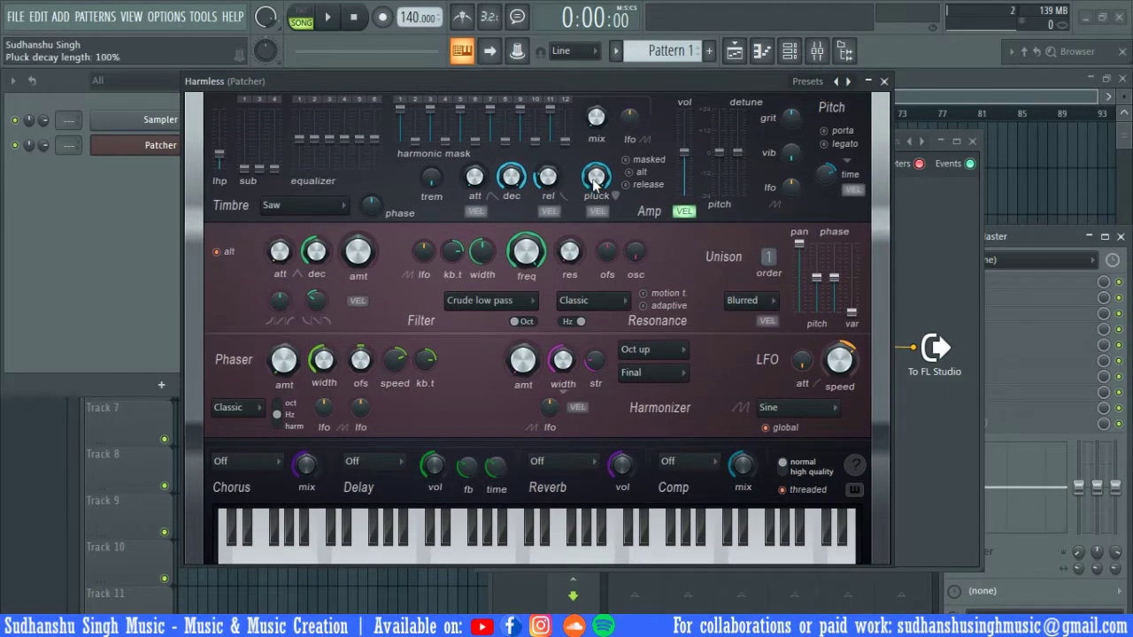
key("q")
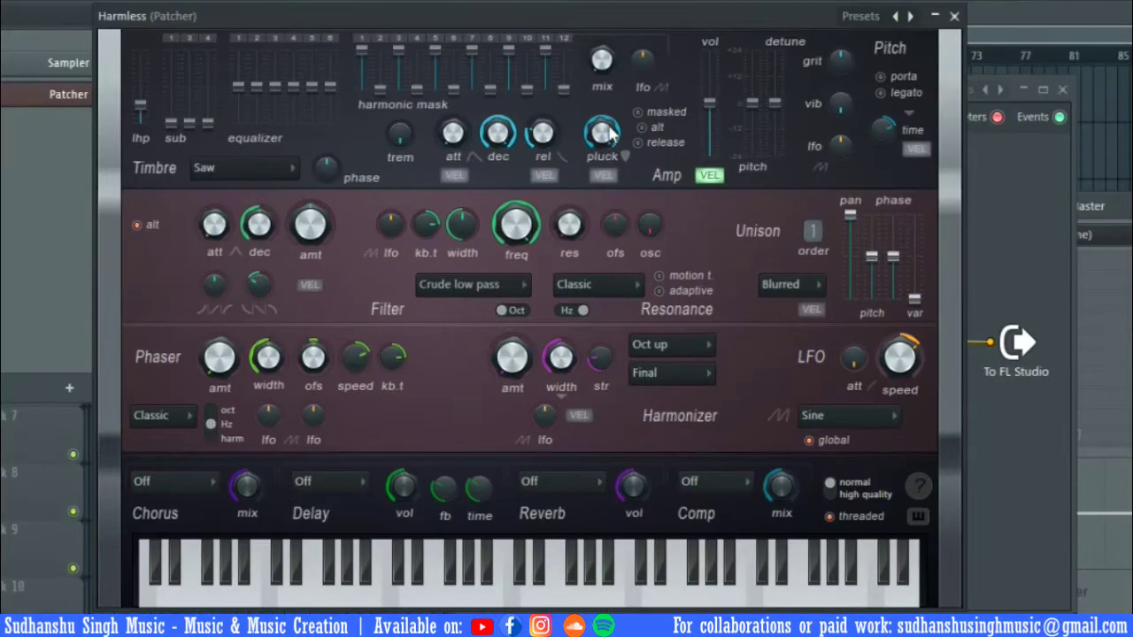
left_click_drag(609, 133, 613, 142)
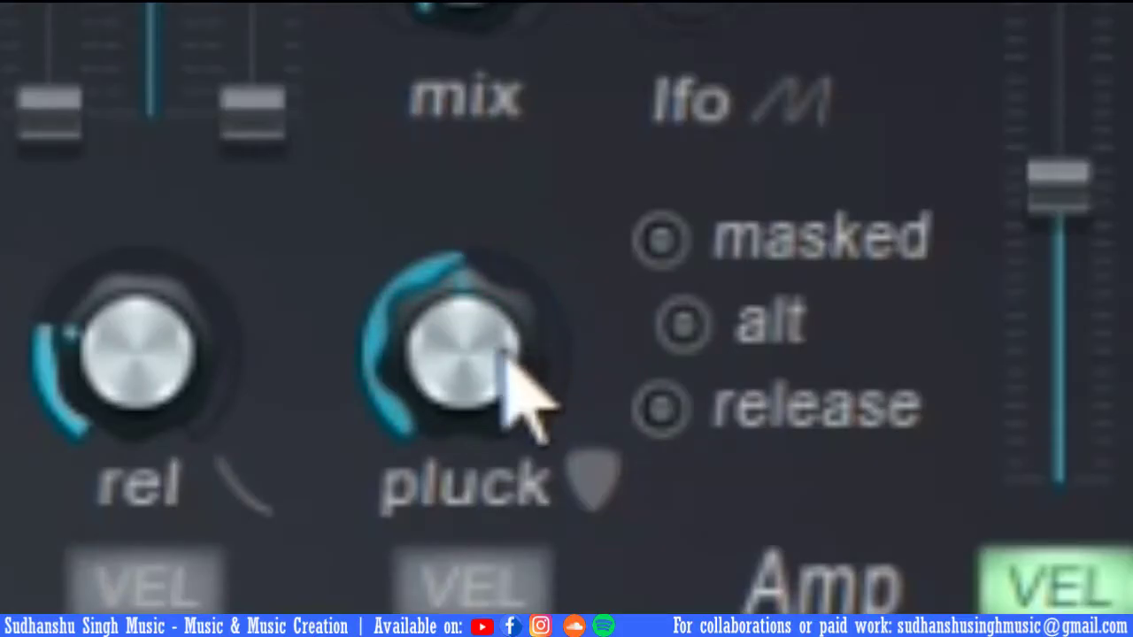
mouse_move(509, 363)
left_mouse_down()
mouse_move(501, 345)
mouse_move(501, 376)
left_mouse_up()
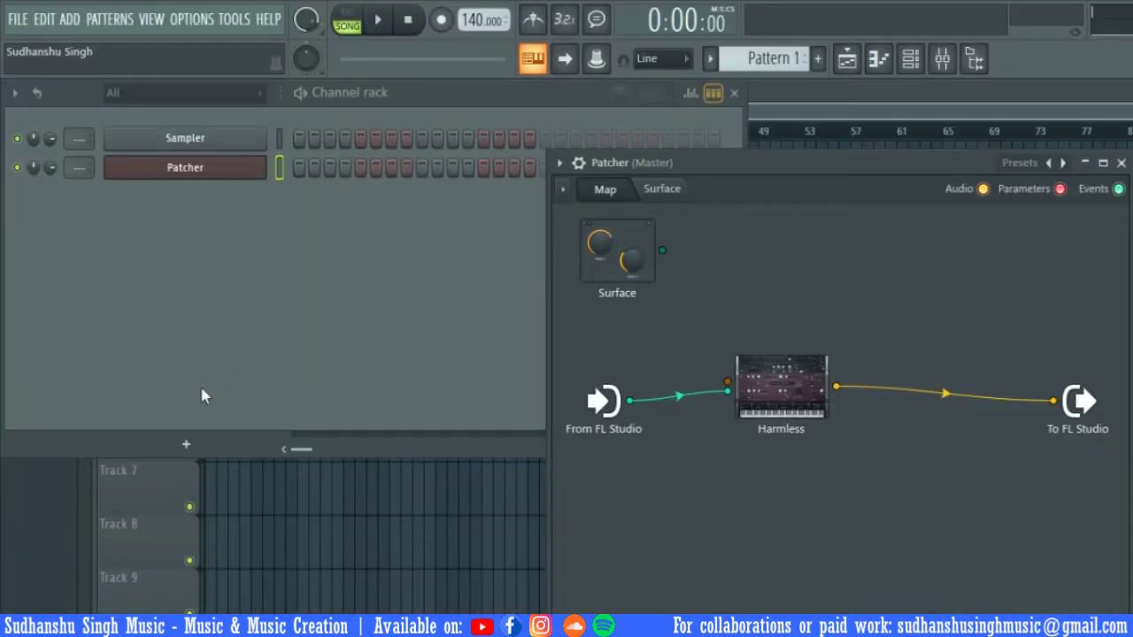
Look over the channel rack's instrument list and view the Patcher channel's empty piano roll, closing it again
left_click(184, 445)
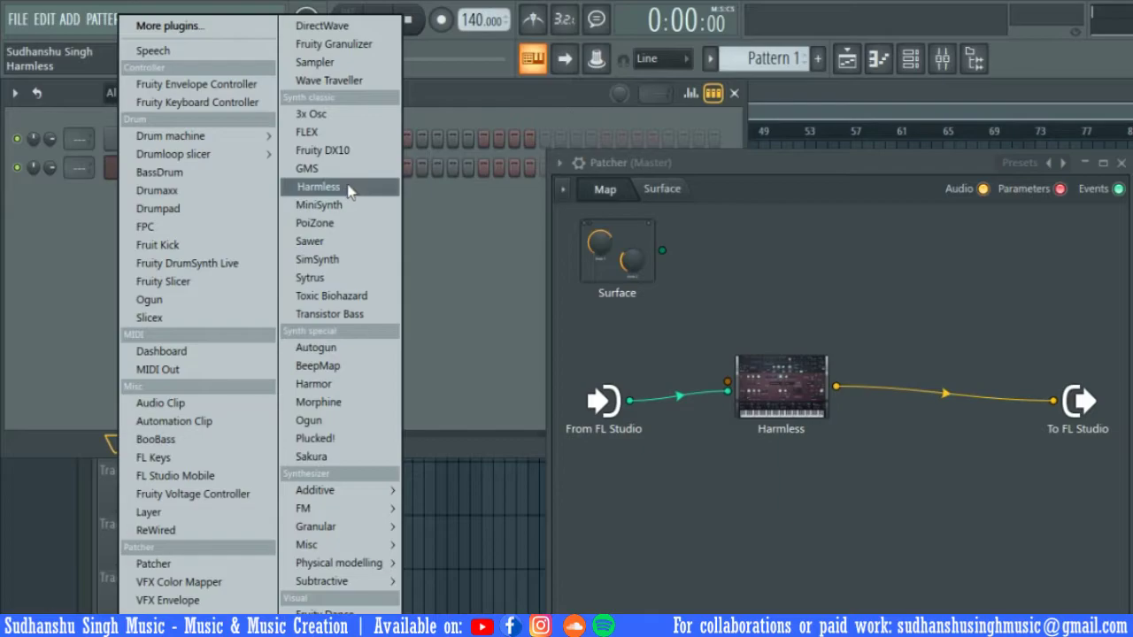
left_click(340, 196)
right_click(208, 169)
left_click(306, 168)
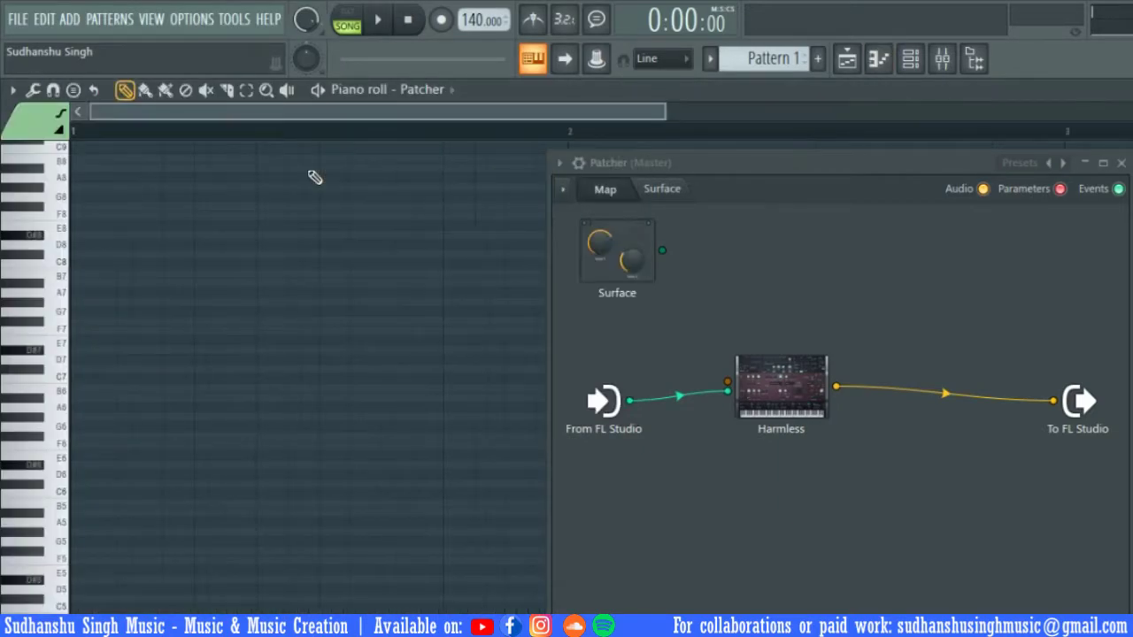
left_click(1131, 89)
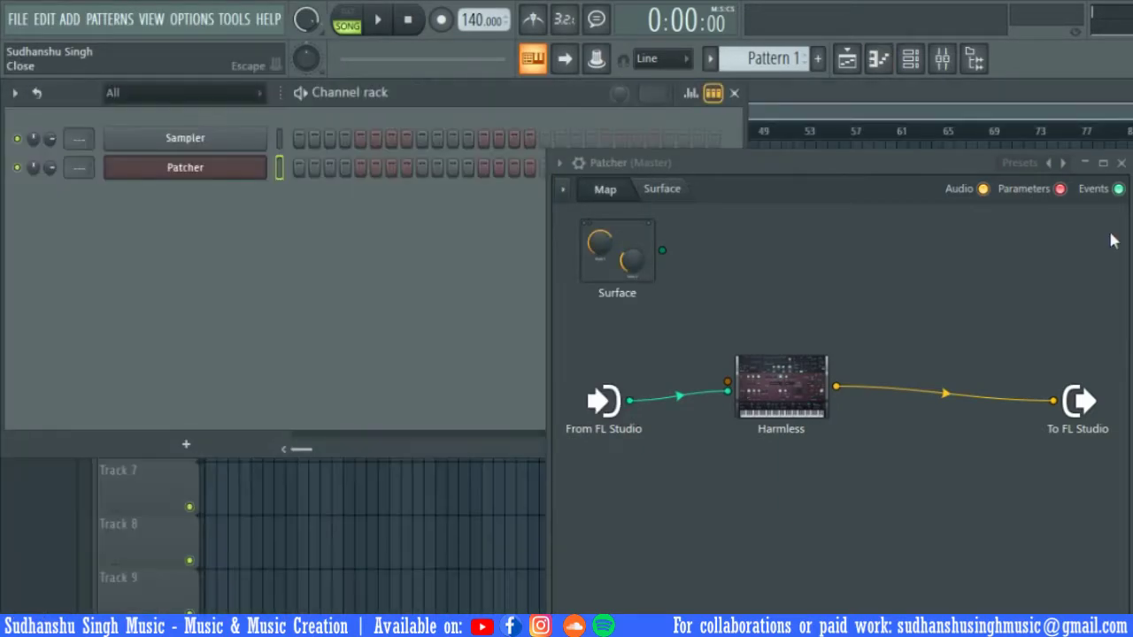
Add Sytrus to the Patcher map and arrange the modules with Sytrus above Harmless
left_click_drag(753, 152, 728, 132)
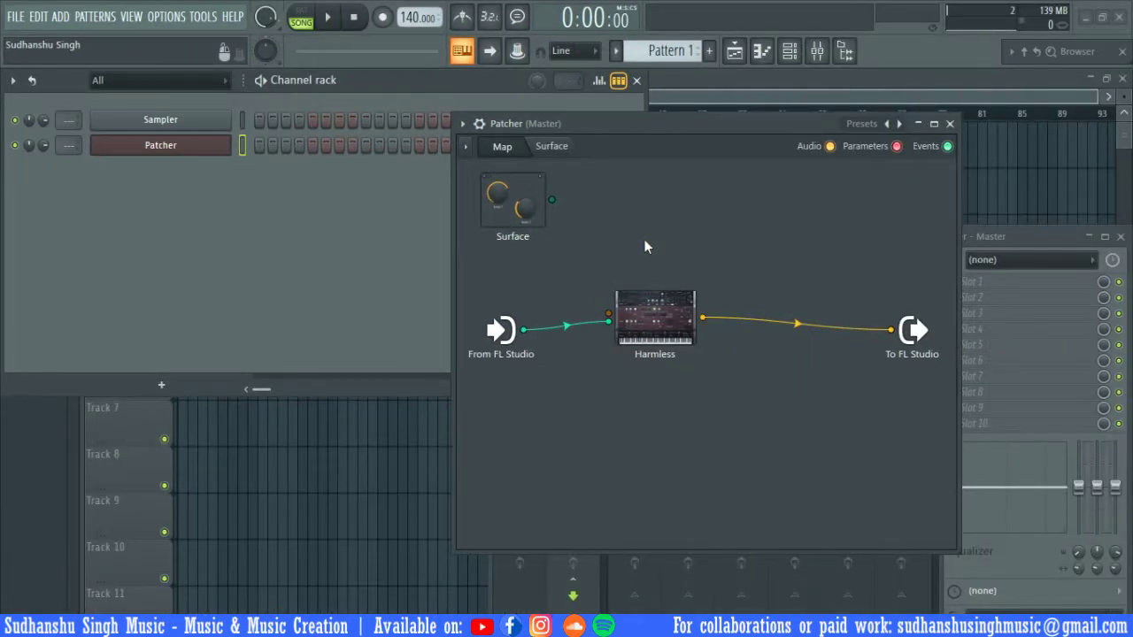
right_click(668, 212)
mouse_move(699, 238)
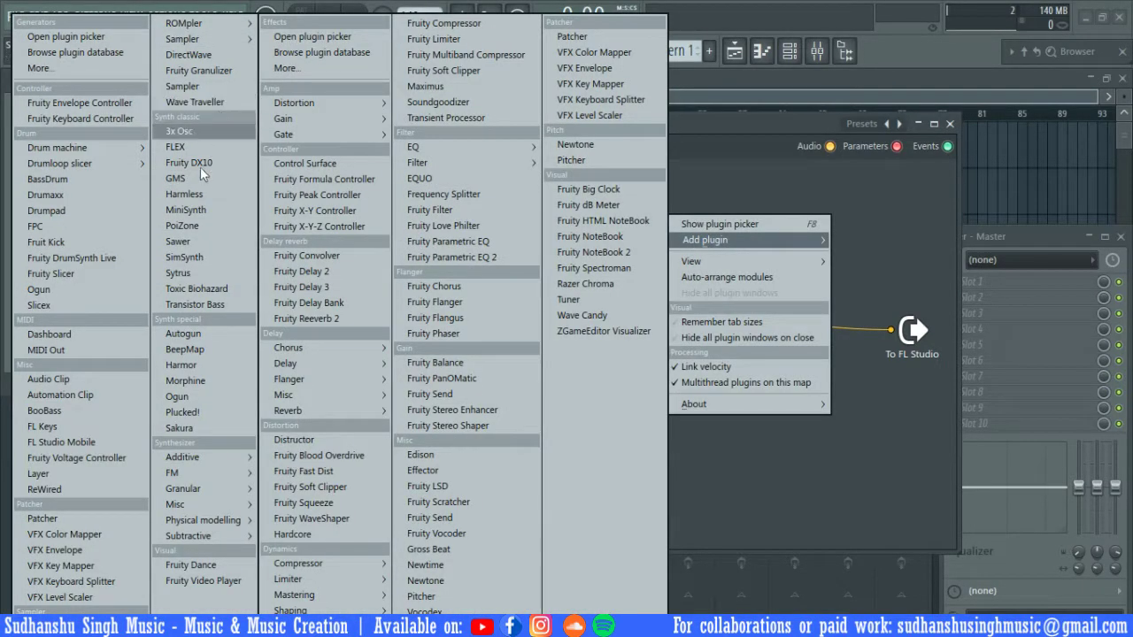
left_click(202, 274)
left_click_drag(661, 359, 688, 436)
left_click_drag(638, 312, 642, 252)
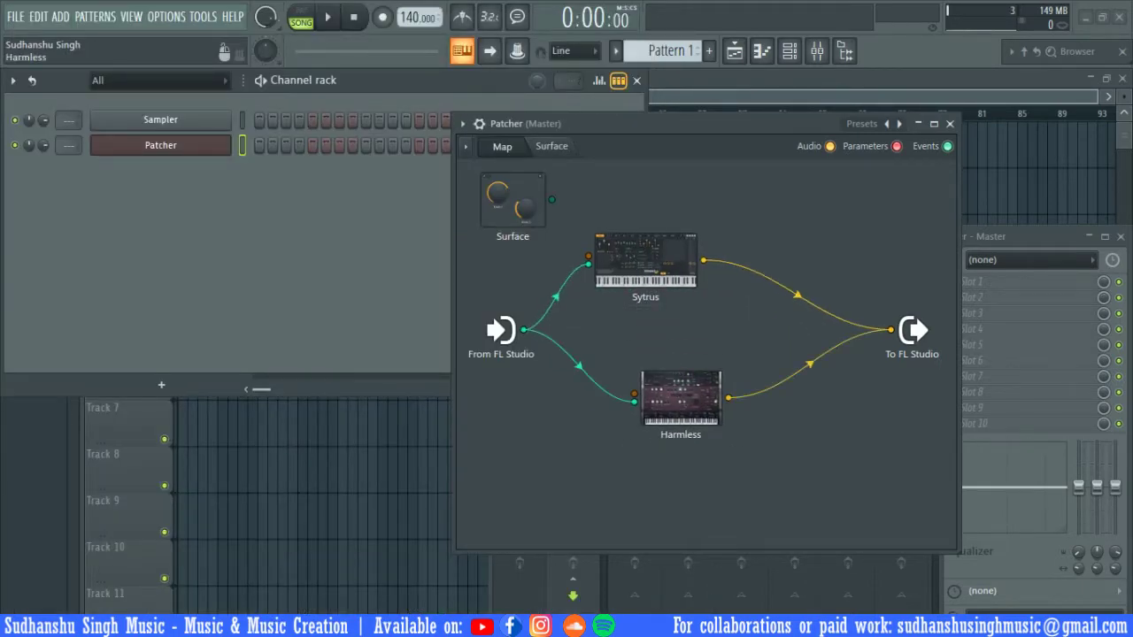
left_click_drag(672, 406, 646, 375)
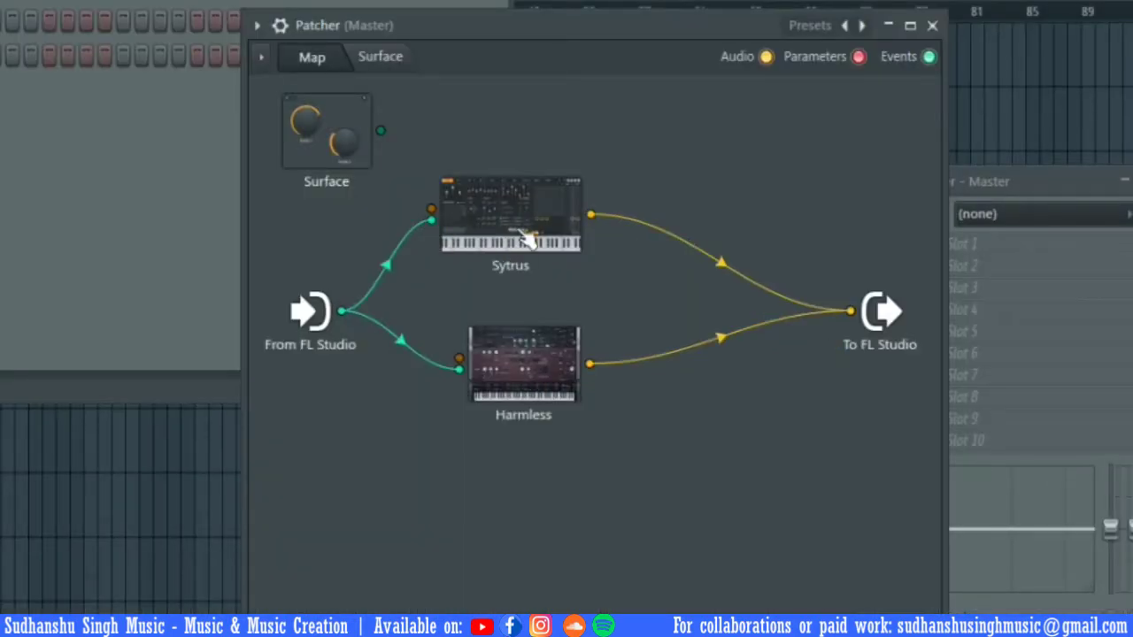
left_click_drag(527, 239, 563, 242)
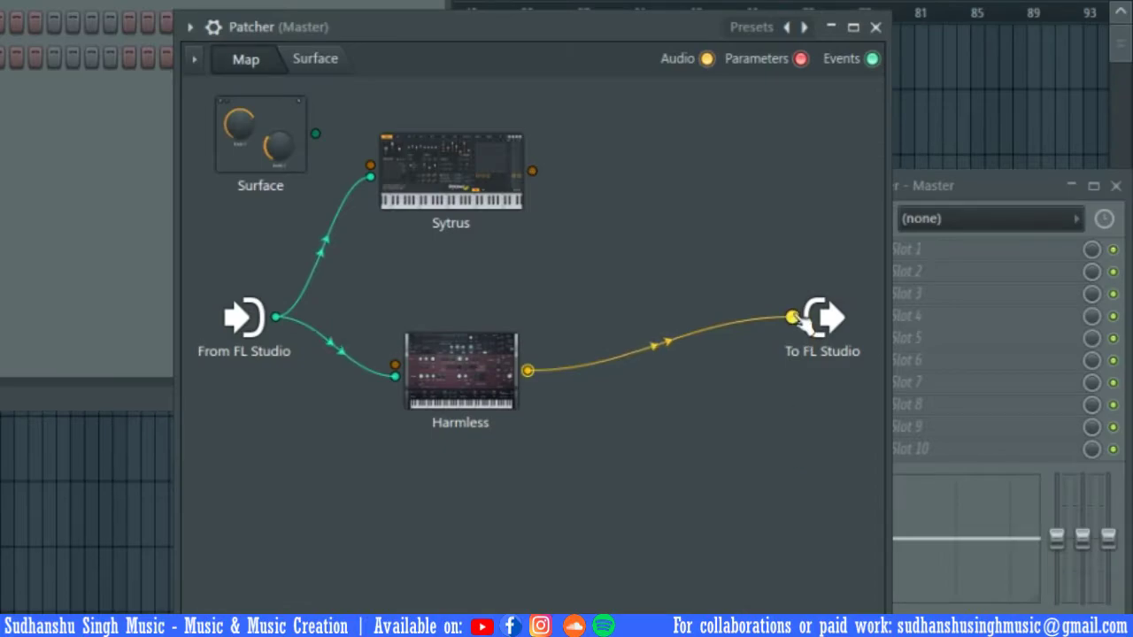
Switch the audio output connection from Harmless to Sytrus and reconnect Harmless to To FL Studio
mouse_move(793, 316)
left_mouse_down()
mouse_move(554, 199)
mouse_move(587, 198)
mouse_move(793, 316)
left_mouse_up()
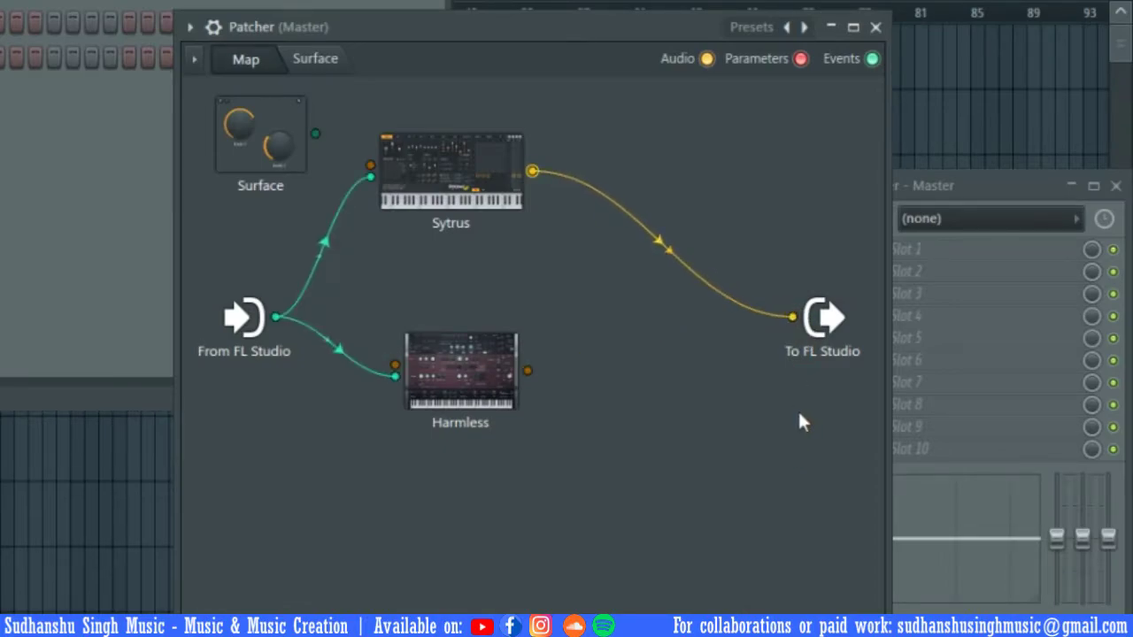
left_click_drag(527, 370, 792, 316)
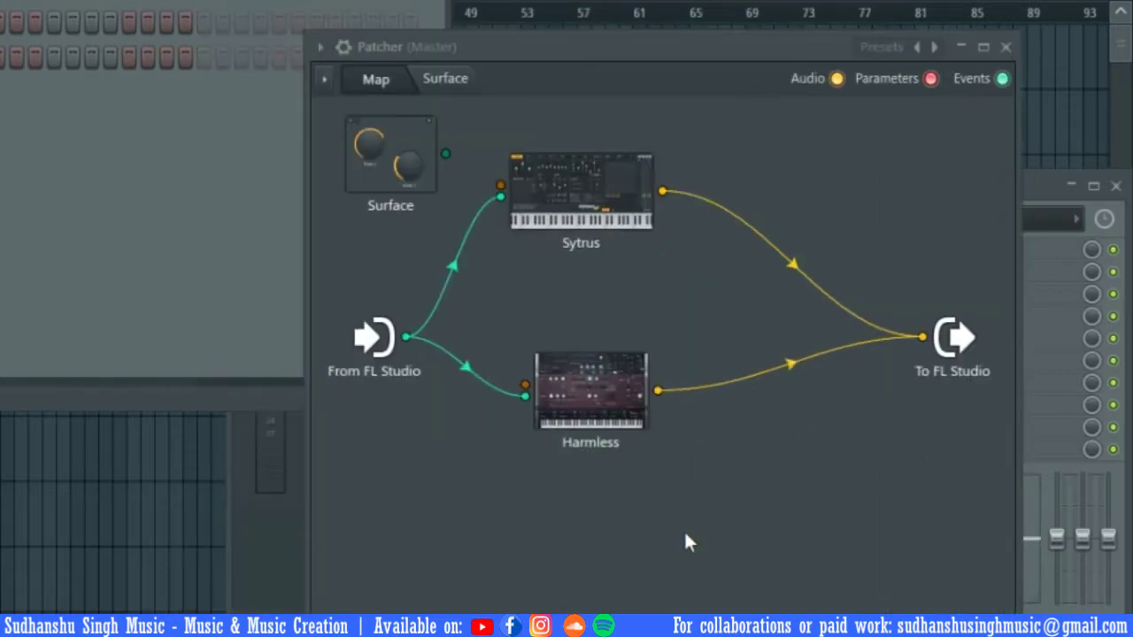
Add FL Keys to the Patcher map below Harmless and close its plugin window
right_click(685, 539)
mouse_move(742, 492)
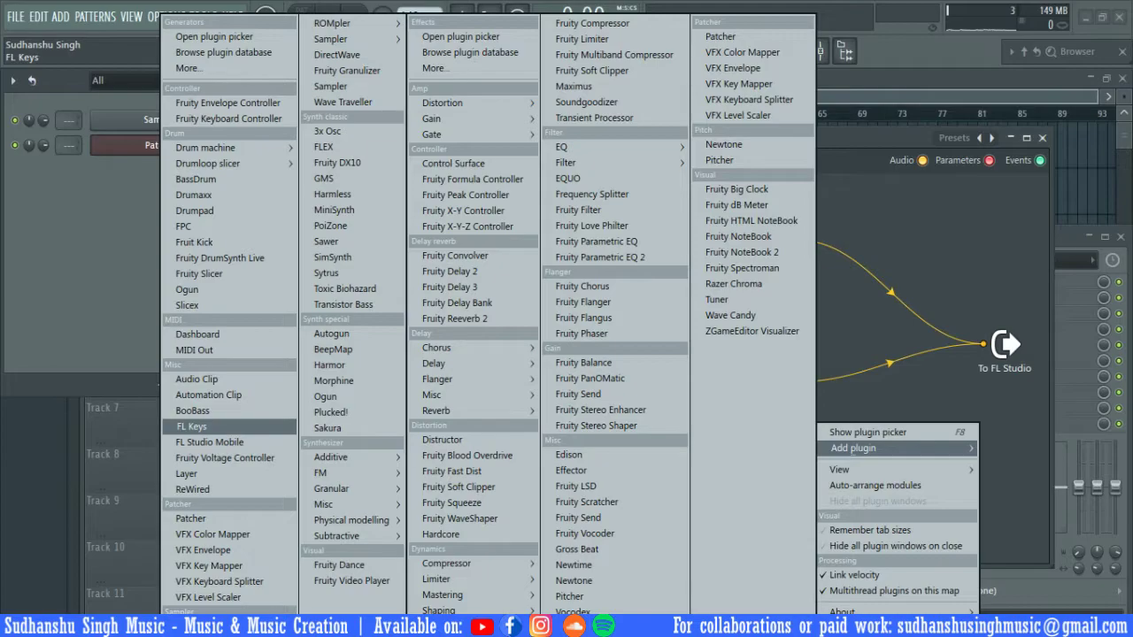
left_click(195, 426)
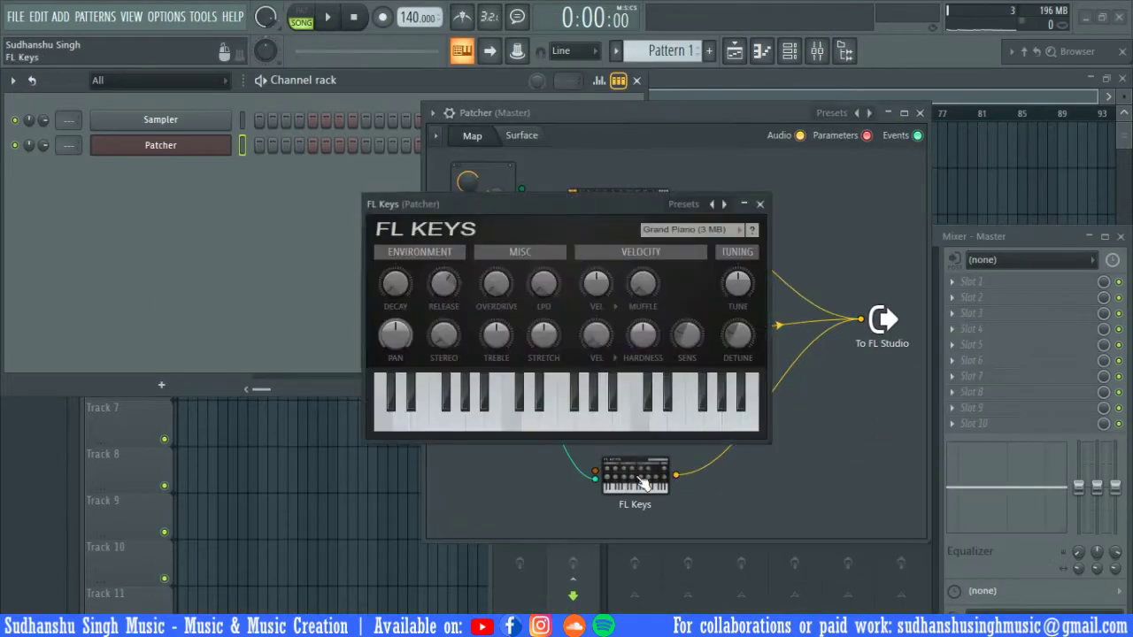
left_click_drag(426, 200, 358, 201)
left_click(687, 203)
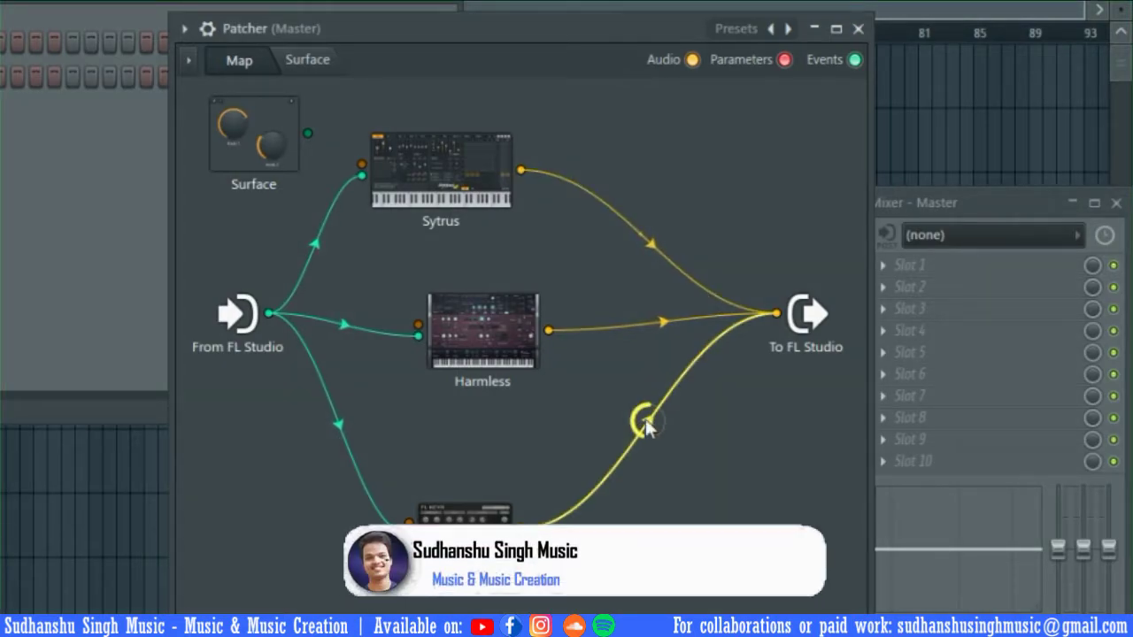
In Sytrus, shorten the attack and decay of the FX volume envelope and set Filter 1's FX send in the matrix to zero
double_click(506, 185)
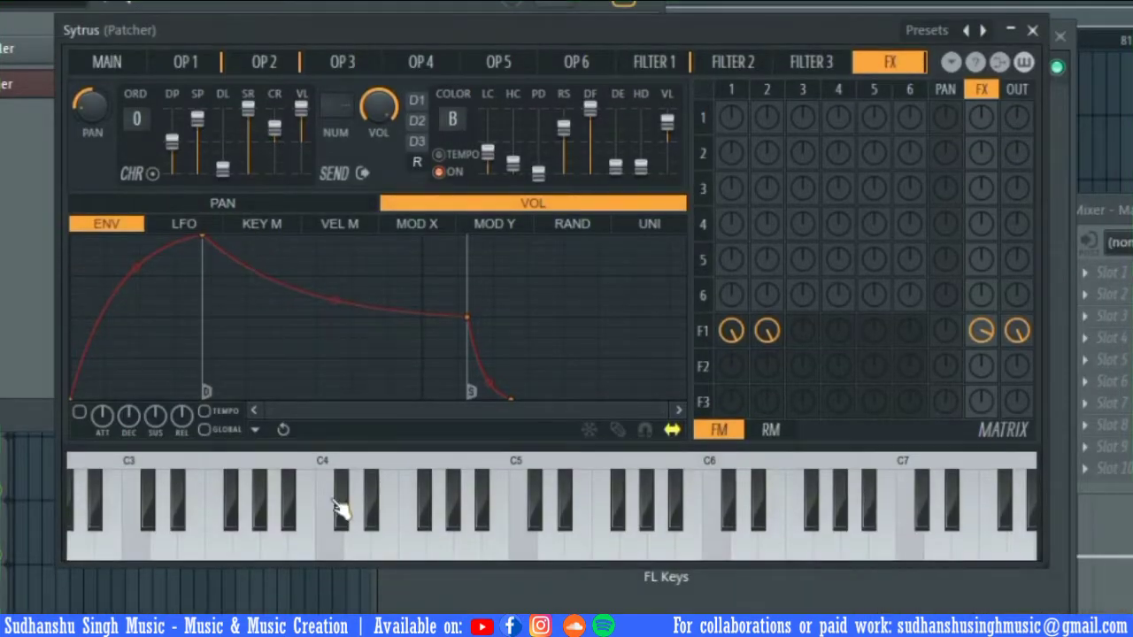
left_click_drag(467, 317, 218, 310)
left_click_drag(202, 236, 83, 241)
left_click_drag(99, 309, 110, 308)
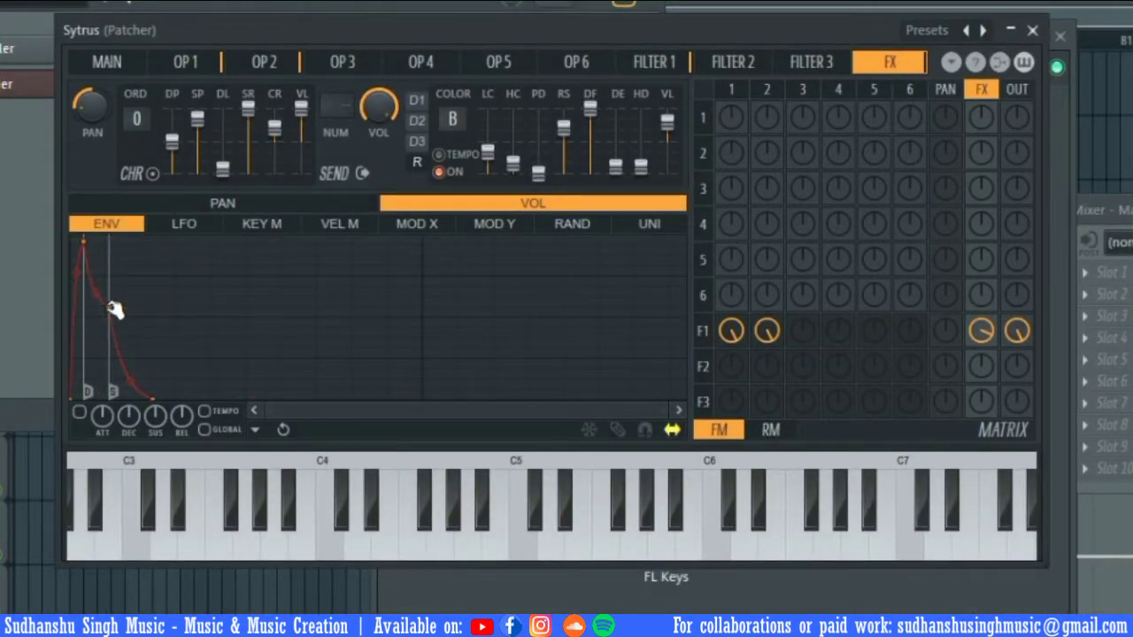
left_click_drag(991, 340, 977, 366)
left_click(1033, 31)
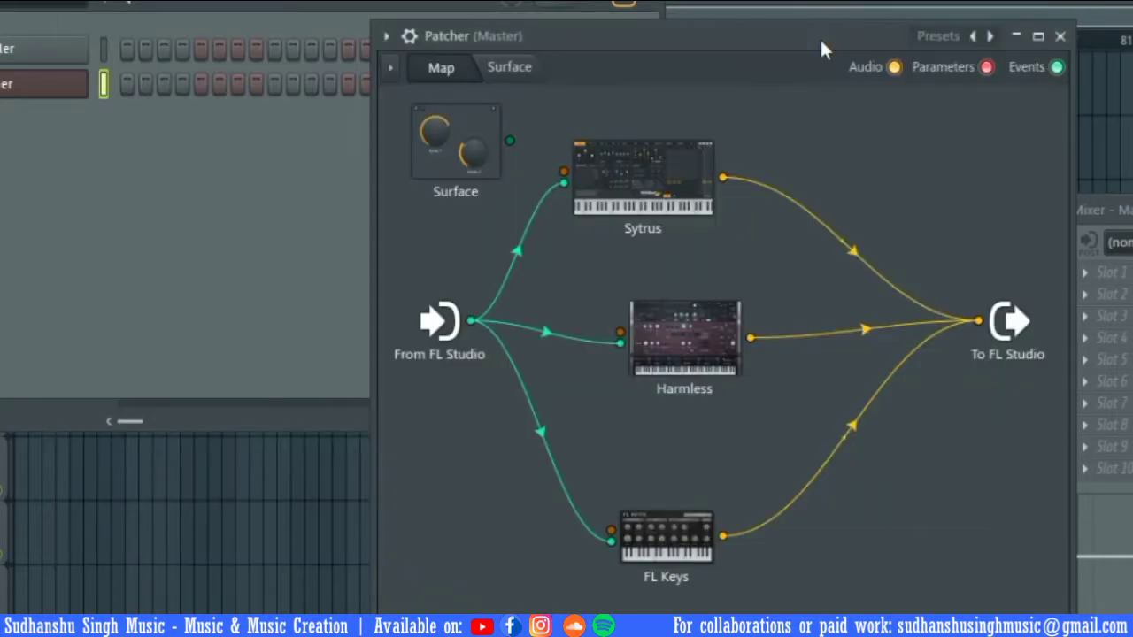
Reopen the Sytrus editor from the Patcher map to review its settings and close it
left_click(659, 164)
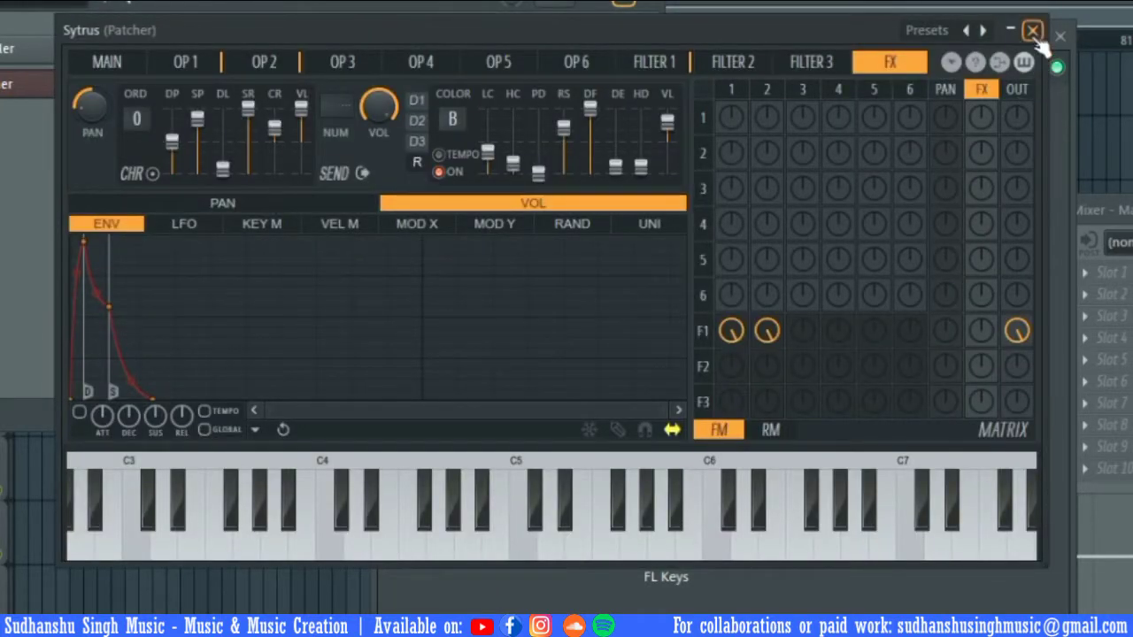
left_click(1033, 32)
left_click(673, 162)
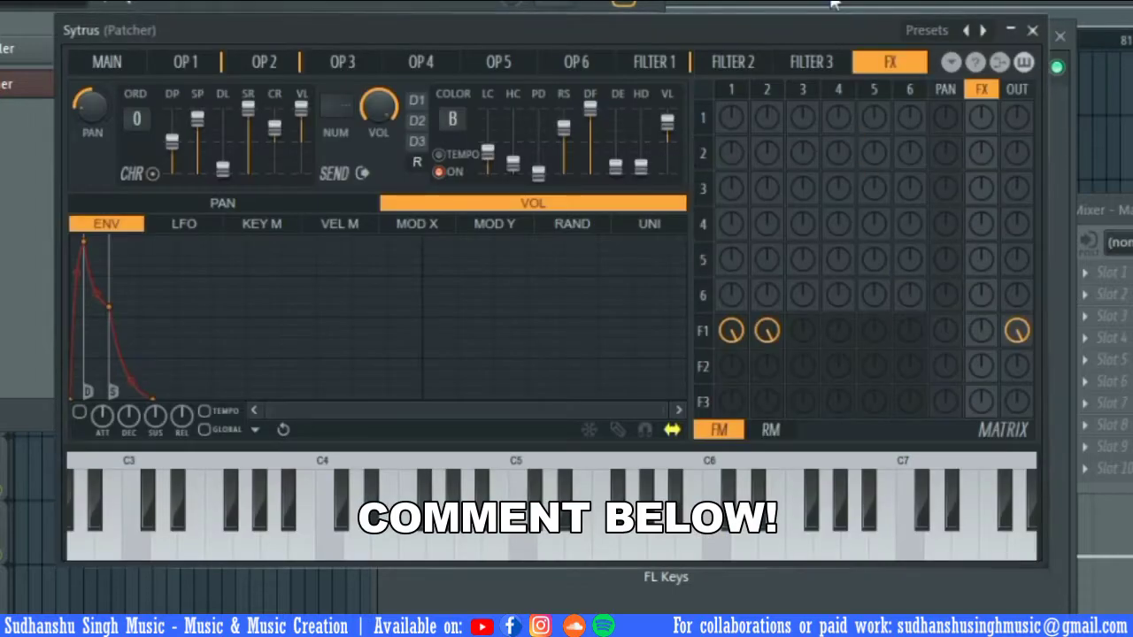
left_click(1032, 31)
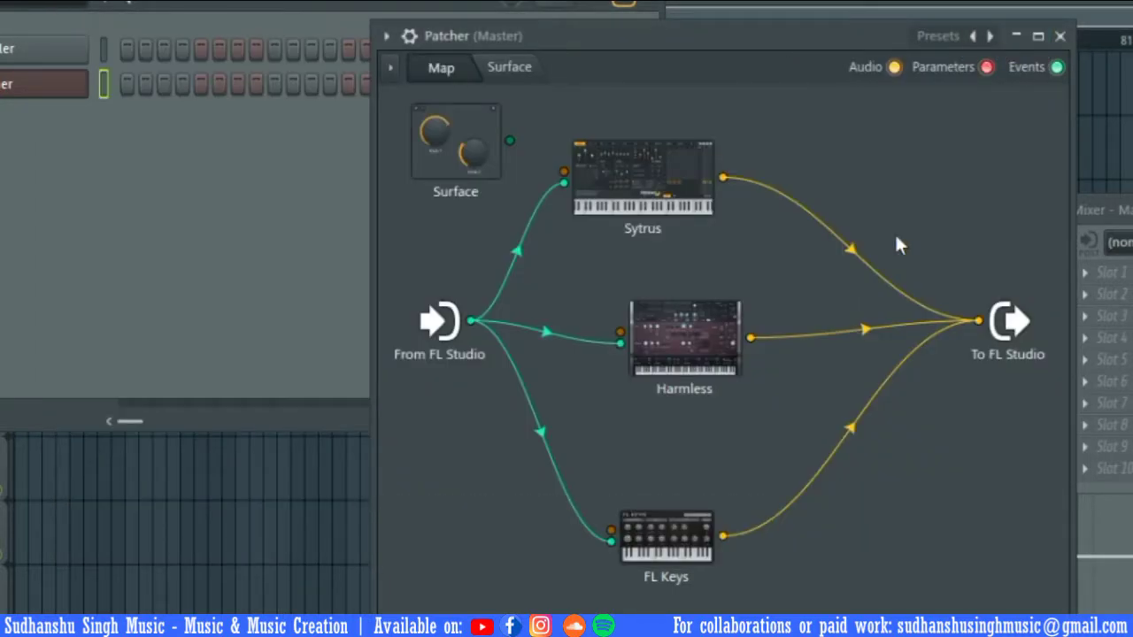
Add Fruity Parametric EQ 2 to the Patcher map and place it above the To FL Studio output
right_click(887, 147)
mouse_move(911, 182)
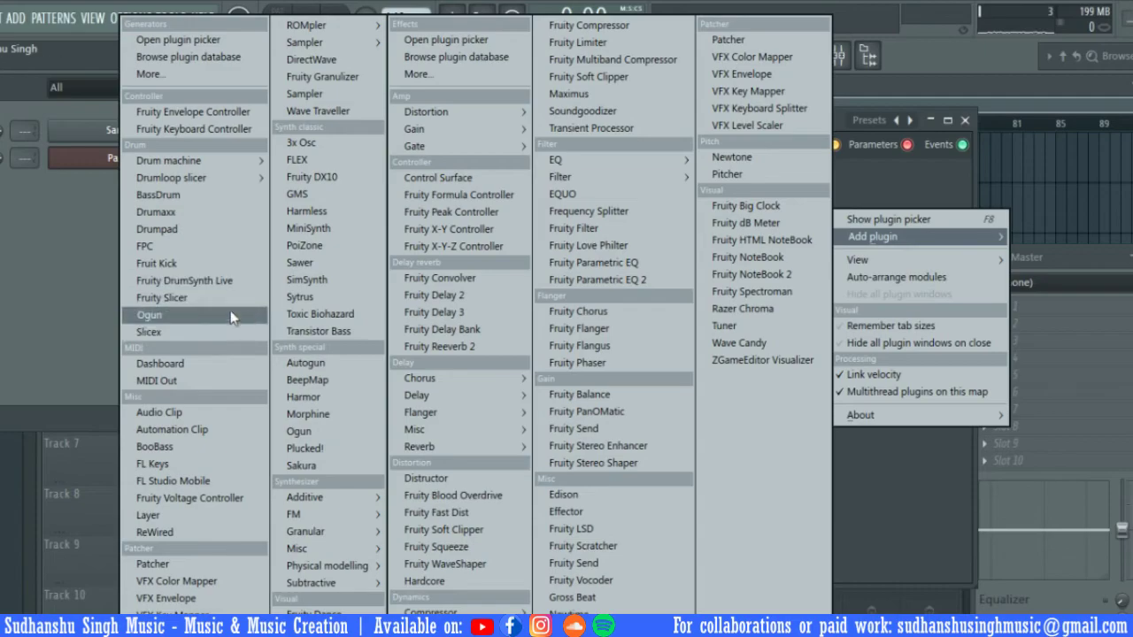
left_click(638, 282)
left_click_drag(635, 346, 872, 221)
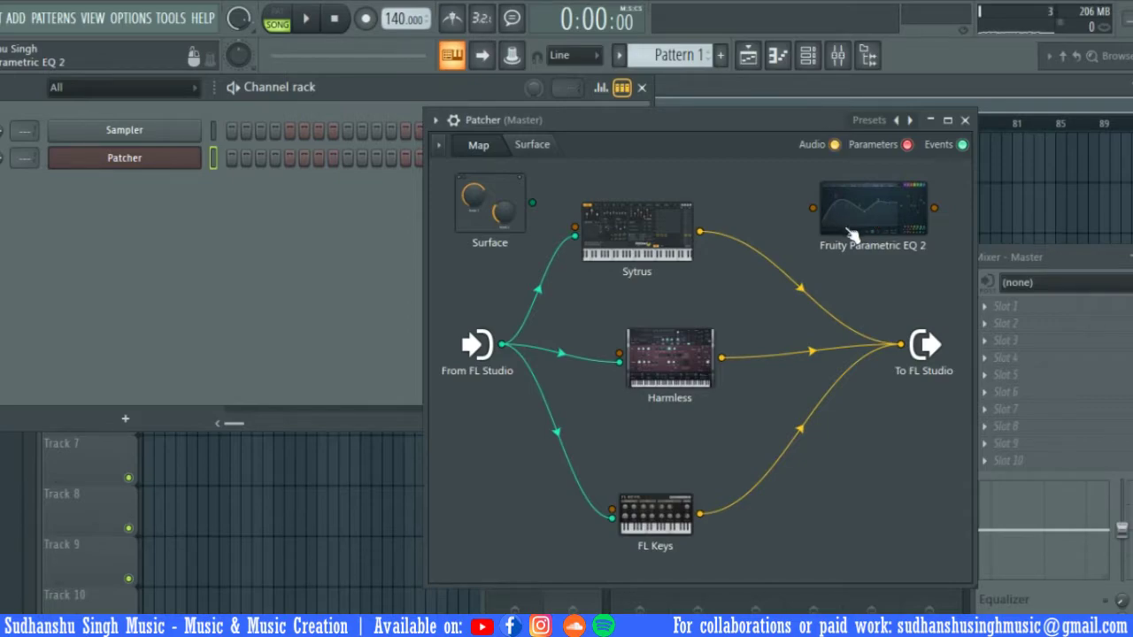
Reroute Sytrus's audio output into Fruity Parametric EQ 2 and reposition the two modules side by side
left_click_drag(901, 344, 814, 209)
left_click_drag(911, 212, 886, 217)
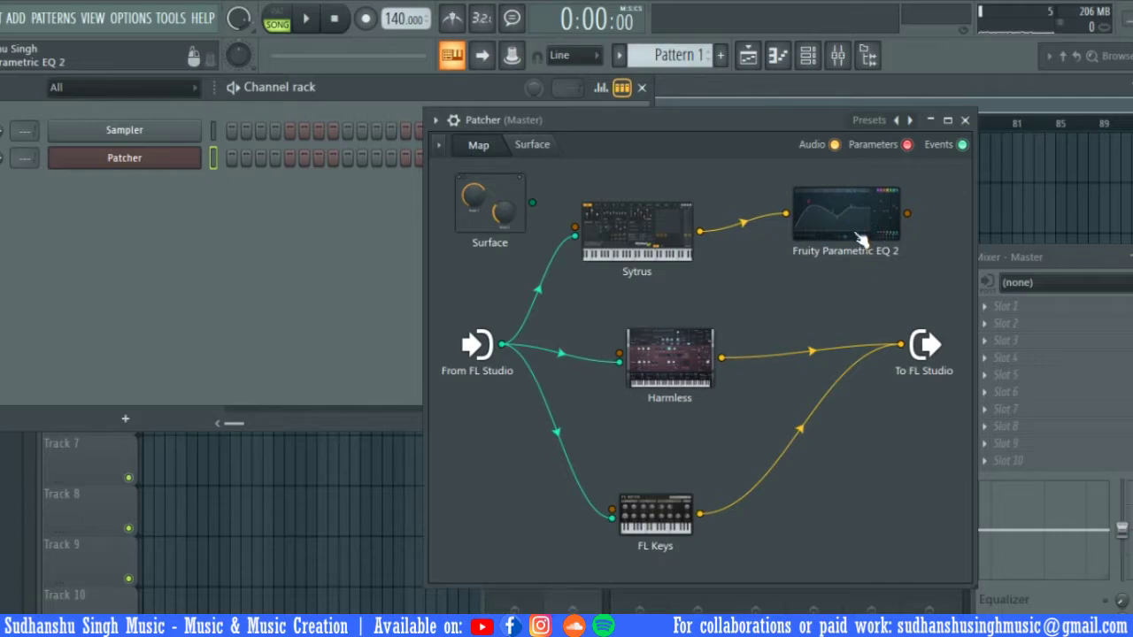
left_click_drag(630, 244, 635, 237)
In Fruity Parametric EQ 2, boost band 5 in the mids and cut band 3 fully in the sub range
left_click(830, 220)
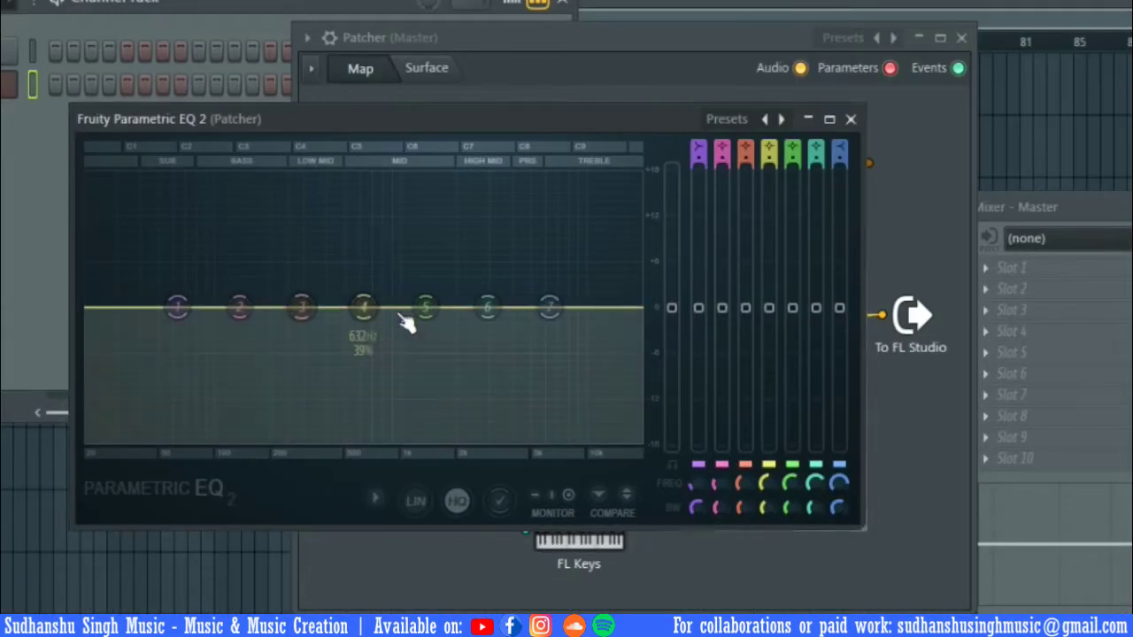
left_click_drag(423, 308, 402, 211)
left_click_drag(299, 308, 135, 435)
left_click(851, 119)
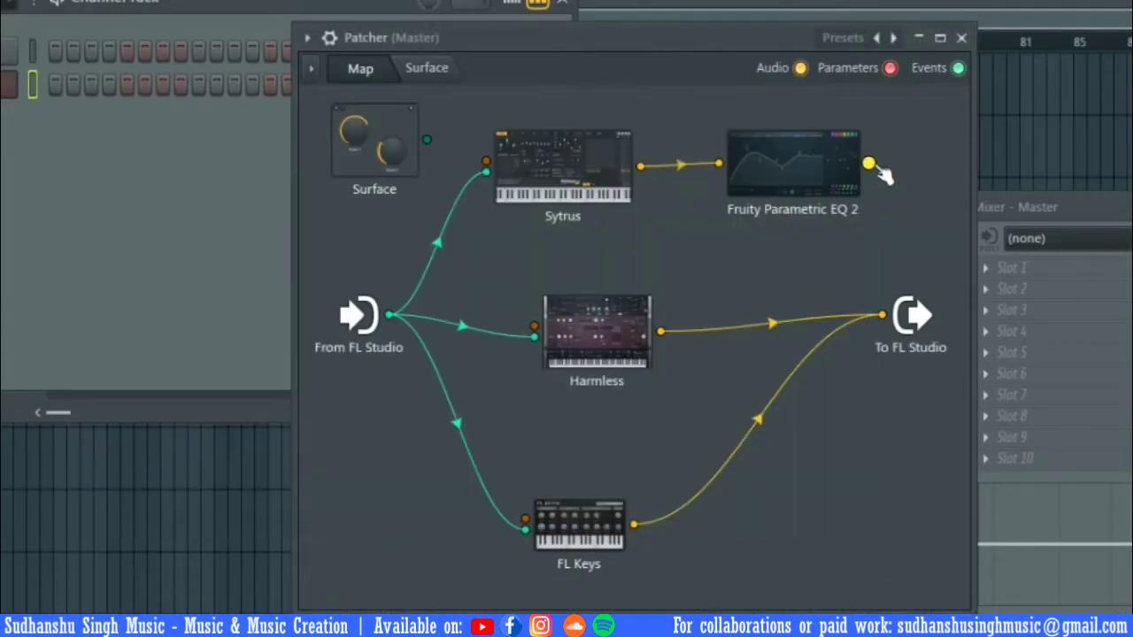
Connect the EQ's audio output to To FL Studio and load the EQ's Default preset
left_click_drag(871, 163, 881, 315)
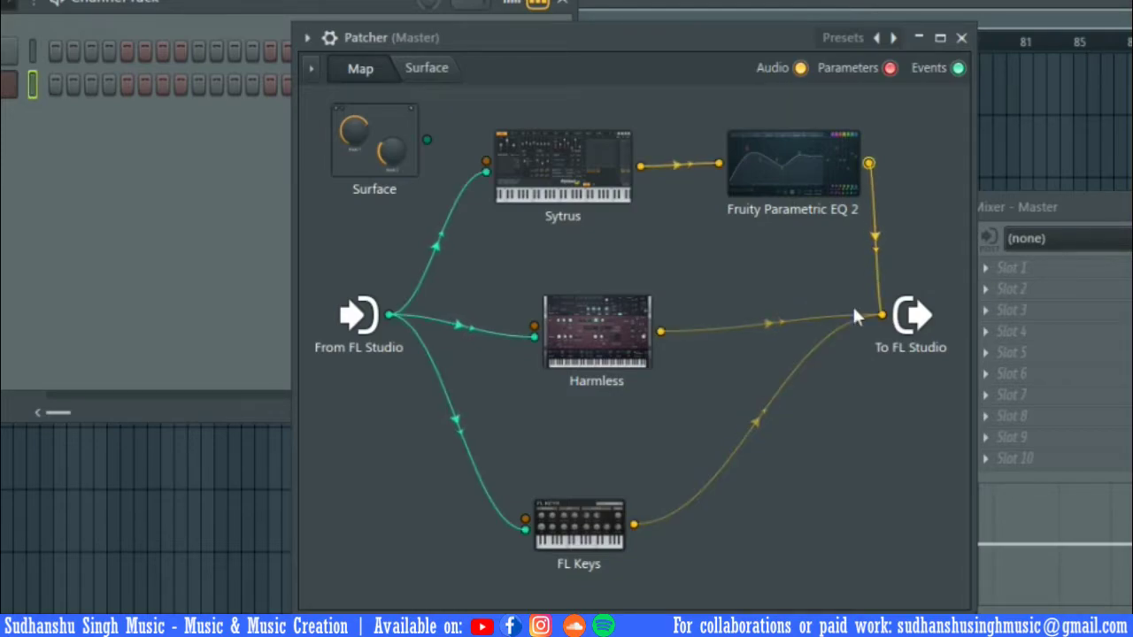
left_click(749, 140)
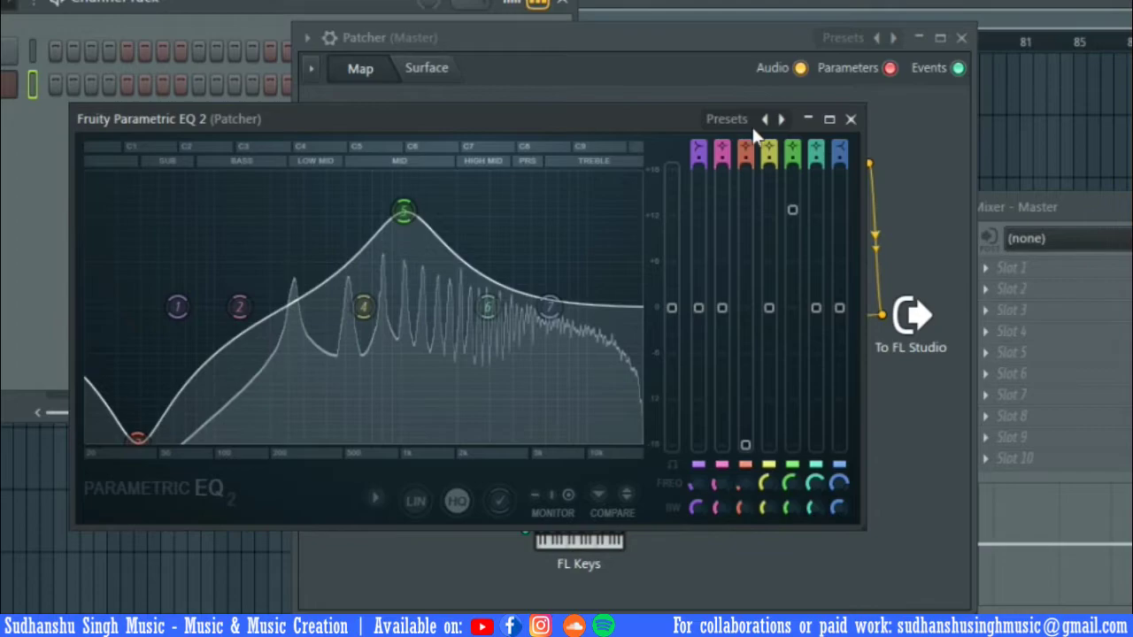
left_click(747, 124)
left_click(762, 170)
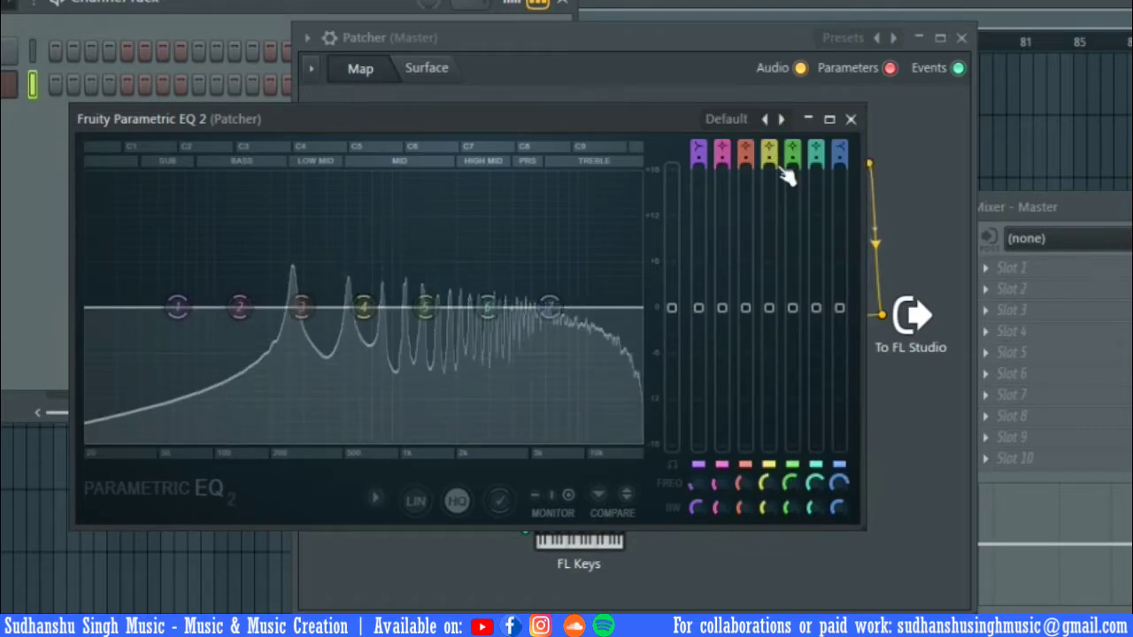
Boost EQ band 3 strongly in the sub range, then reopen the editor to check the curve and close it
left_click_drag(301, 306, 196, 190)
left_click(850, 118)
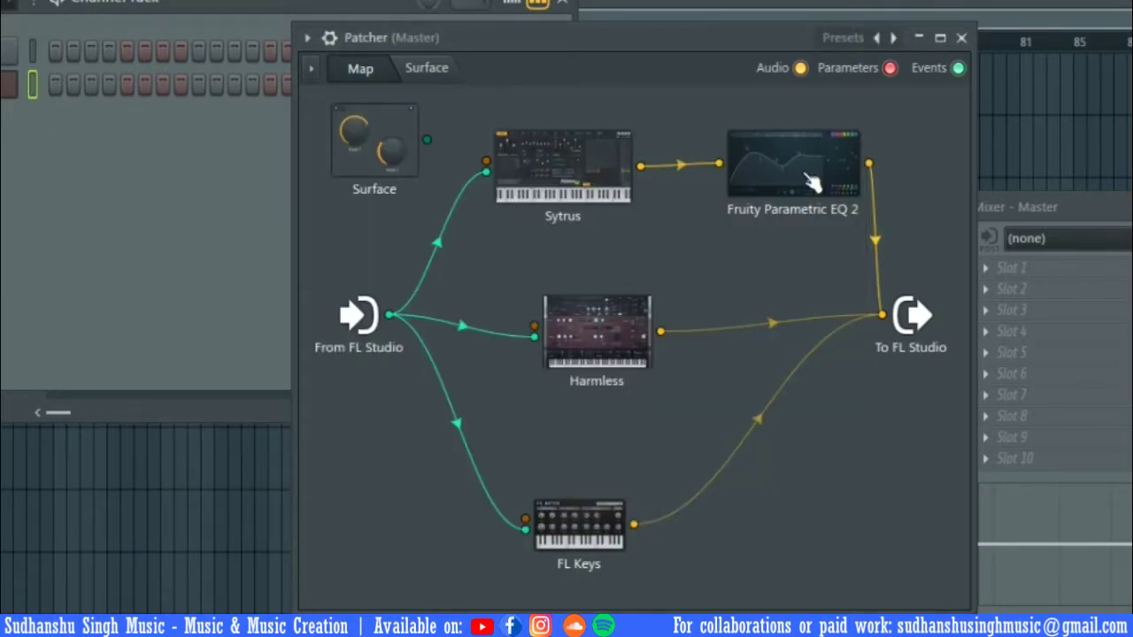
double_click(812, 181)
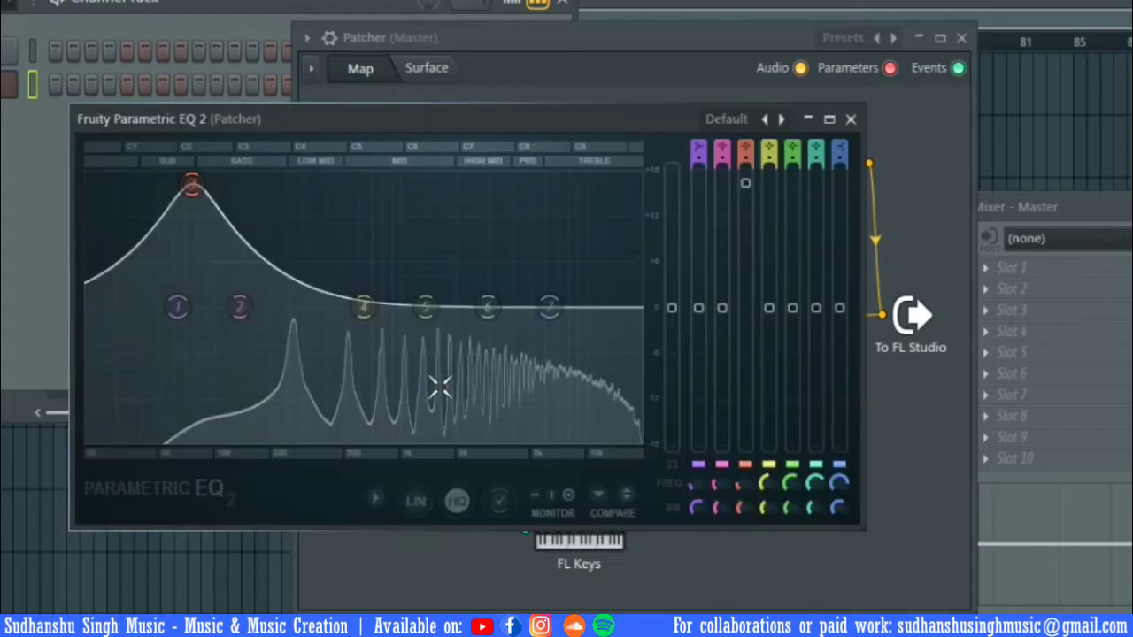
left_click(851, 119)
Reroute the Harmless and FL Keys audio outputs into Fruity Parametric EQ 2 alongside Sytrus
left_click_drag(619, 182, 609, 200)
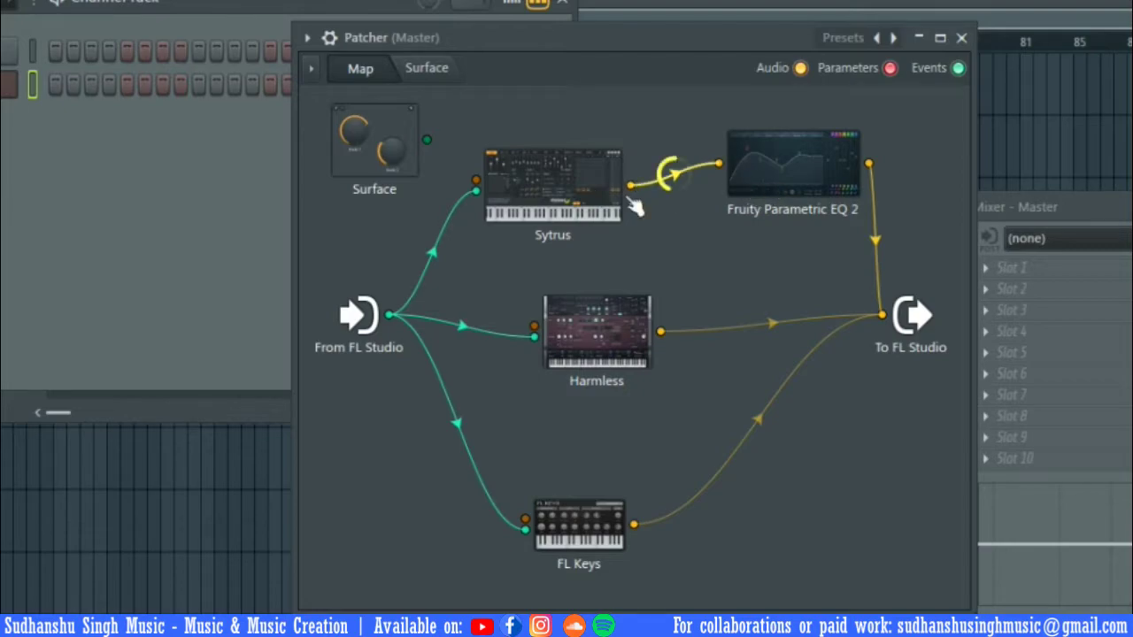
left_click_drag(786, 177, 770, 176)
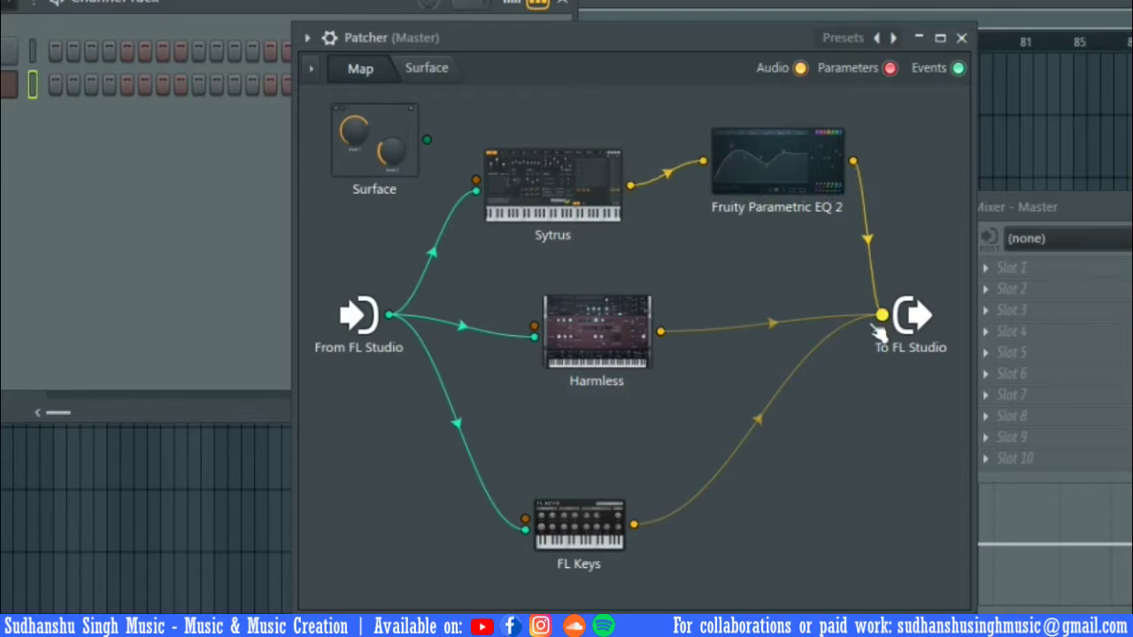
left_click_drag(881, 315, 703, 161)
left_click_drag(882, 316, 788, 218)
left_click_drag(882, 315, 838, 239)
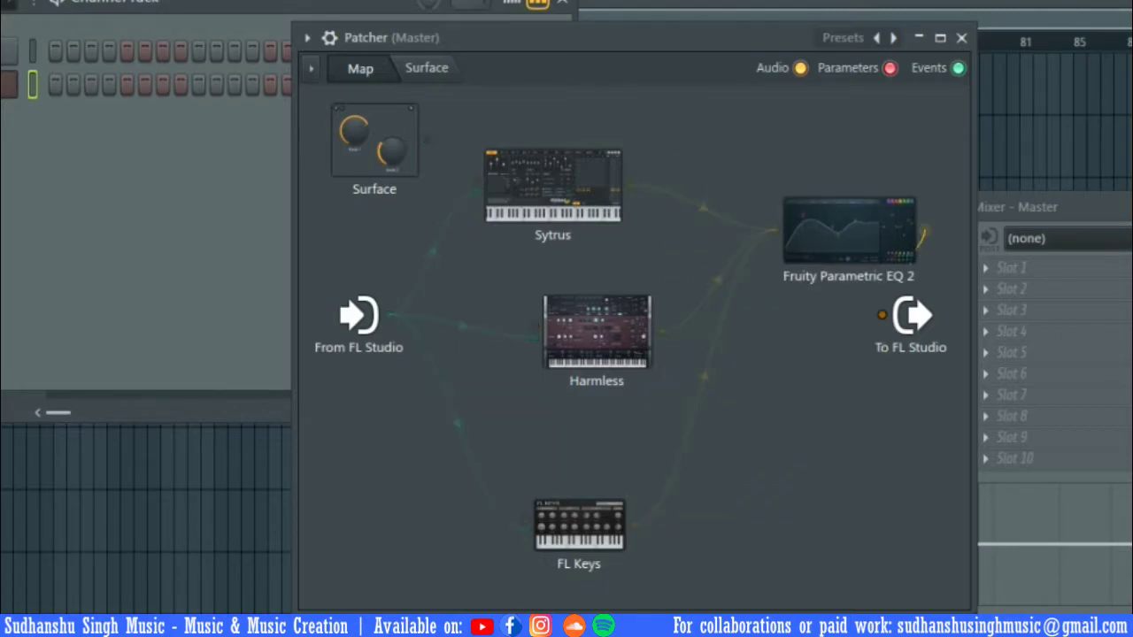
Connect the EQ's audio output to To FL Studio and move Harmless closer below Sytrus
left_click_drag(891, 295, 882, 315)
left_click_drag(833, 248, 827, 245)
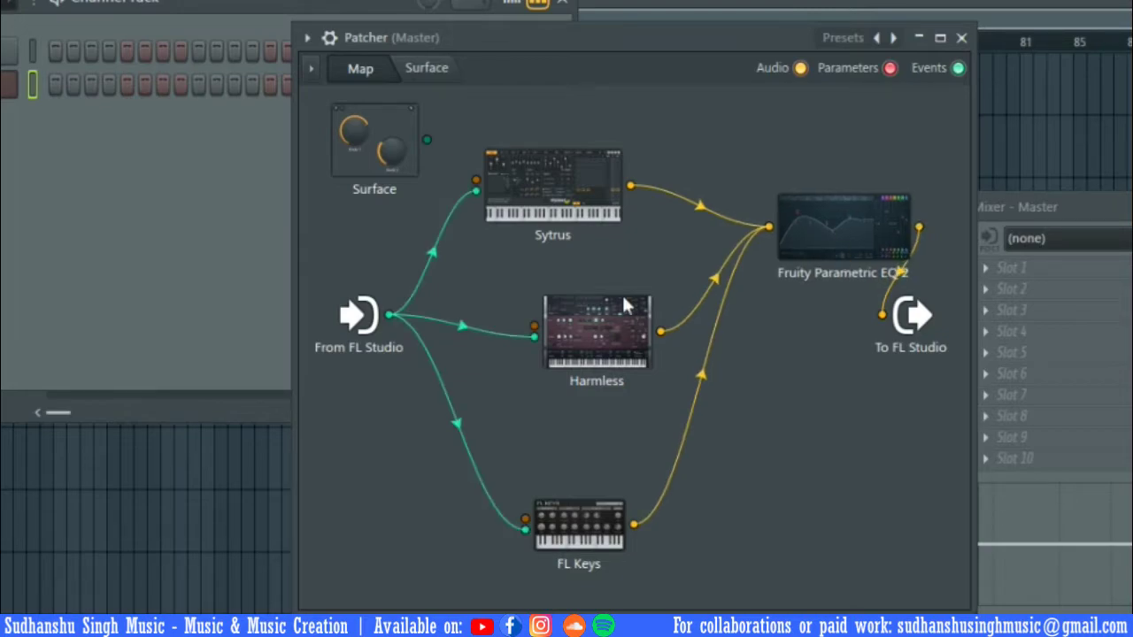
left_click_drag(611, 392, 569, 366)
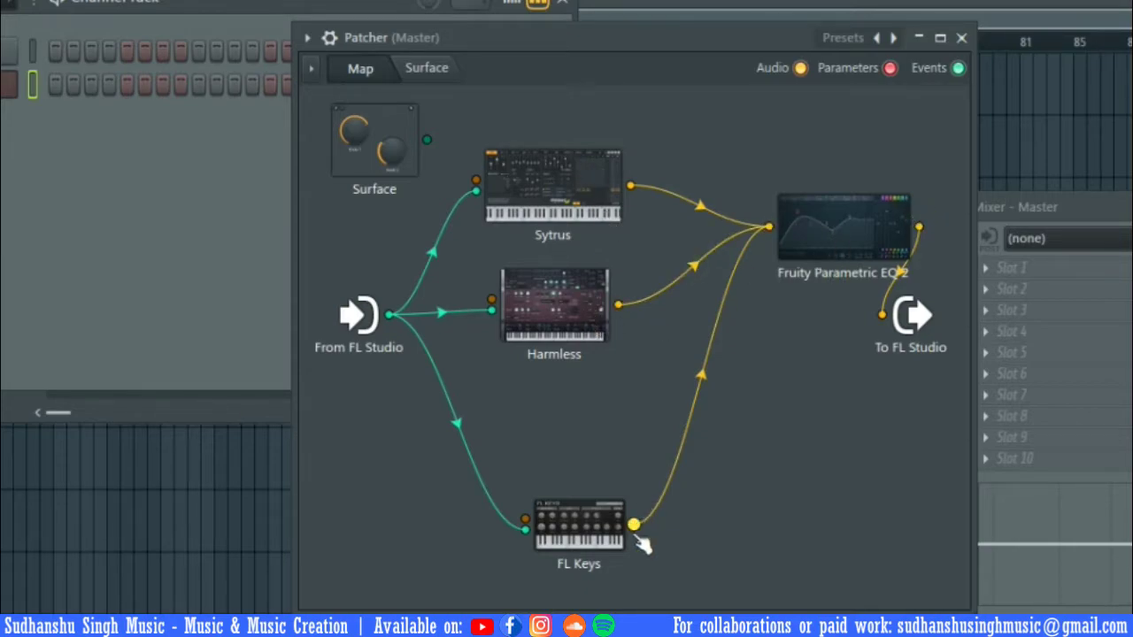
Reopen Fruity Parametric EQ 2 and reset all its bands to a flat curve
double_click(832, 255)
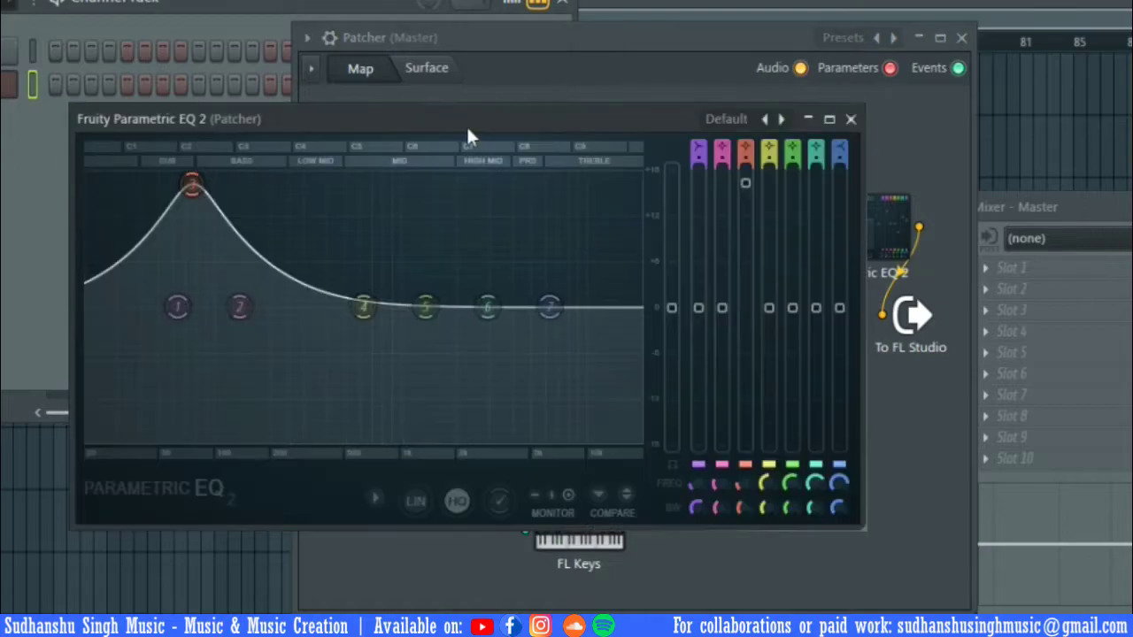
left_click_drag(431, 177, 333, 233)
right_click(334, 232)
left_click(370, 264)
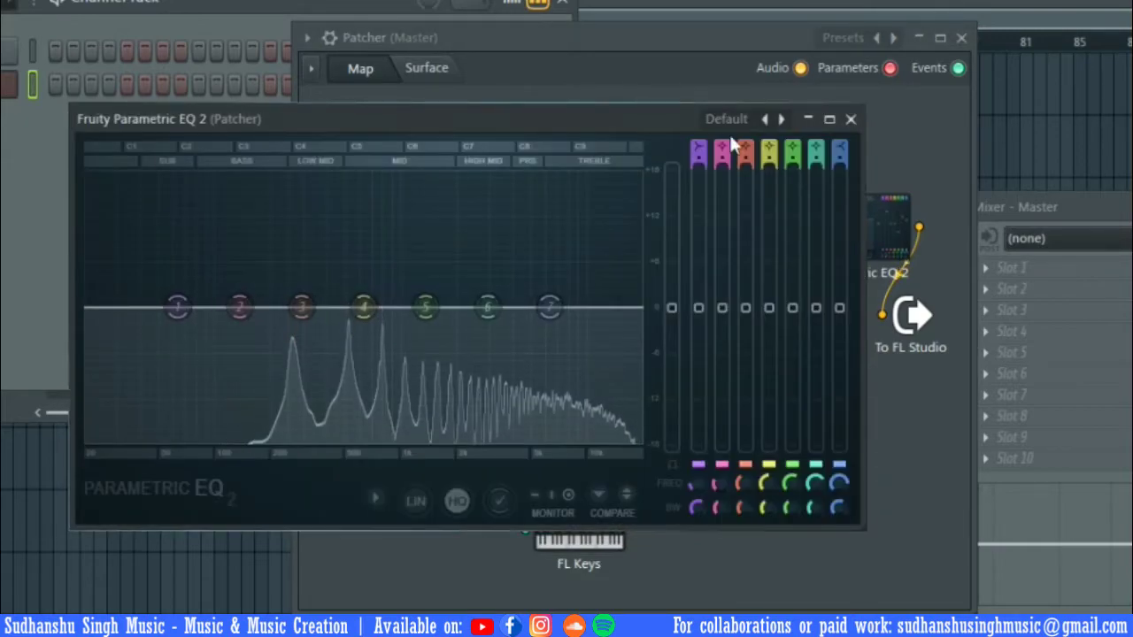
Change EQ band 1 to a high-pass filter and raise its cutoff toward the low mids
left_click(699, 153)
scroll(180, 305, "up", 5)
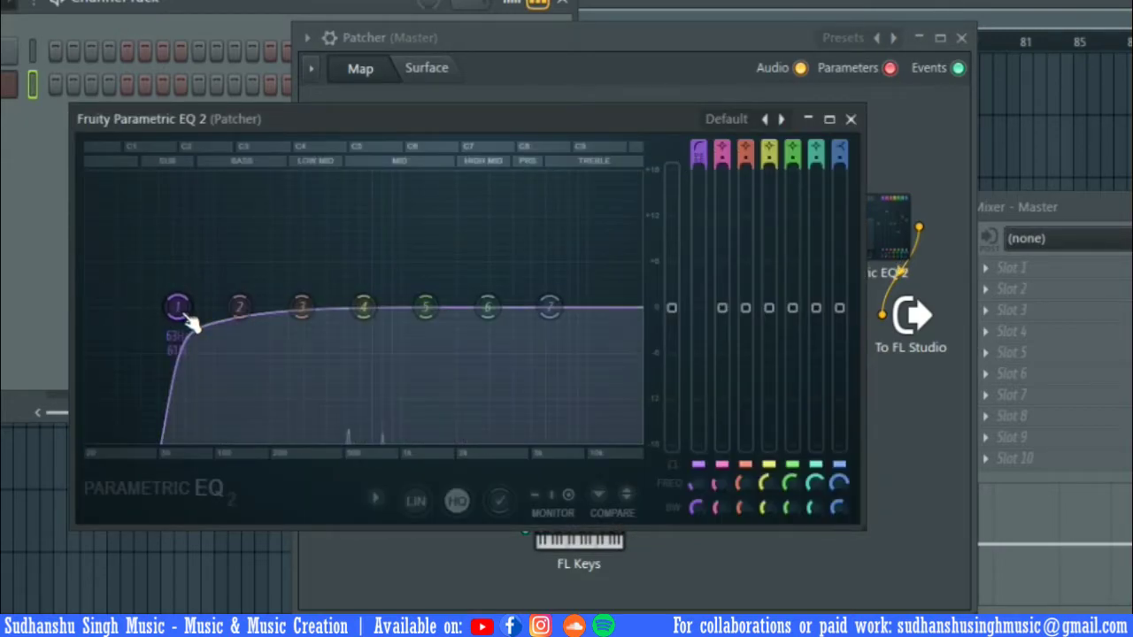
left_click_drag(177, 308, 328, 307)
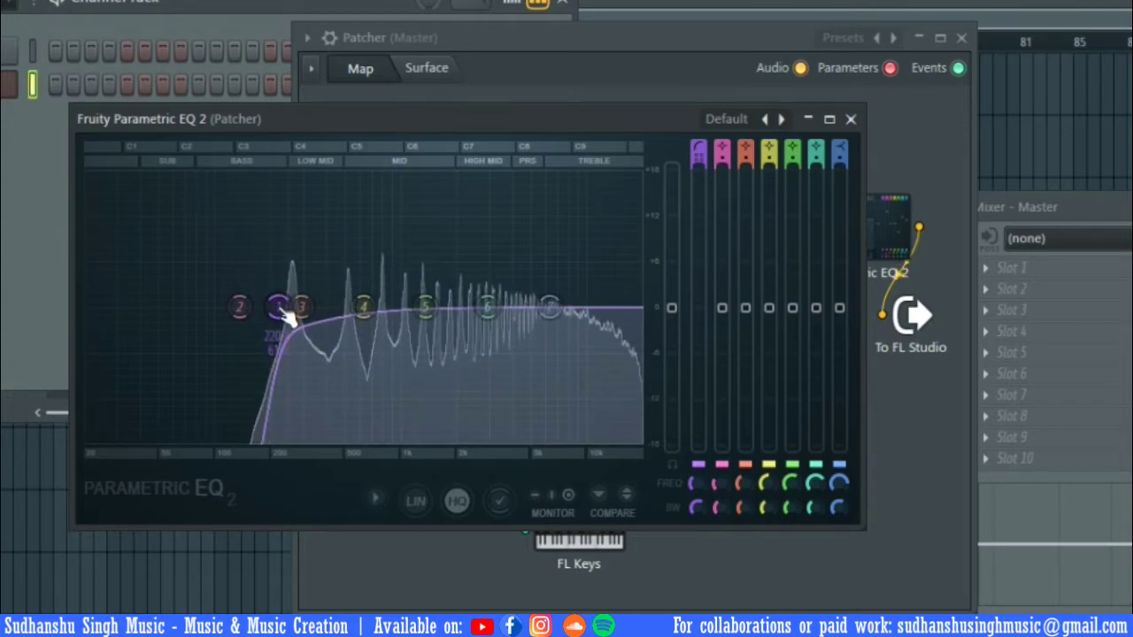
left_click(851, 119)
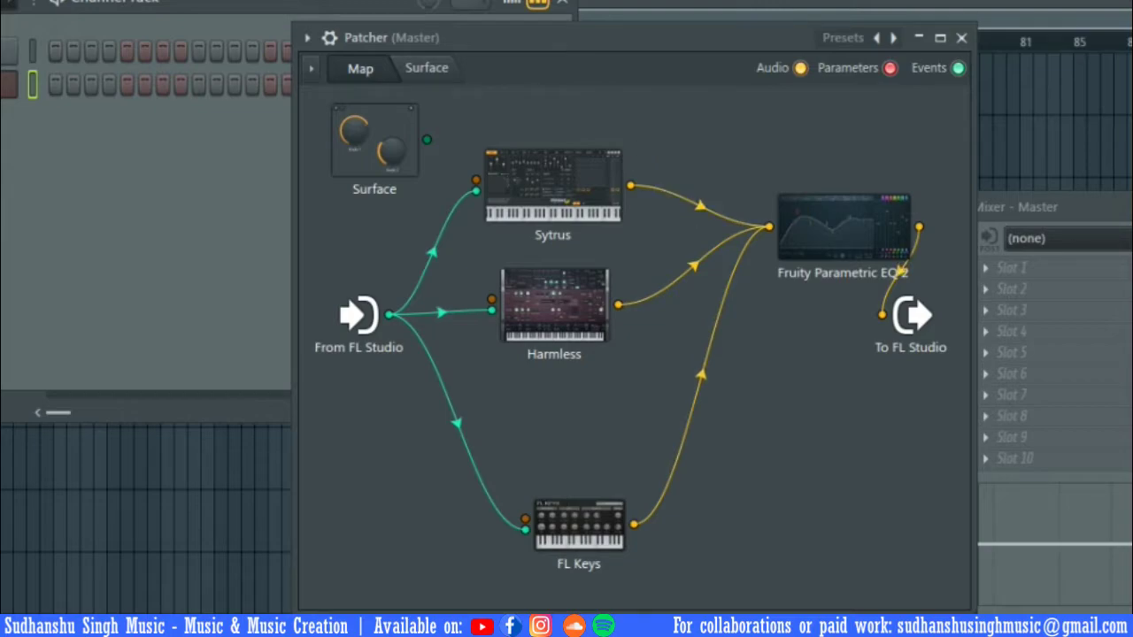
Shift the EQ toward Sytrus and add Fruity Reeverb 2 to the Patcher map below it
left_click_drag(844, 233, 736, 212)
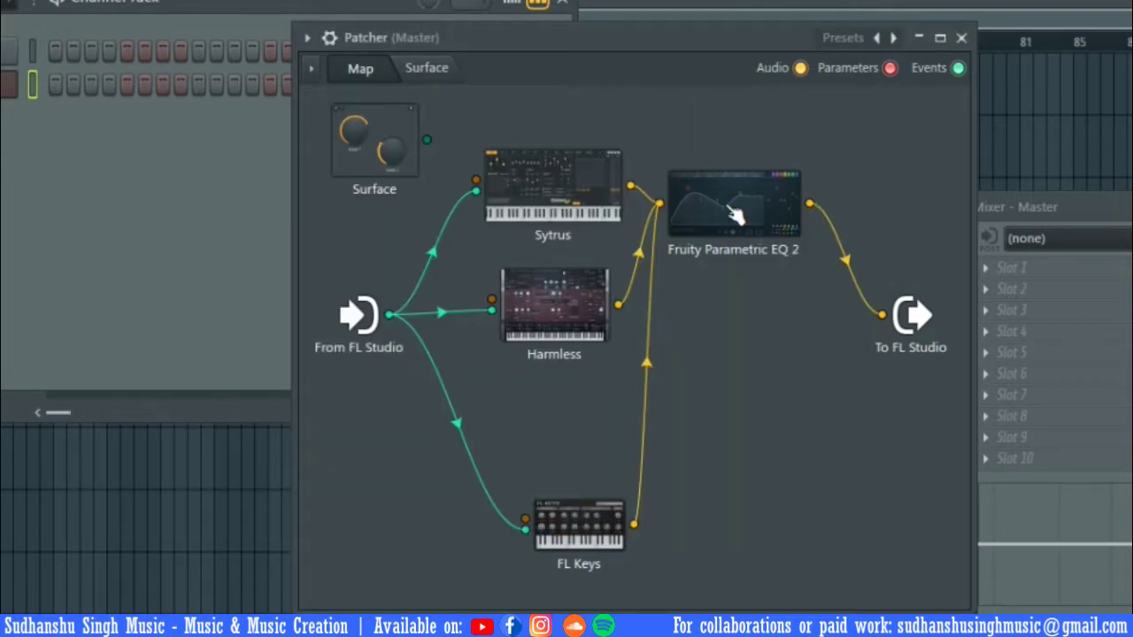
right_click(762, 352)
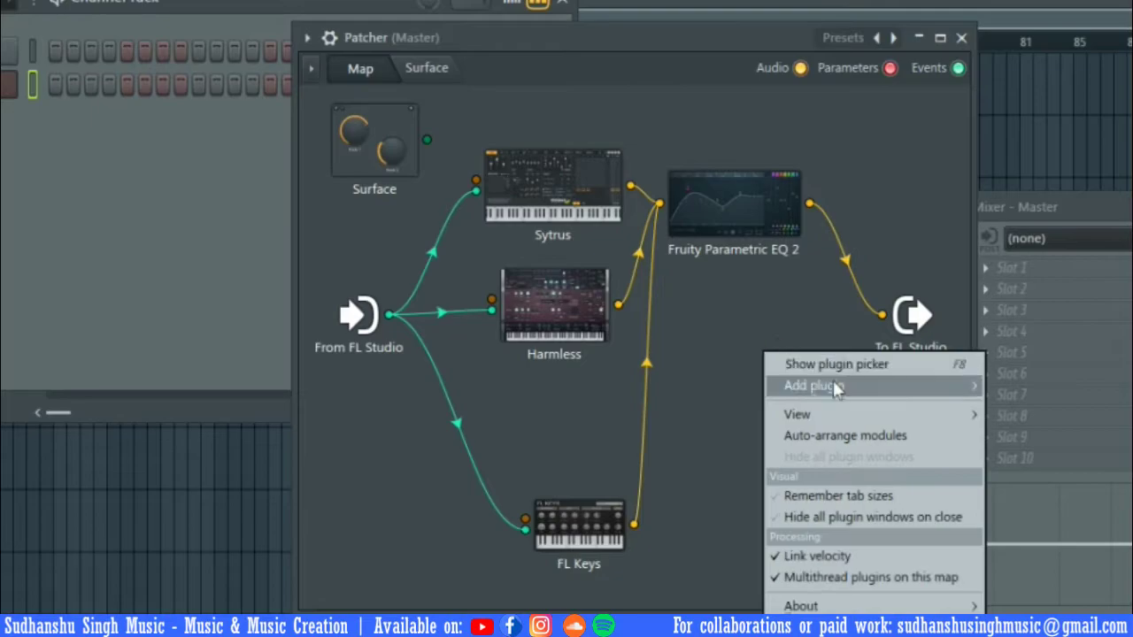
mouse_move(814, 387)
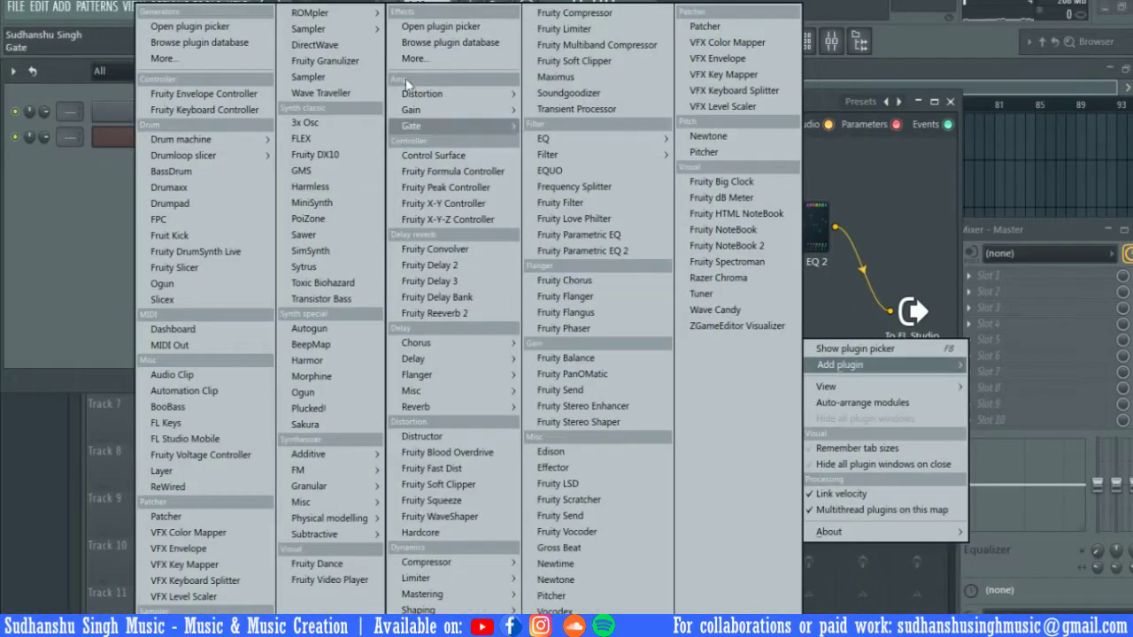
left_click(478, 313)
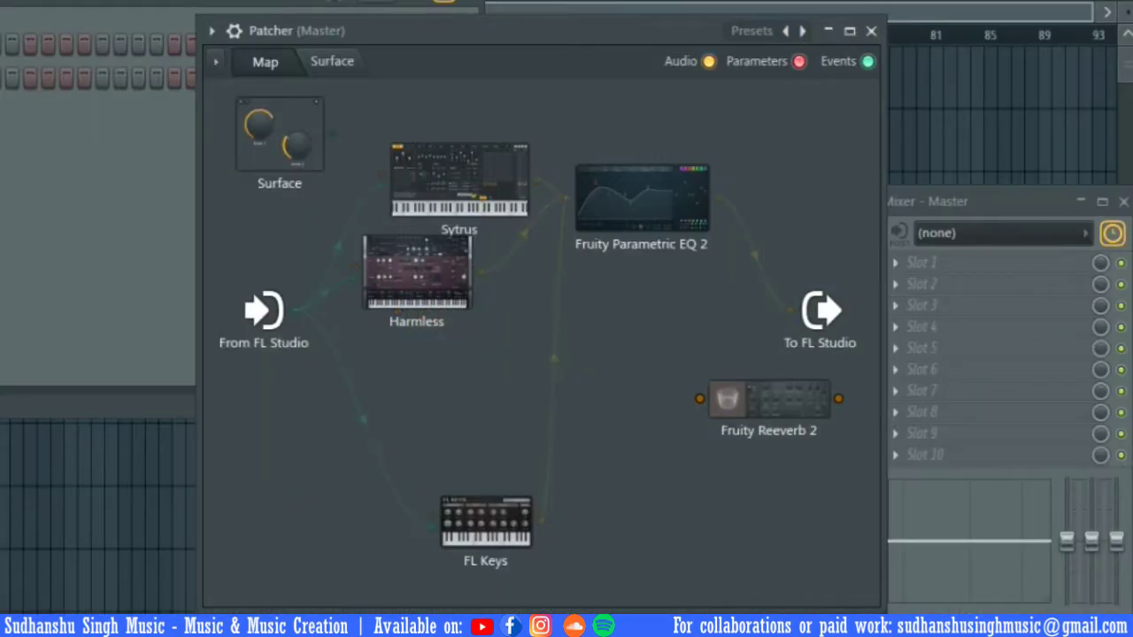
mouse_move(790, 310)
left_mouse_down()
mouse_move(615, 368)
mouse_move(791, 310)
left_mouse_up()
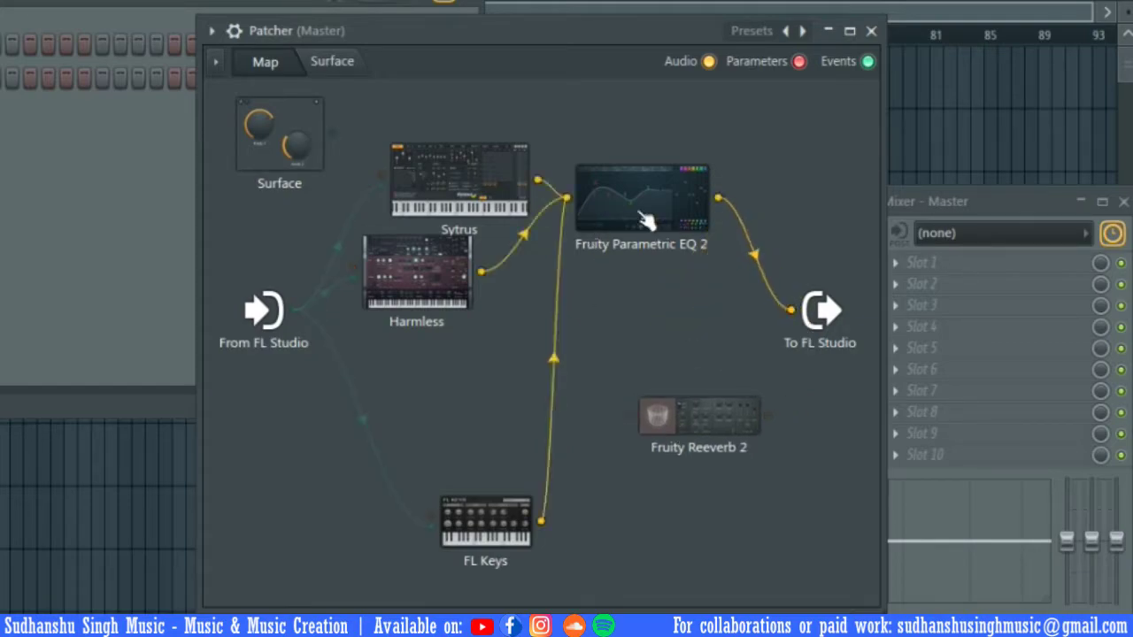
Send the EQ's audio output to Fruity Reeverb 2 and connect the reverb's output to To FL Studio
left_click_drag(584, 212, 638, 201)
left_click_drag(771, 186, 629, 415)
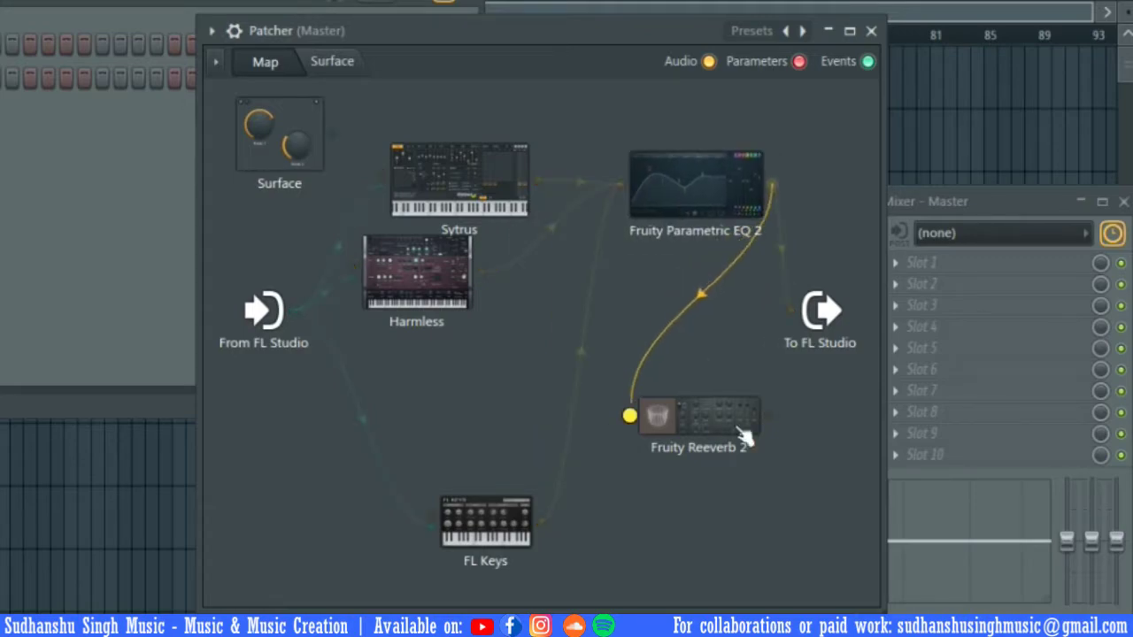
left_click_drag(768, 415, 791, 309)
Spread out the EQ, Sytrus and Harmless modules so the Patcher map's cables are easy to follow
left_click_drag(722, 205, 677, 248)
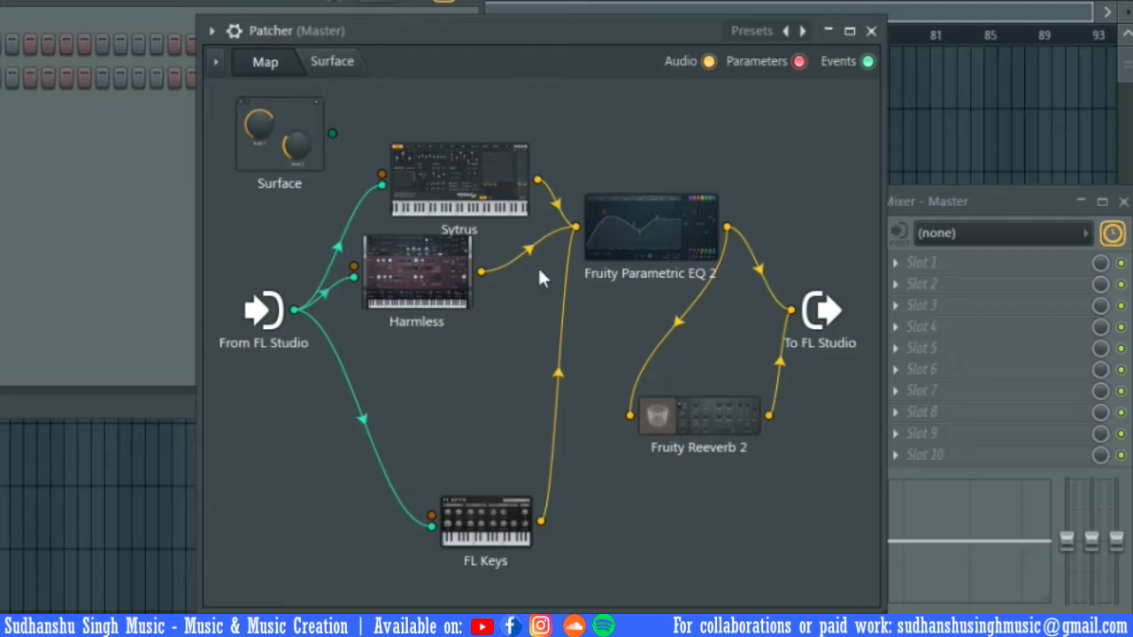
left_click_drag(457, 202, 408, 178)
left_click_drag(415, 251, 402, 263)
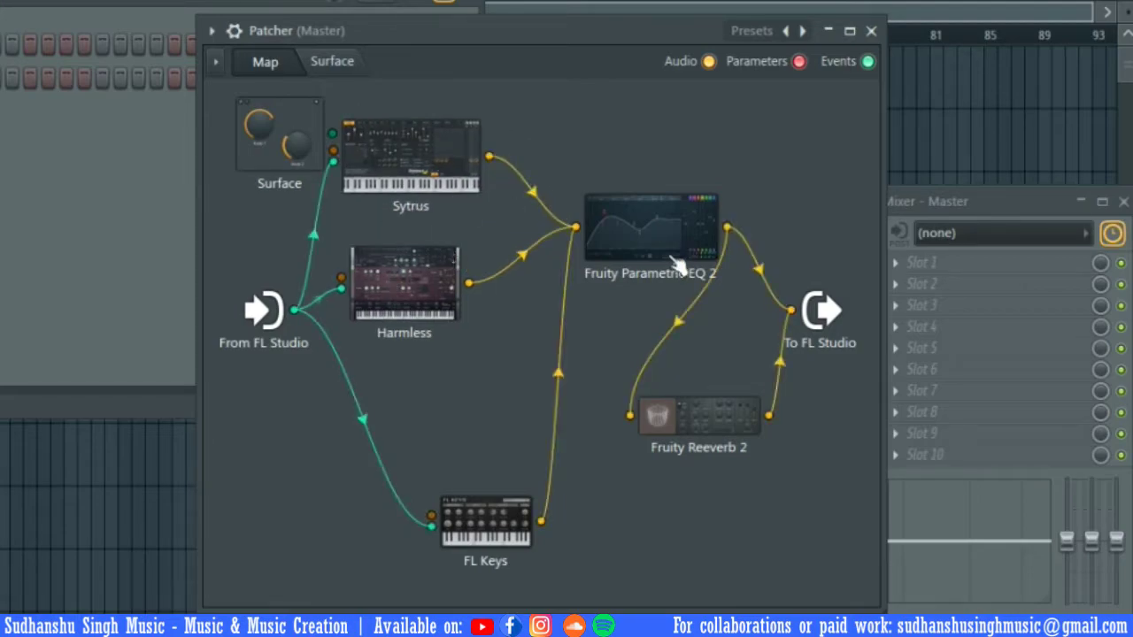
left_click_drag(675, 256, 638, 244)
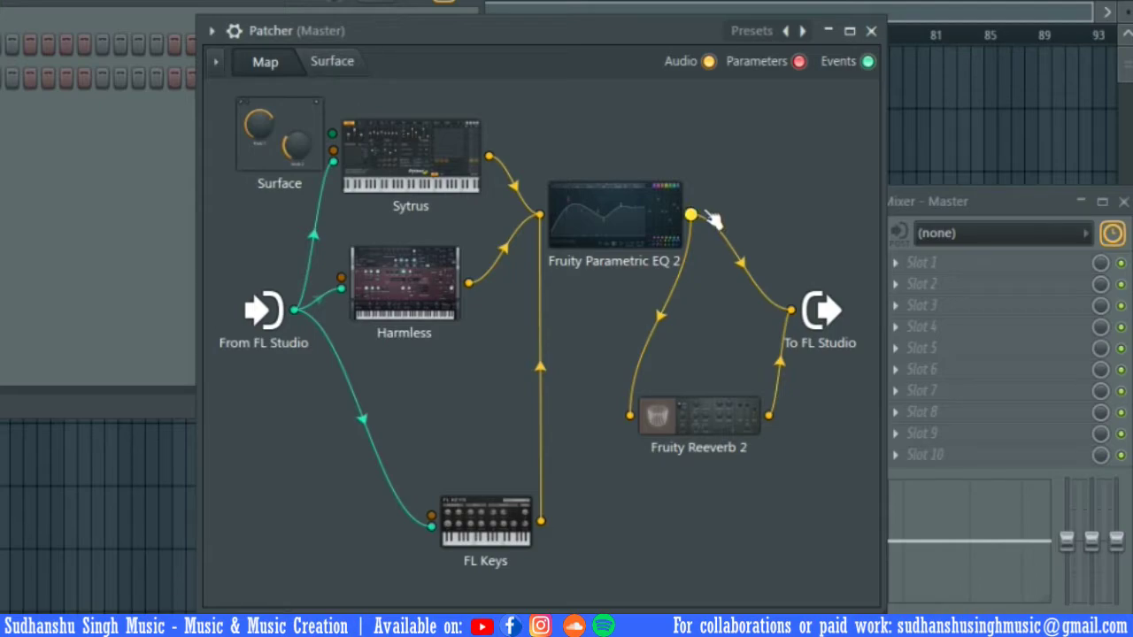
left_click_drag(786, 308, 790, 309)
In Fruity Reeverb 2, lower the dry level to minimum and raise the wet level, then close its editor
double_click(690, 410)
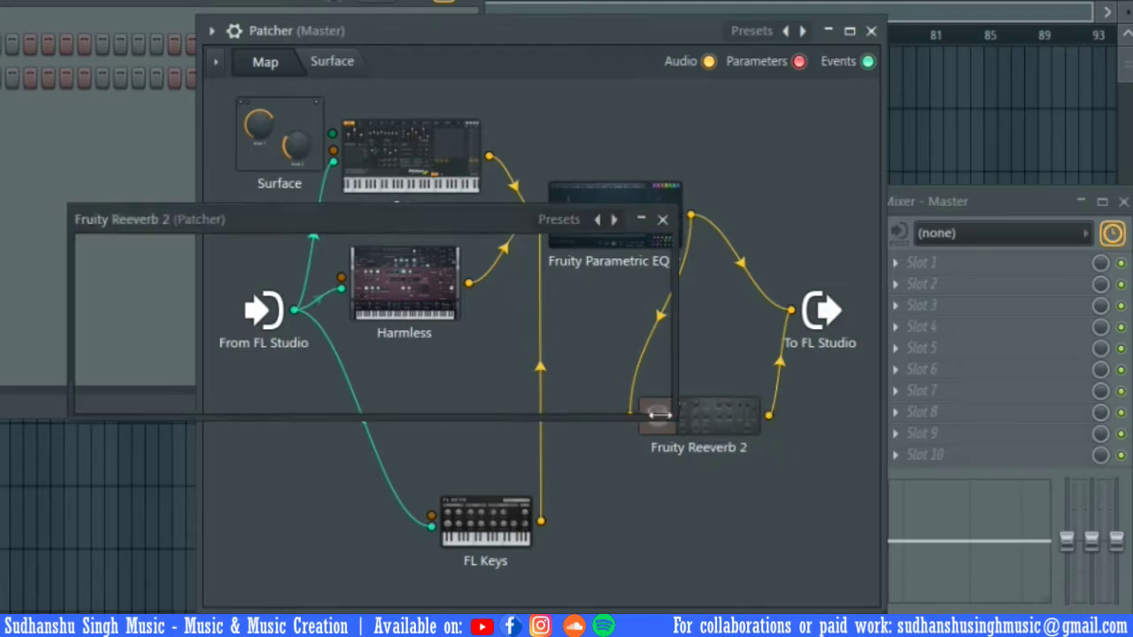
left_click_drag(576, 260, 576, 323)
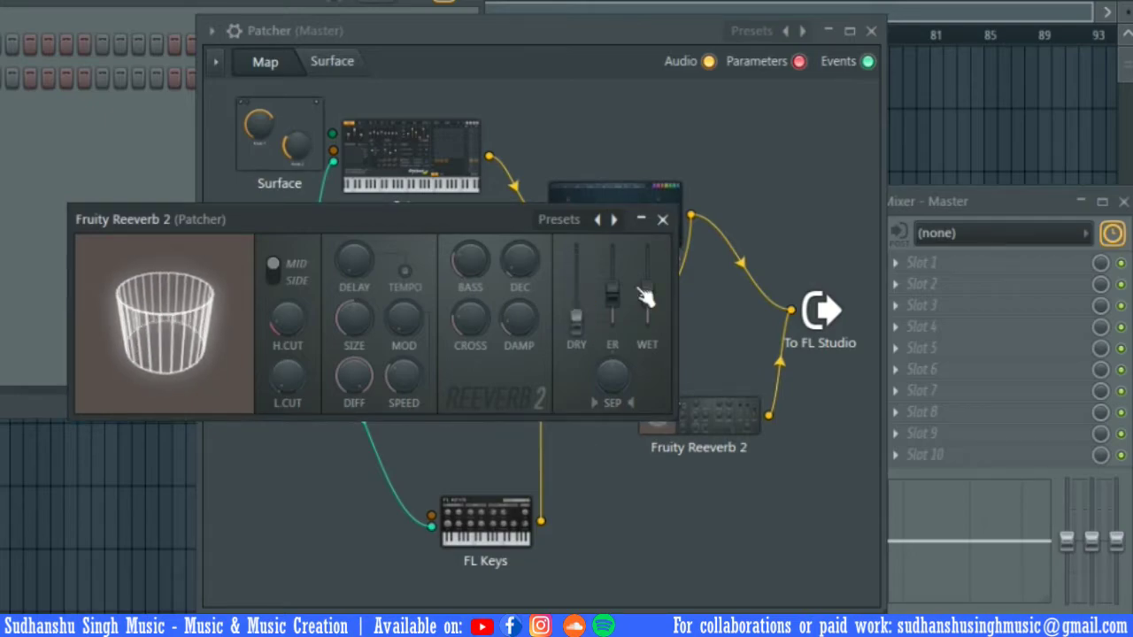
left_click_drag(651, 297, 648, 259)
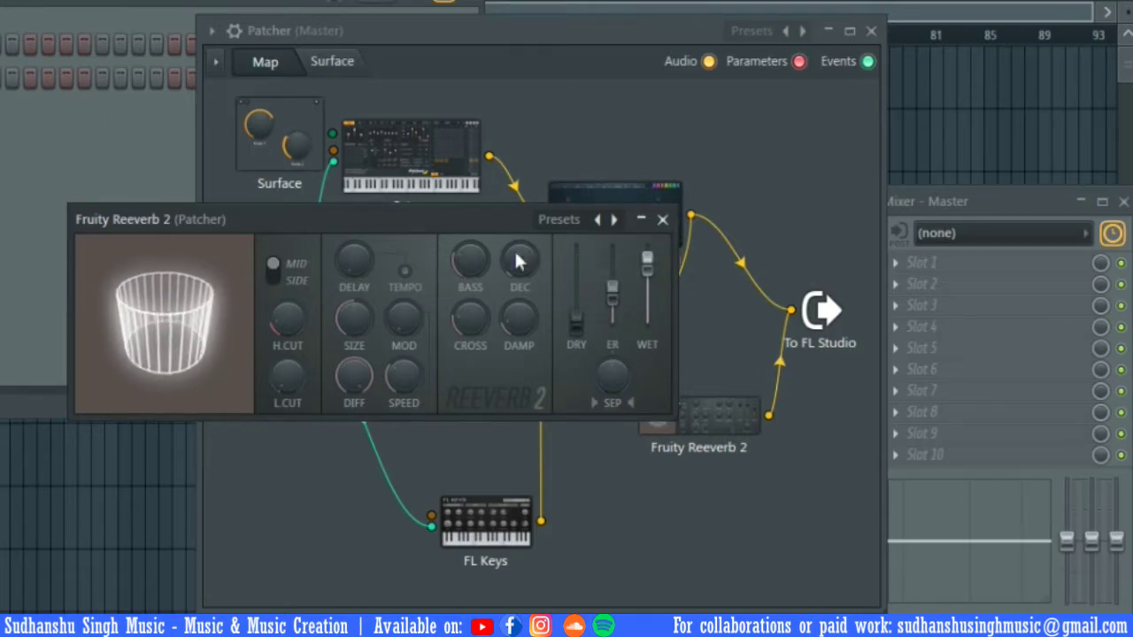
left_click(663, 221)
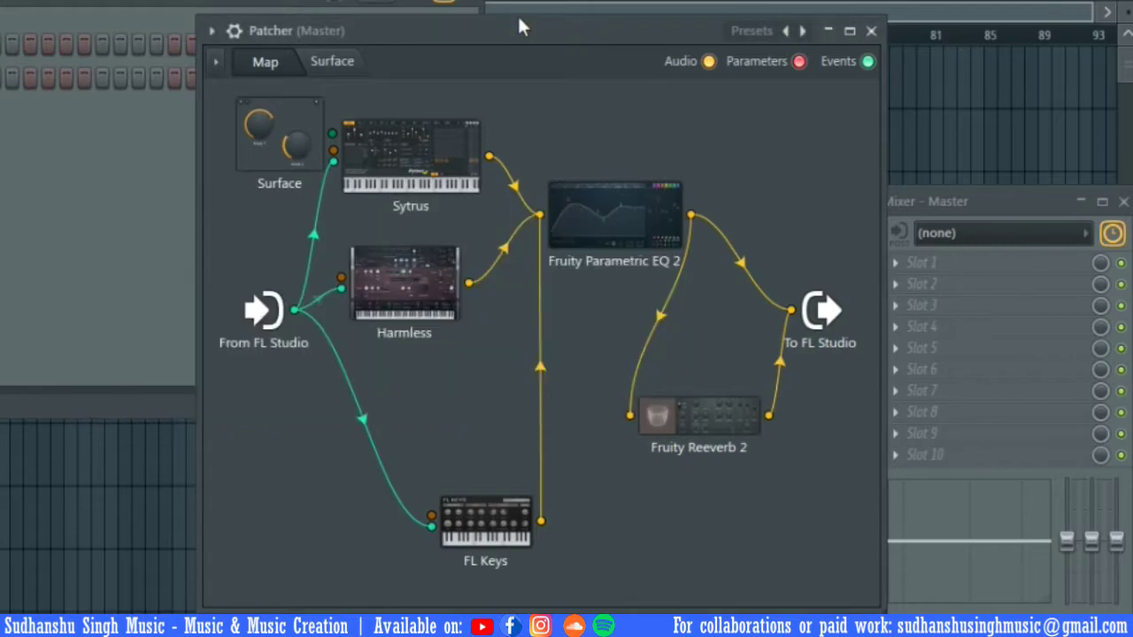
Move the Patcher window aside to reveal the mixer and adjust the spacing of Fruity Reeverb 2 and the EQ
left_click_drag(572, 29, 392, 20)
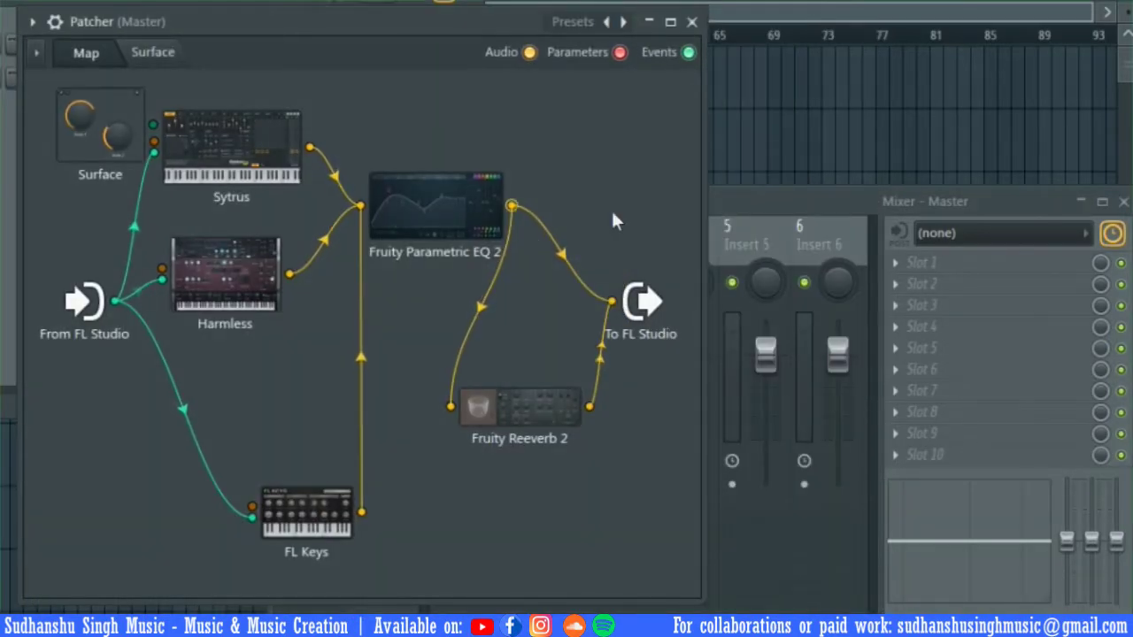
left_click_drag(519, 407, 547, 386)
left_click_drag(458, 232, 422, 232)
Clear the Patcher window away and link the Patcher channel to mixer insert 1
left_click_drag(361, 23, 1, 42)
left_click(299, 41)
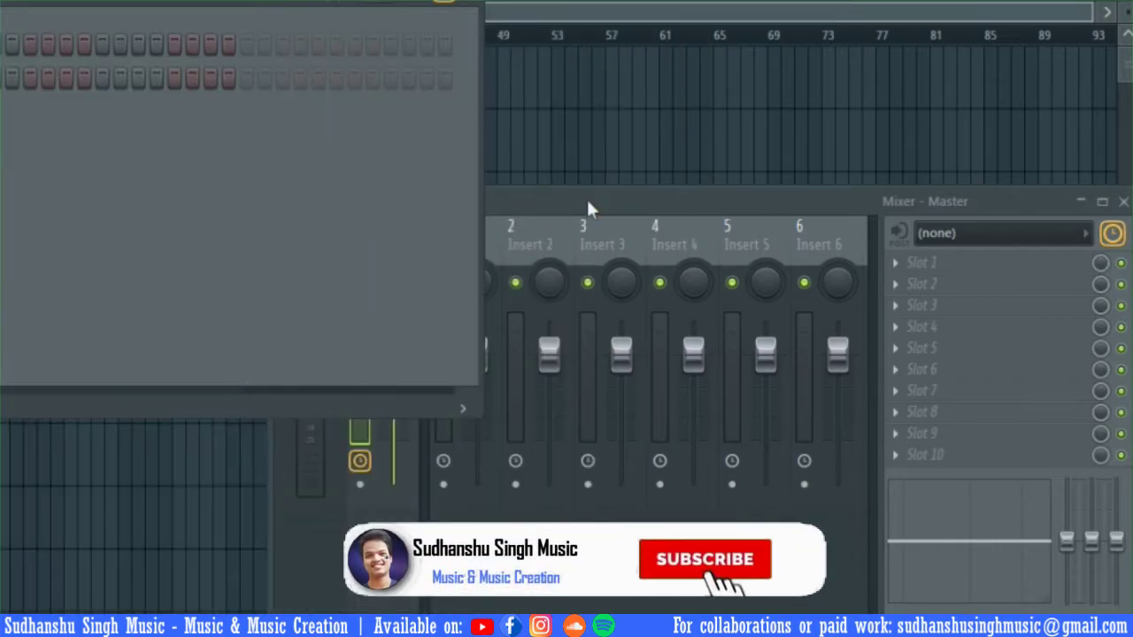
left_click(591, 208)
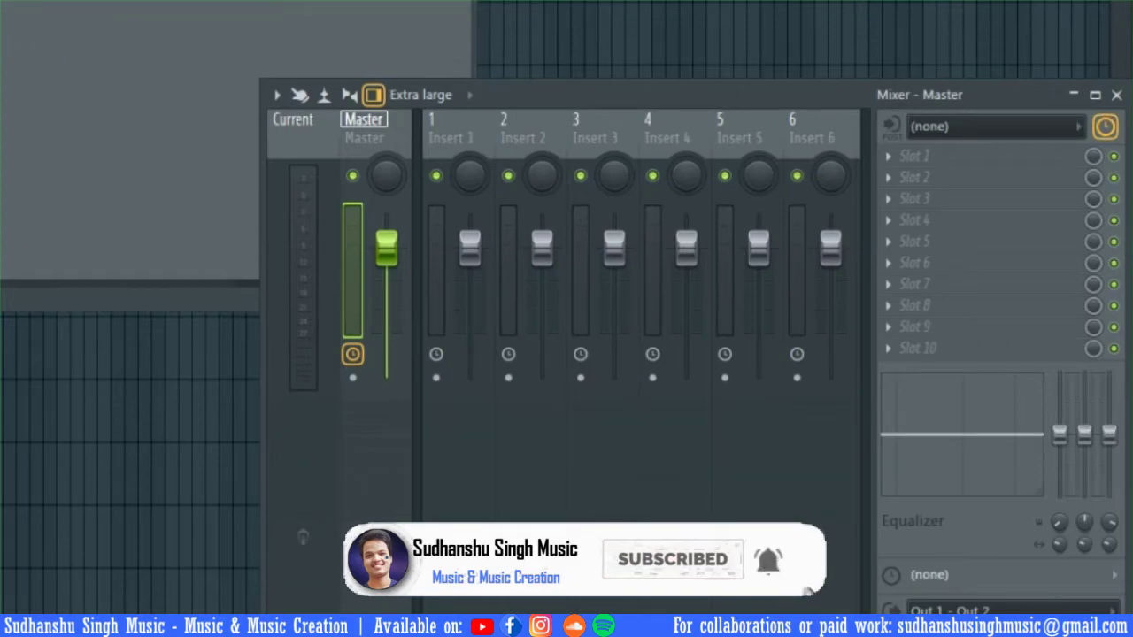
left_click(7, 60)
key("ctrl+l")
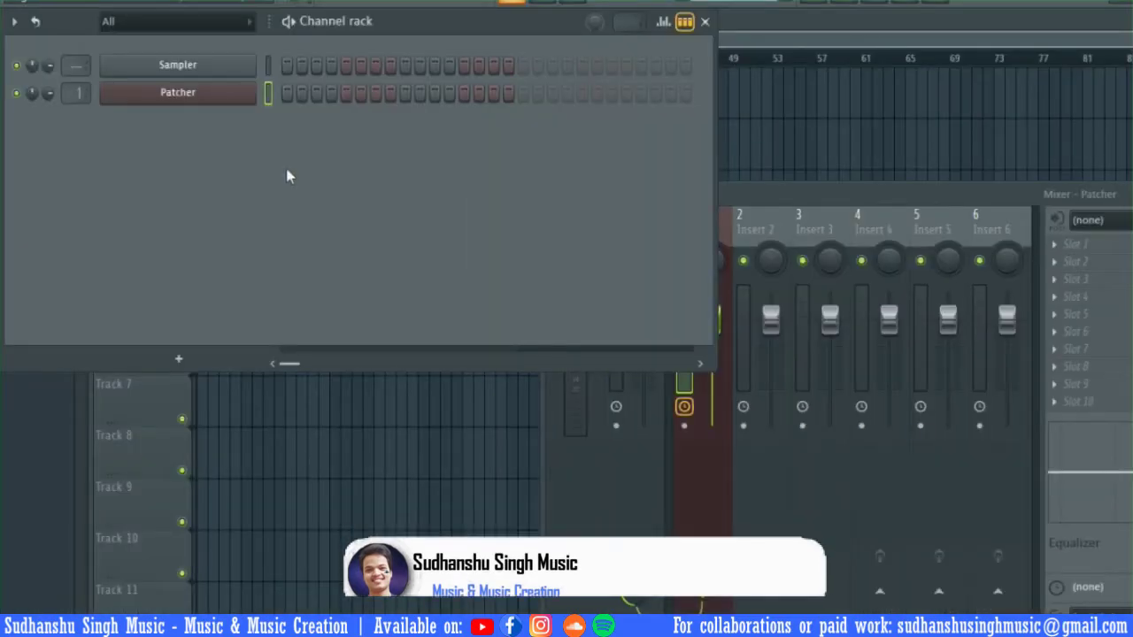
Try routing the Patcher mixer track to Insert 2 and lowering Insert 2's fader
left_click(729, 197)
left_click(469, 584)
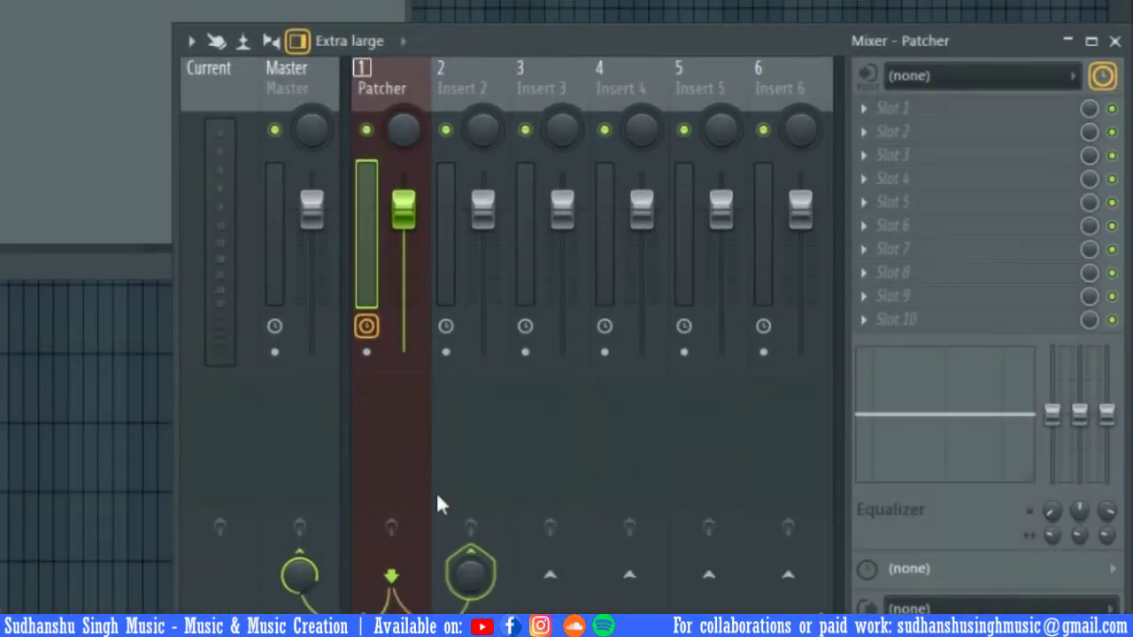
left_click(487, 474)
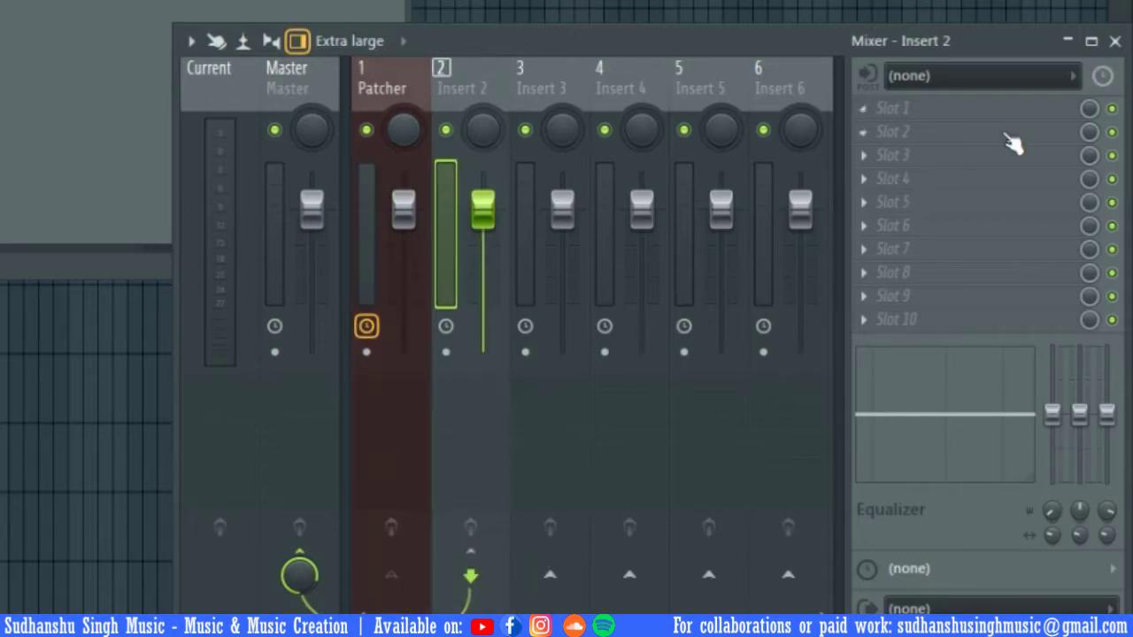
left_click_drag(484, 208, 489, 301)
key("ctrl+z")
left_click(396, 85)
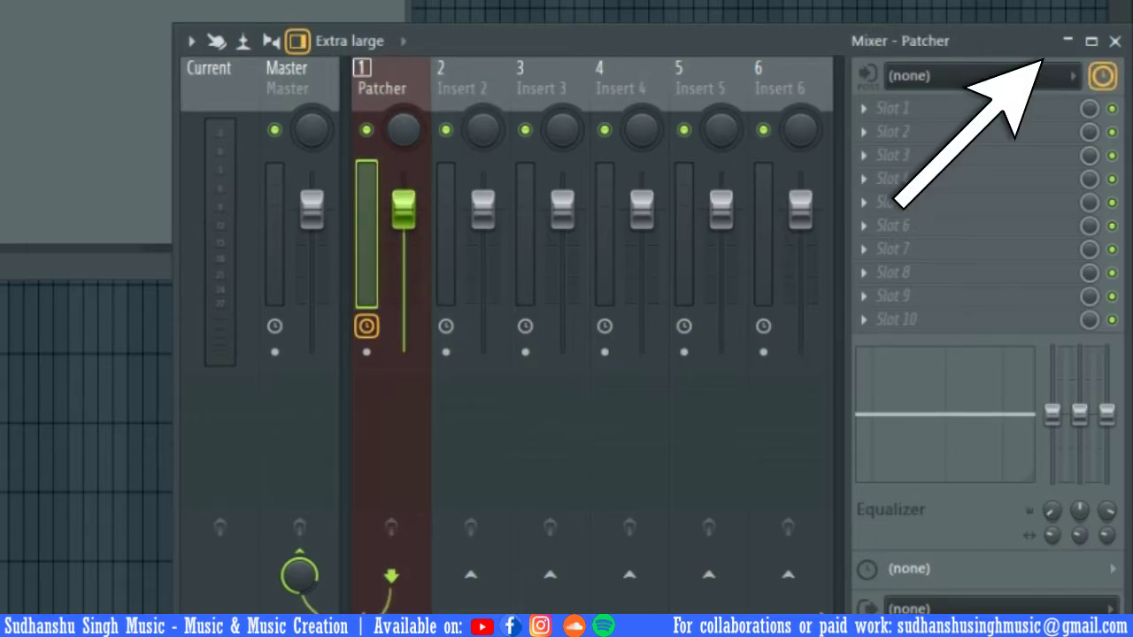
Bring the Patcher window back and add Maximus, routing the EQ and reverb outputs through it to To FL Studio
left_click_drag(89, 0, 580, 3)
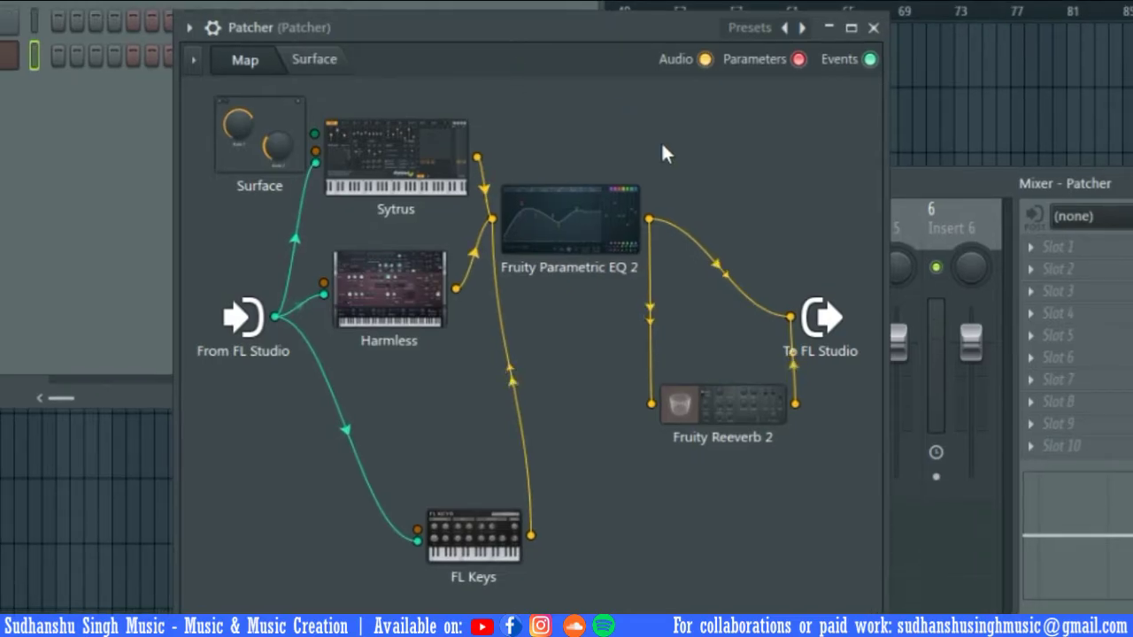
right_click(712, 143)
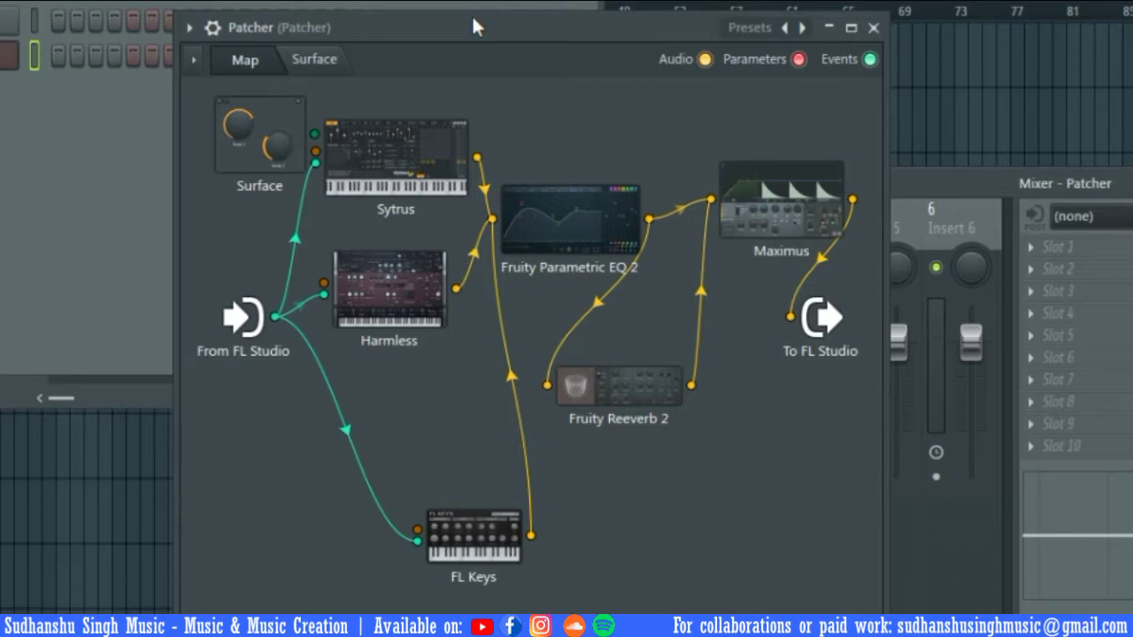
Examine the Sytrus editor and Patcher's Surface page, and return to the map
double_click(418, 163)
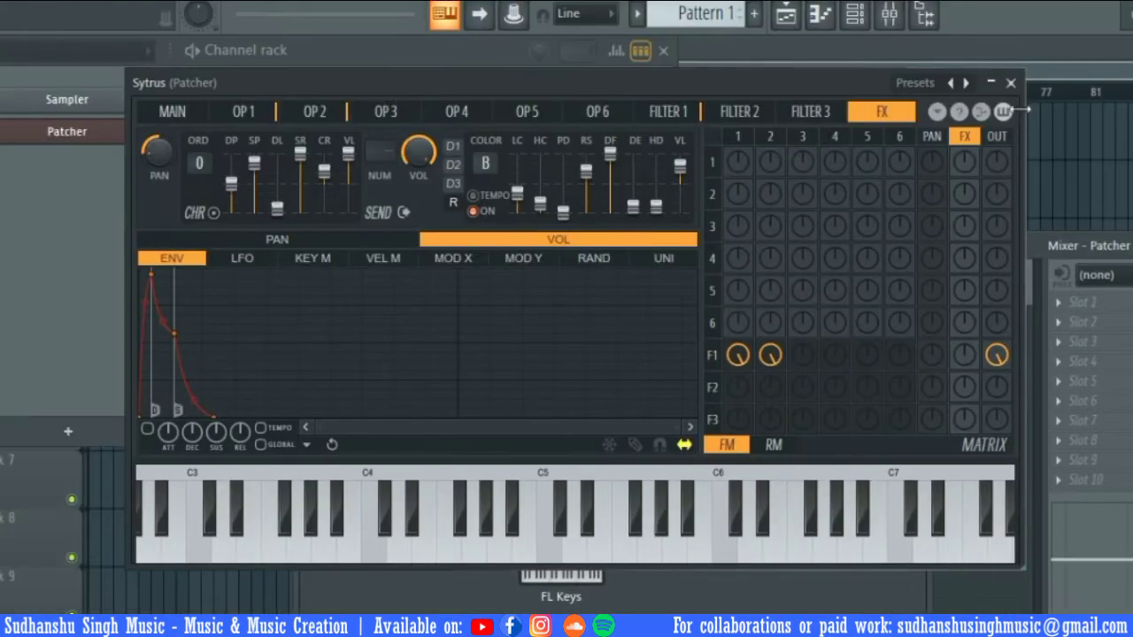
left_click(1011, 82)
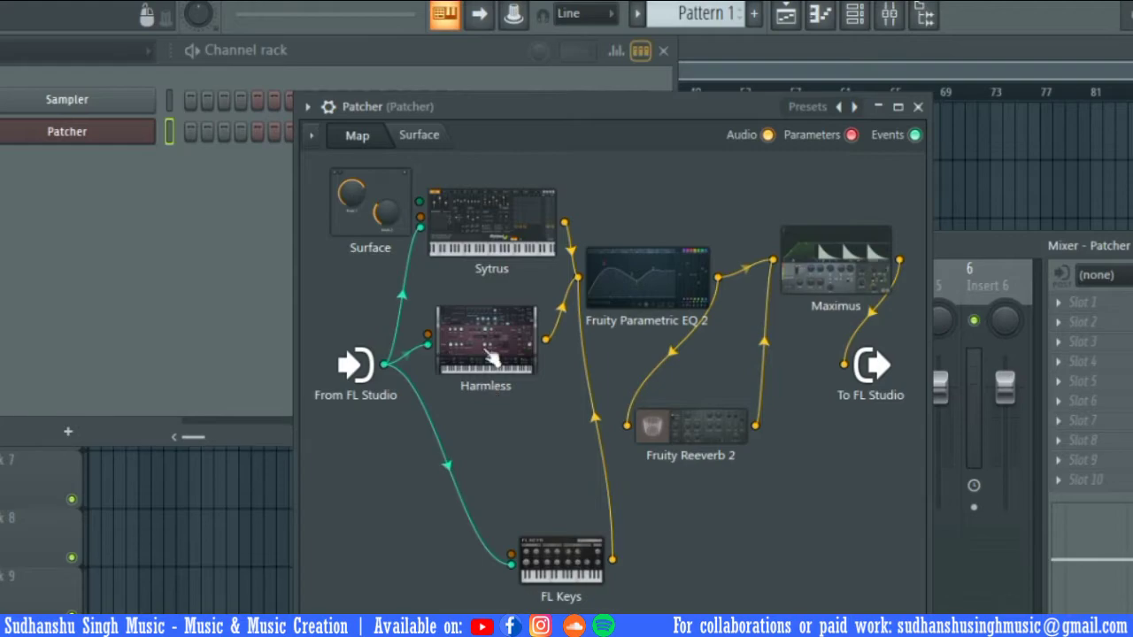
left_click(420, 136)
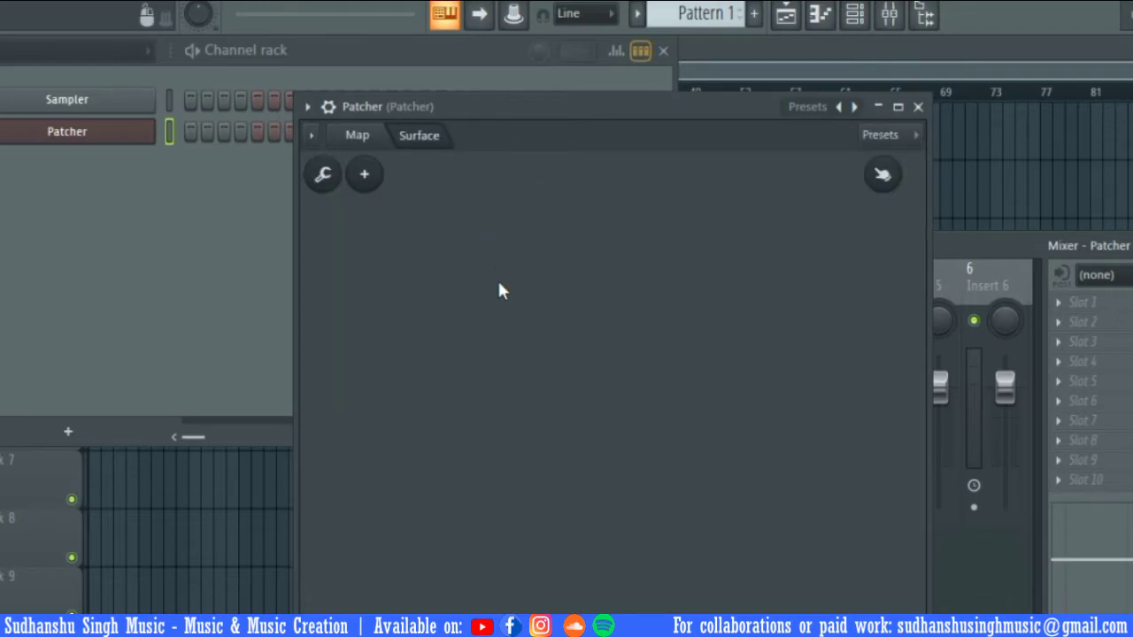
left_click(376, 136)
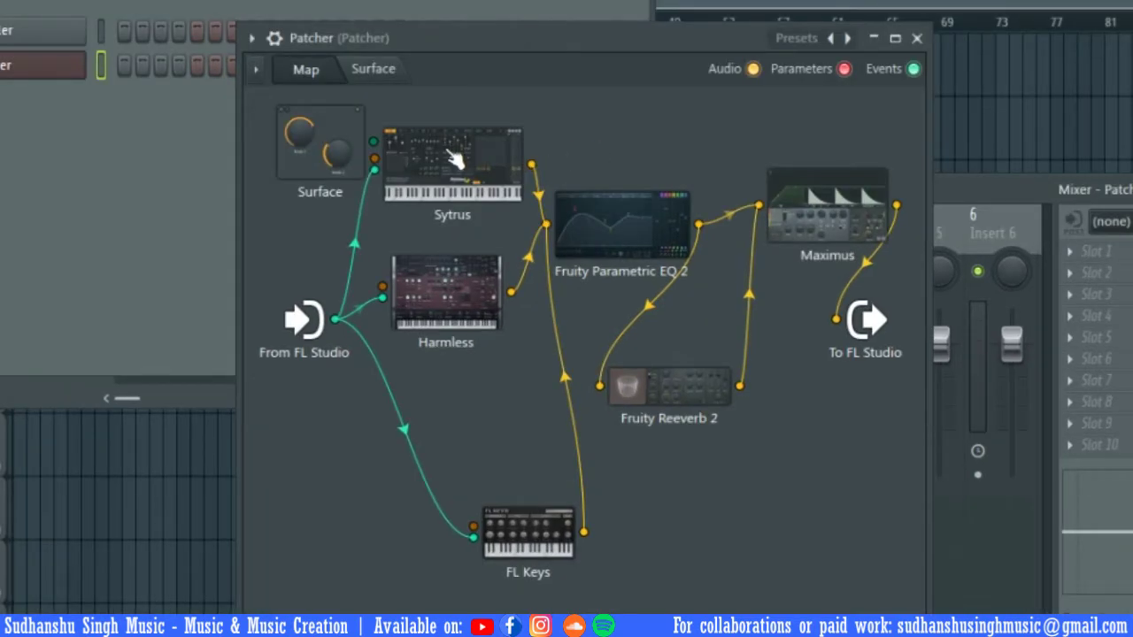
Move Sytrus away from the Surface module and add a knob control to Patcher's Surface
left_click_drag(455, 164, 497, 172)
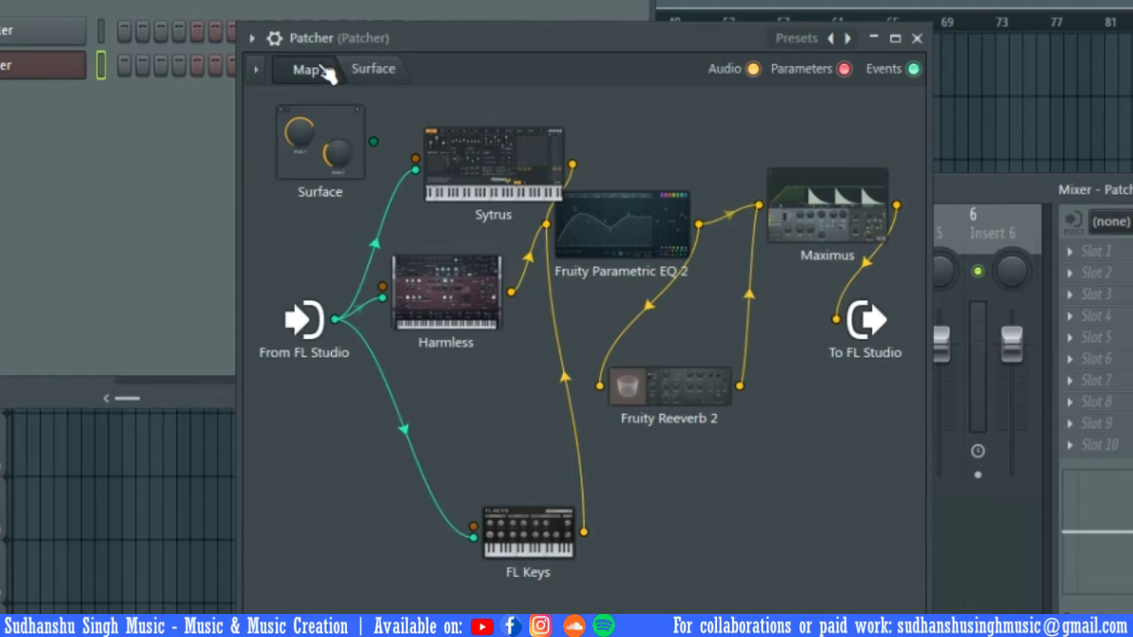
left_click(368, 76)
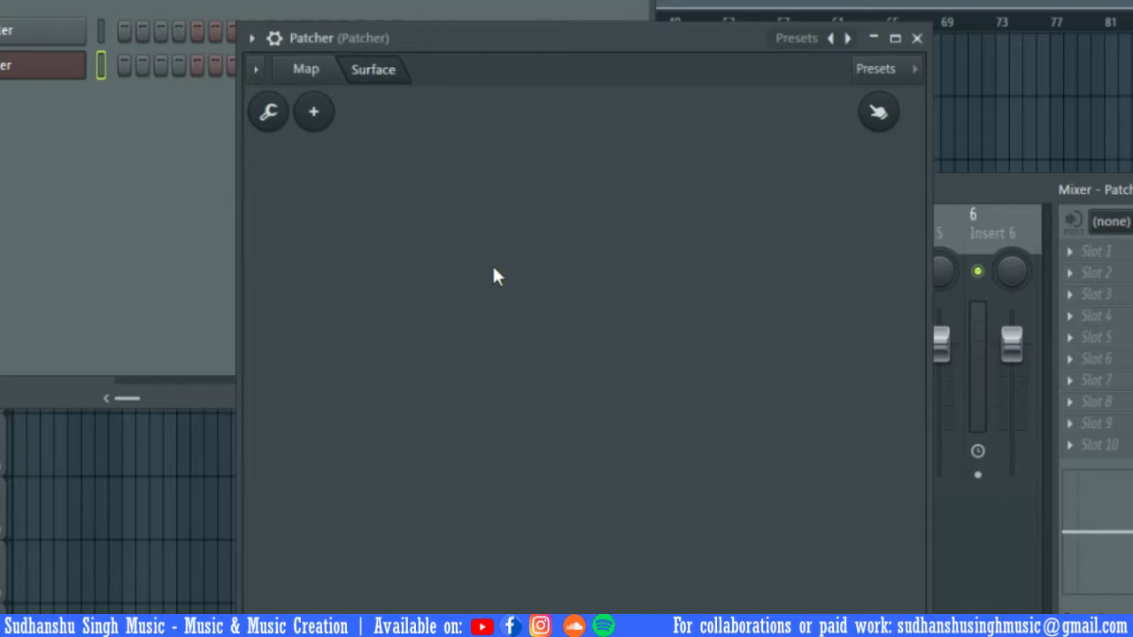
left_click(314, 113)
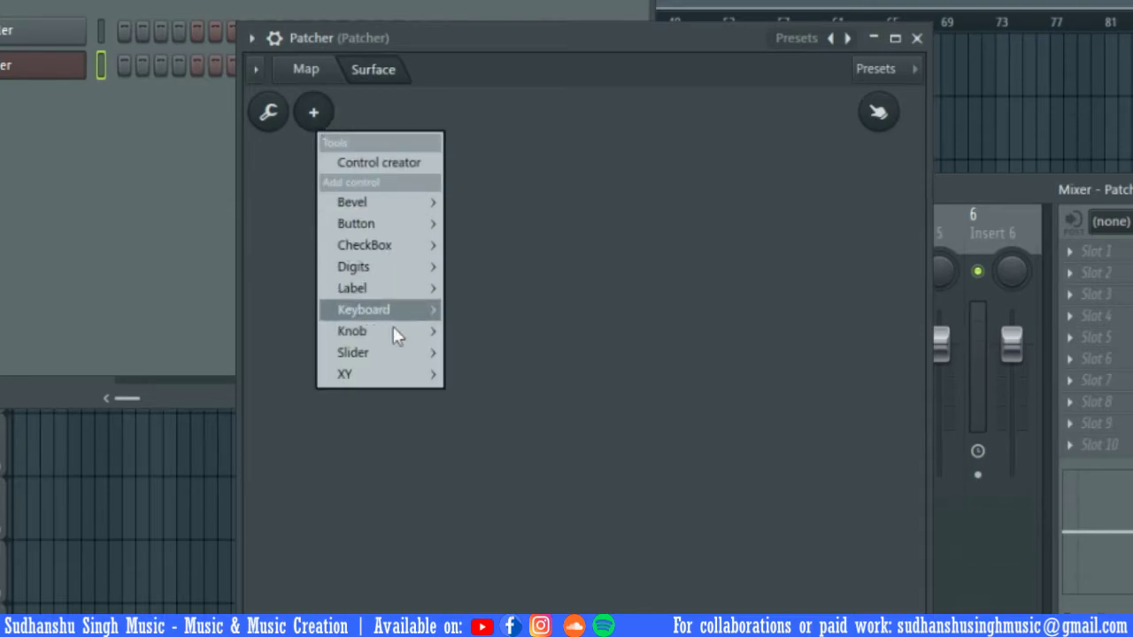
mouse_move(396, 329)
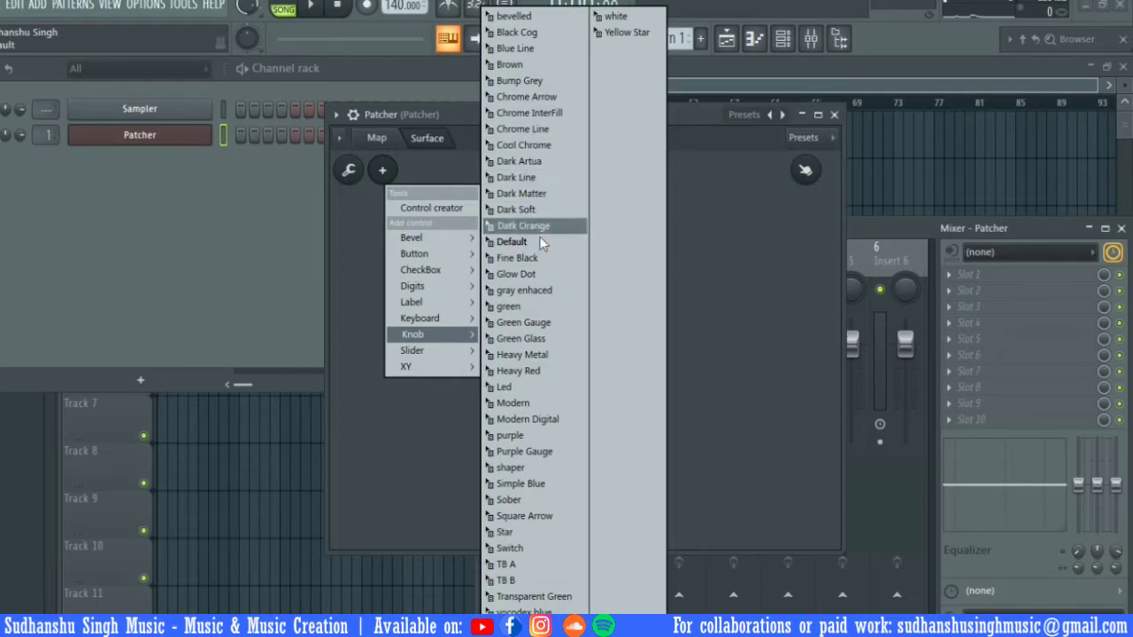
left_click(549, 322)
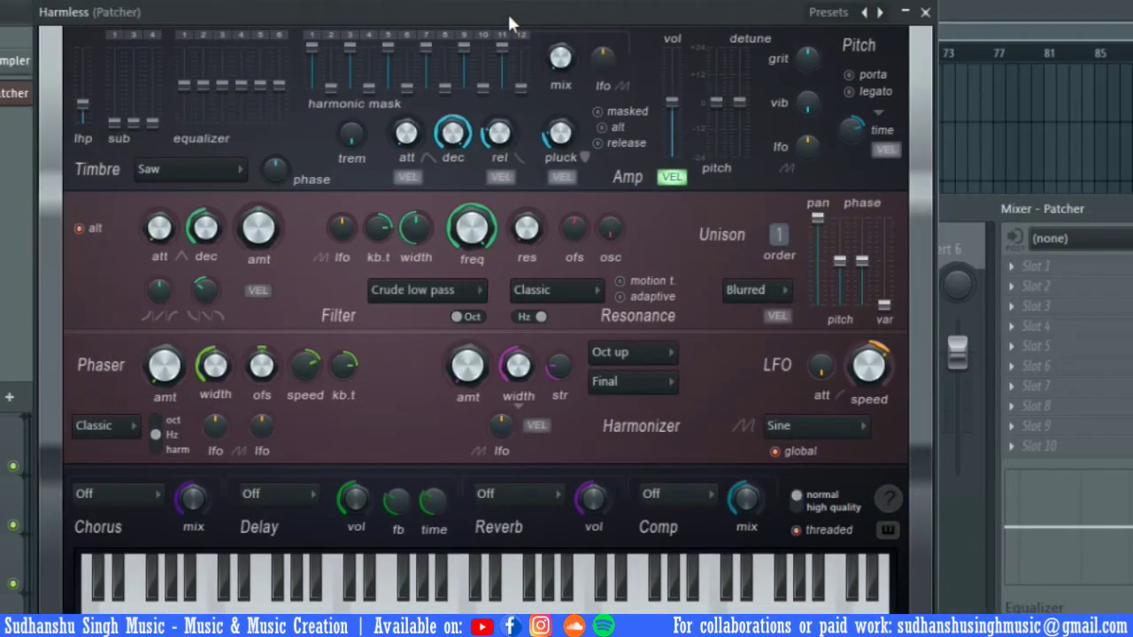
Activate the pluck parameter of Harmless as a Patcher control input and close the Harmless editor
left_click_drag(507, 11, 531, 90)
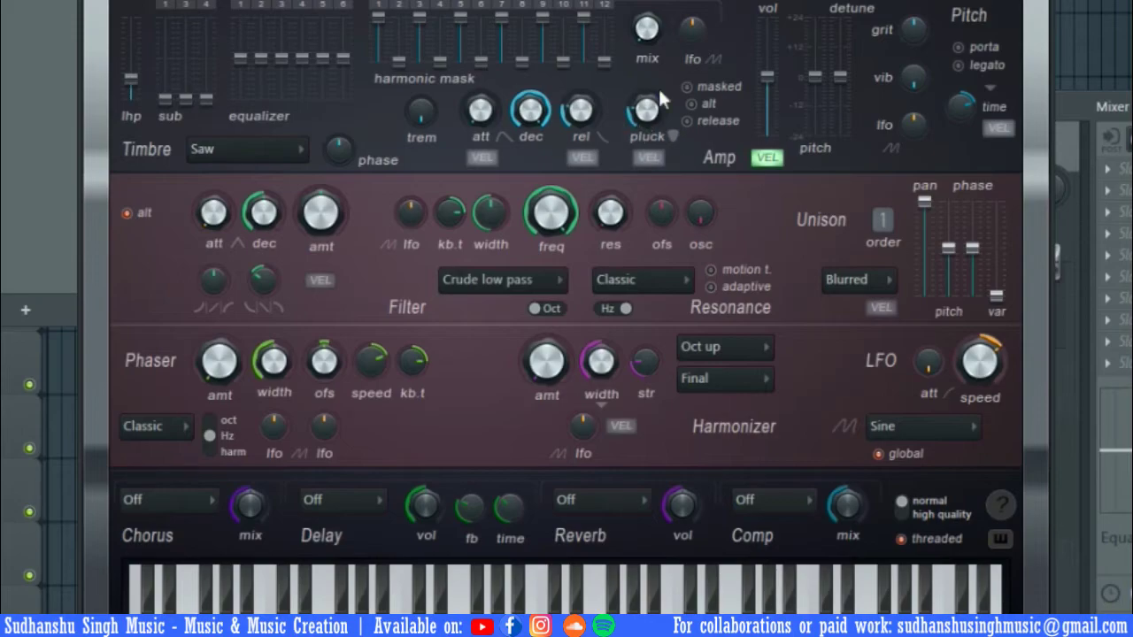
right_click(647, 112)
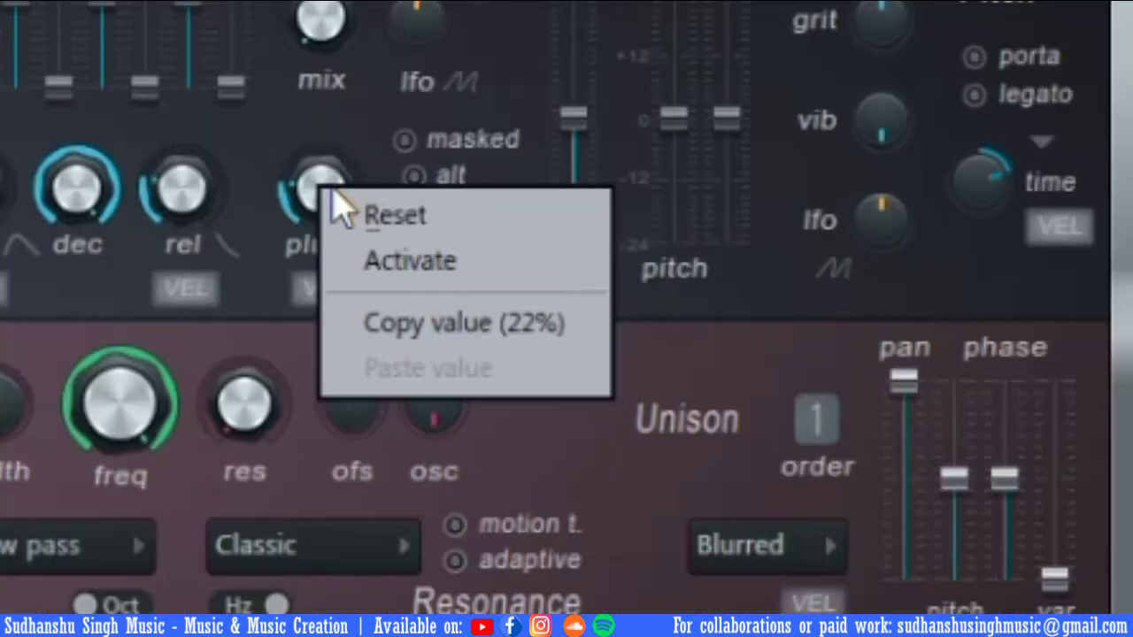
left_click(683, 146)
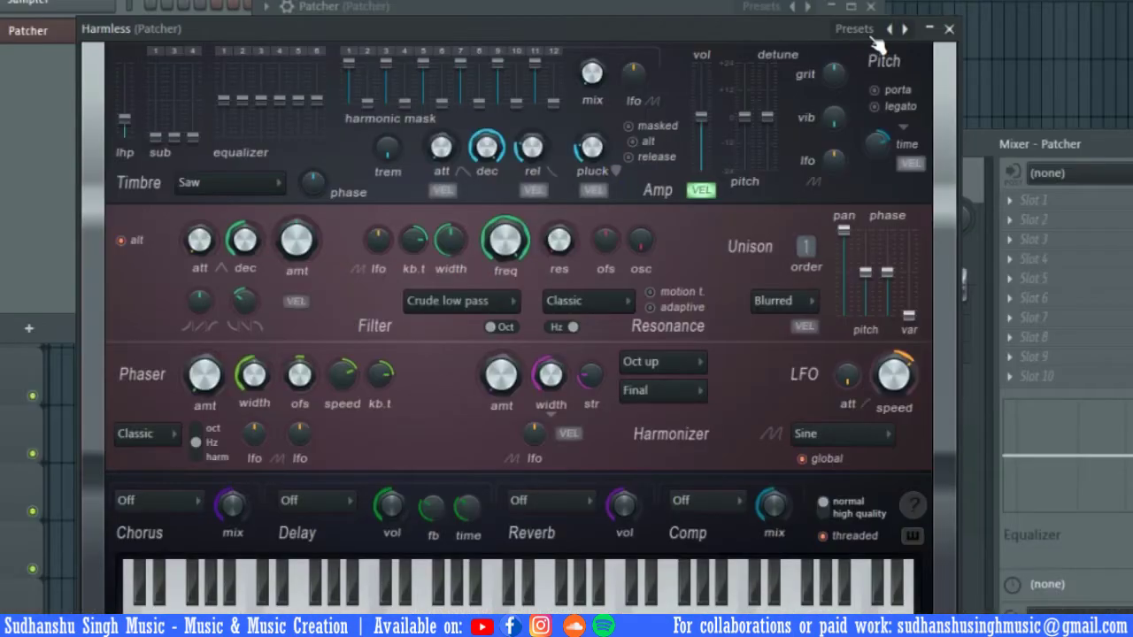
left_click(949, 28)
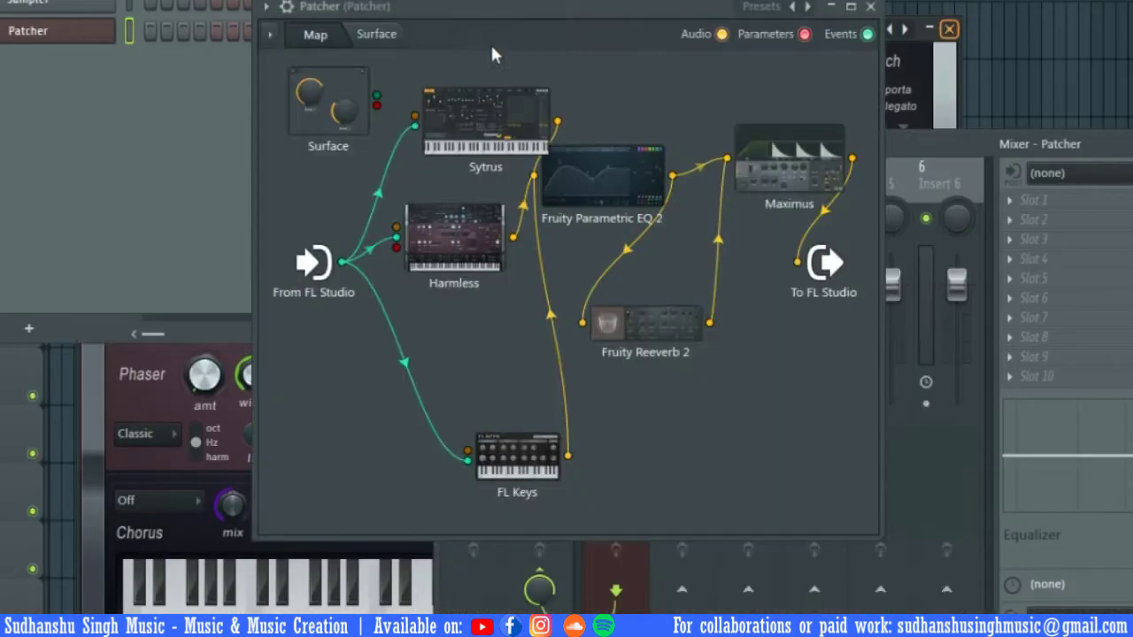
Check the new knob on the Surface, shift Harmless on the map, and connect the knob's parameter output to Harmless's pluck input
left_click(374, 34)
left_click_drag(555, 389, 555, 371)
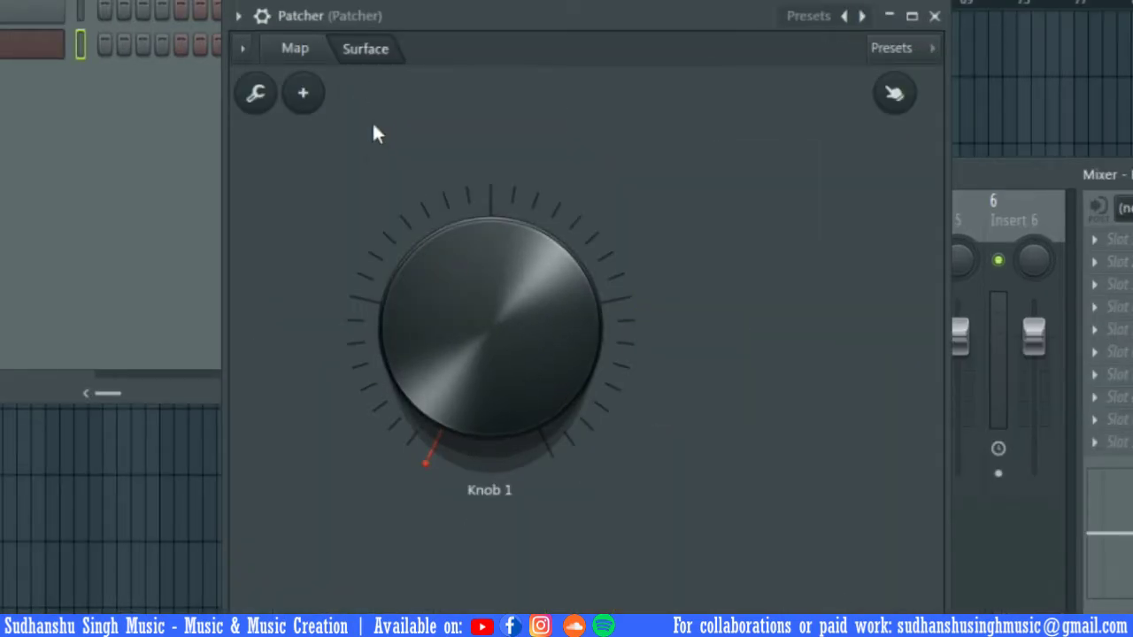
left_click(323, 53)
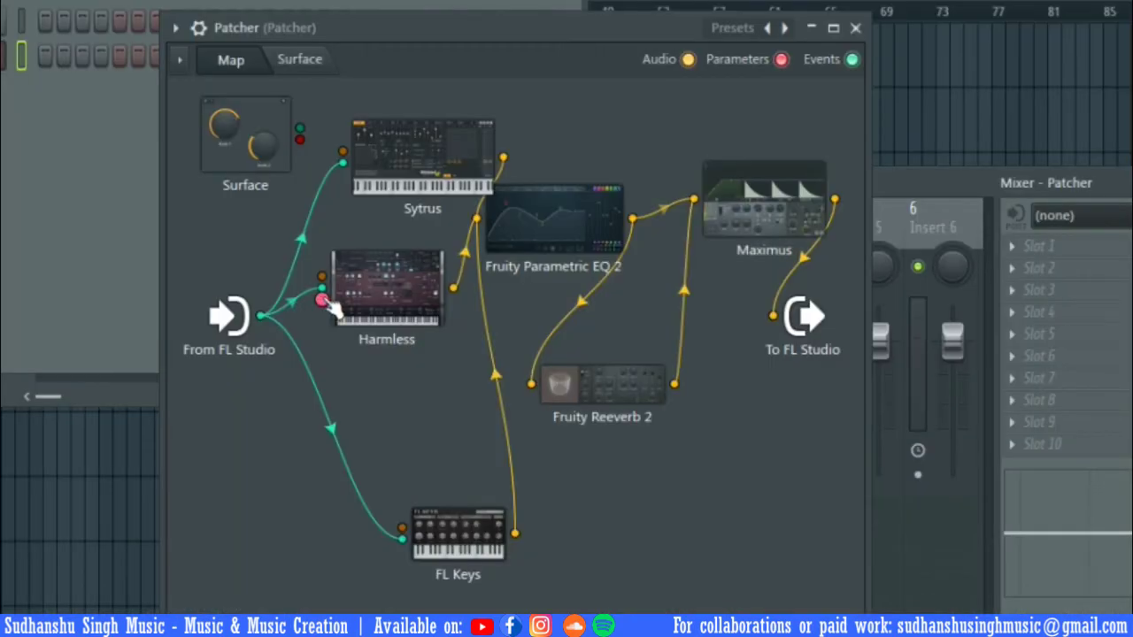
left_click_drag(417, 300, 423, 303)
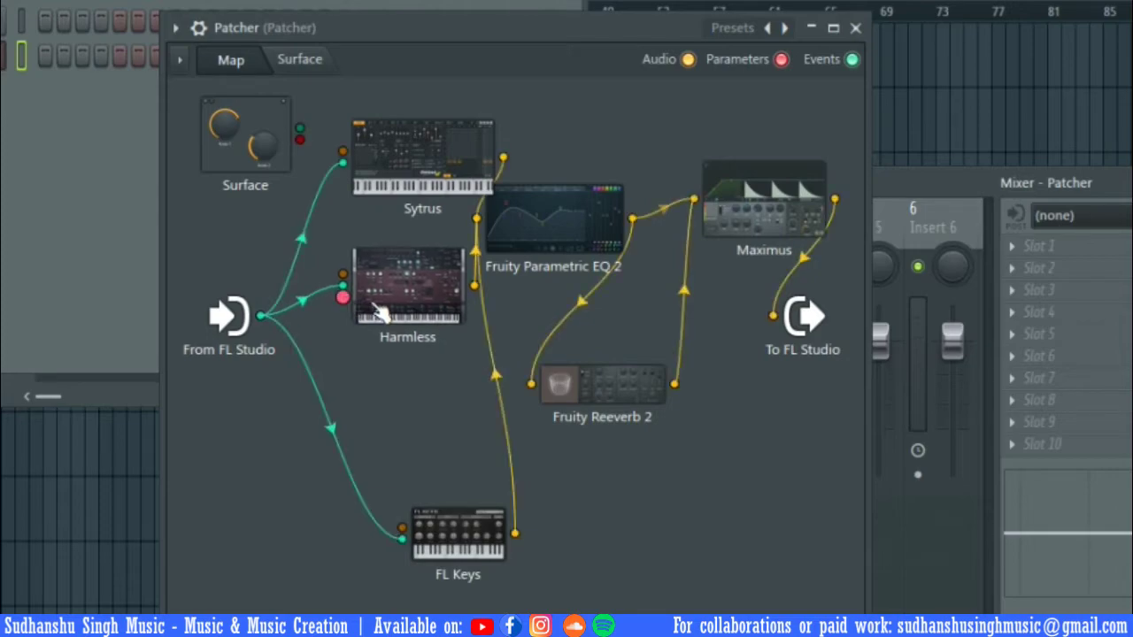
left_click_drag(299, 139, 343, 295)
Show Harmless beside the Surface, turn Knob 1 up and down to test its control of pluck, and close Harmless
double_click(407, 267)
left_click_drag(354, 56, 17, 154)
left_click(403, 93)
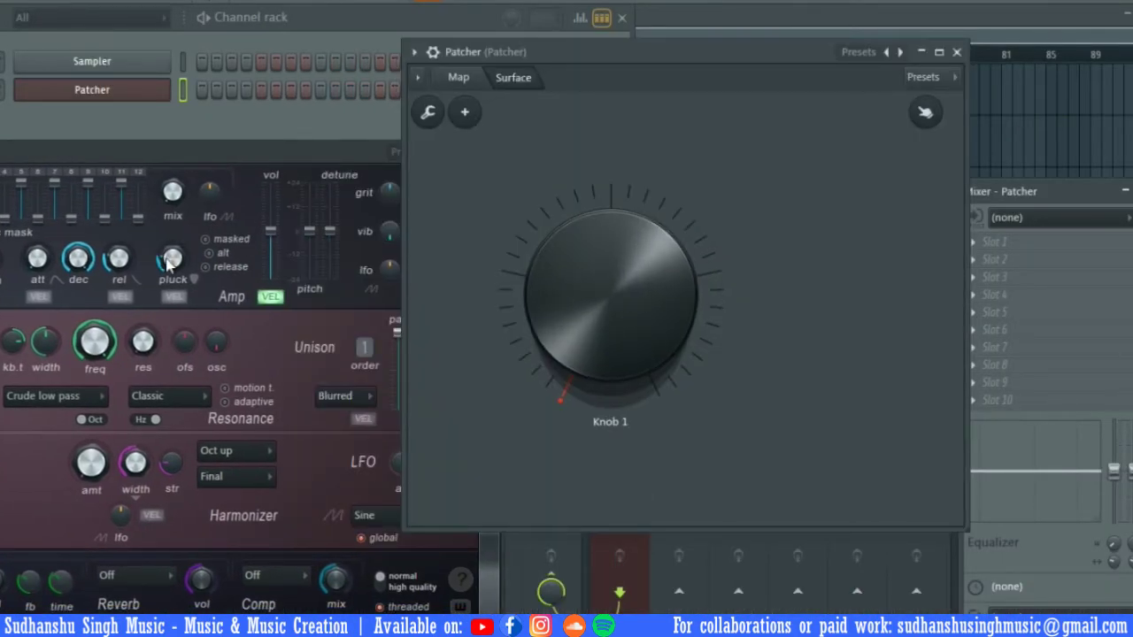
left_click_drag(553, 329, 553, 270)
left_click_drag(833, 329, 832, 256)
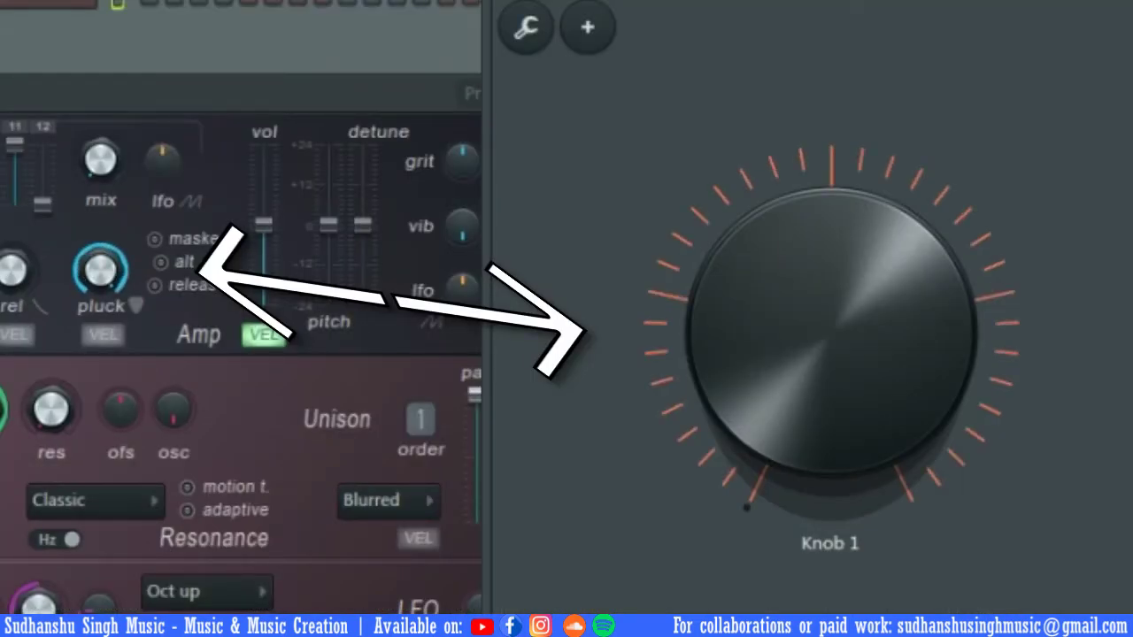
left_click_drag(818, 340, 818, 434)
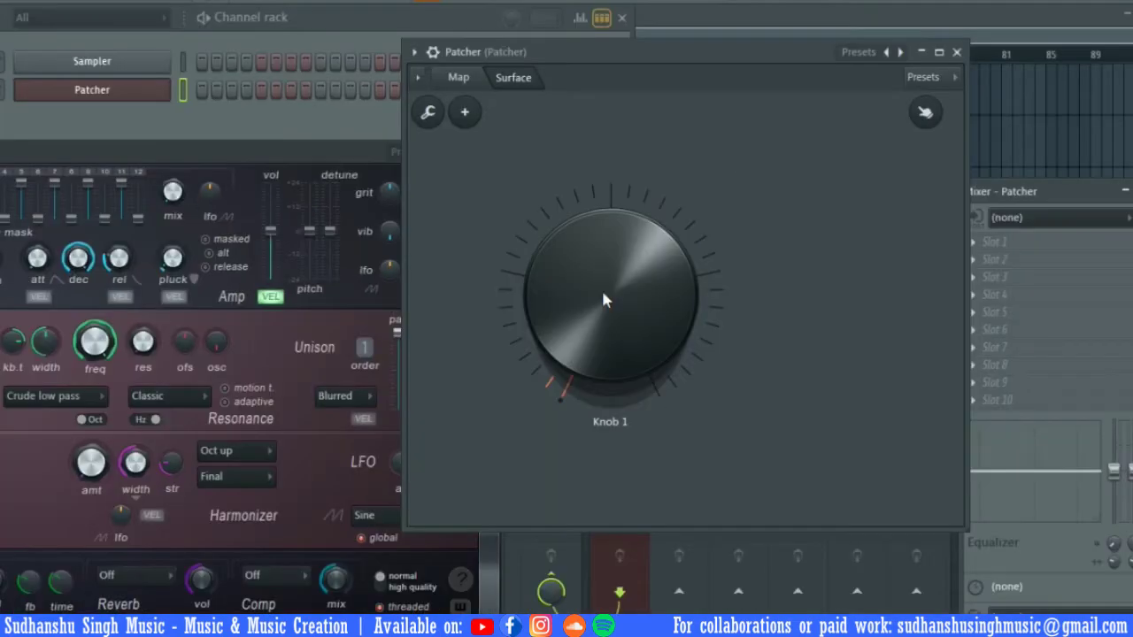
left_click(345, 149)
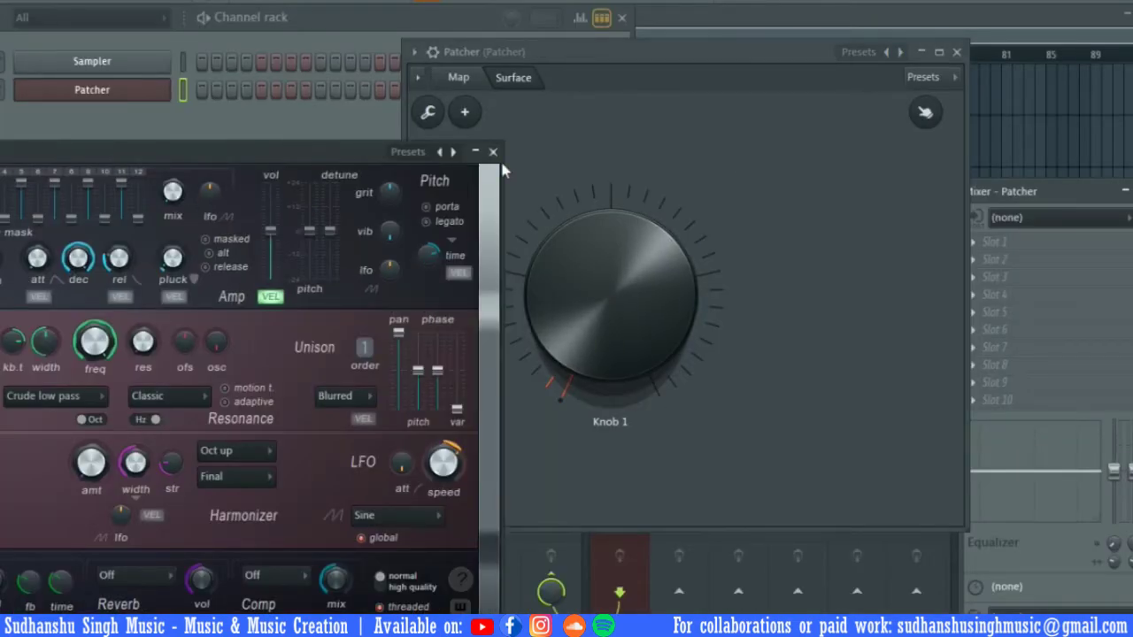
left_click(493, 152)
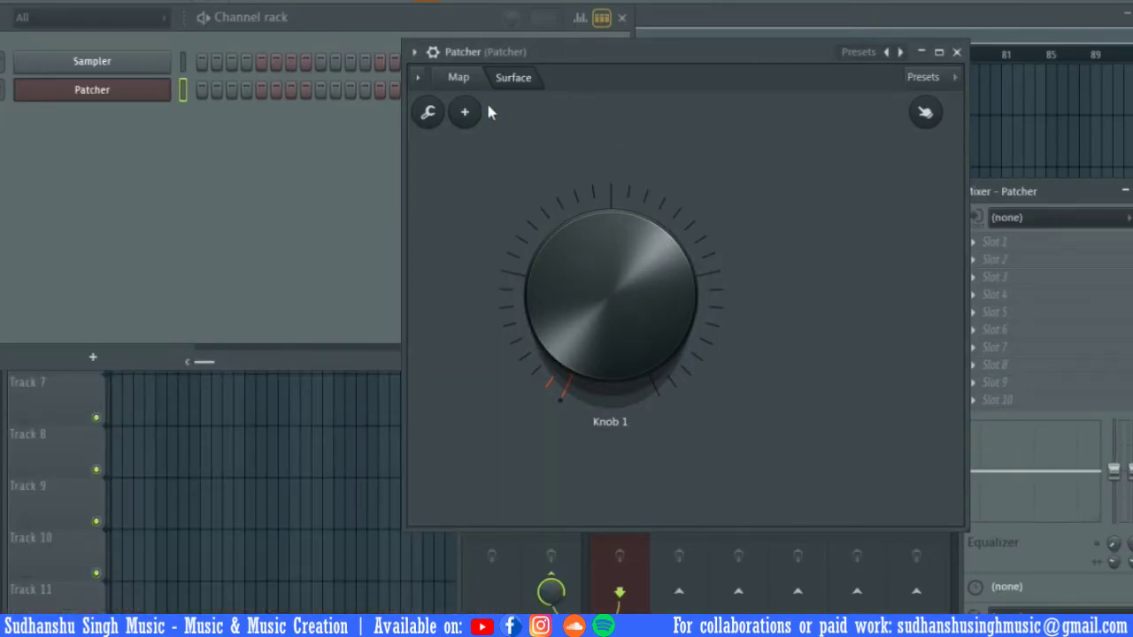
Add a Green Eq slider to the Surface beside Knob 1, place it, and leave edit mode
left_click(464, 111)
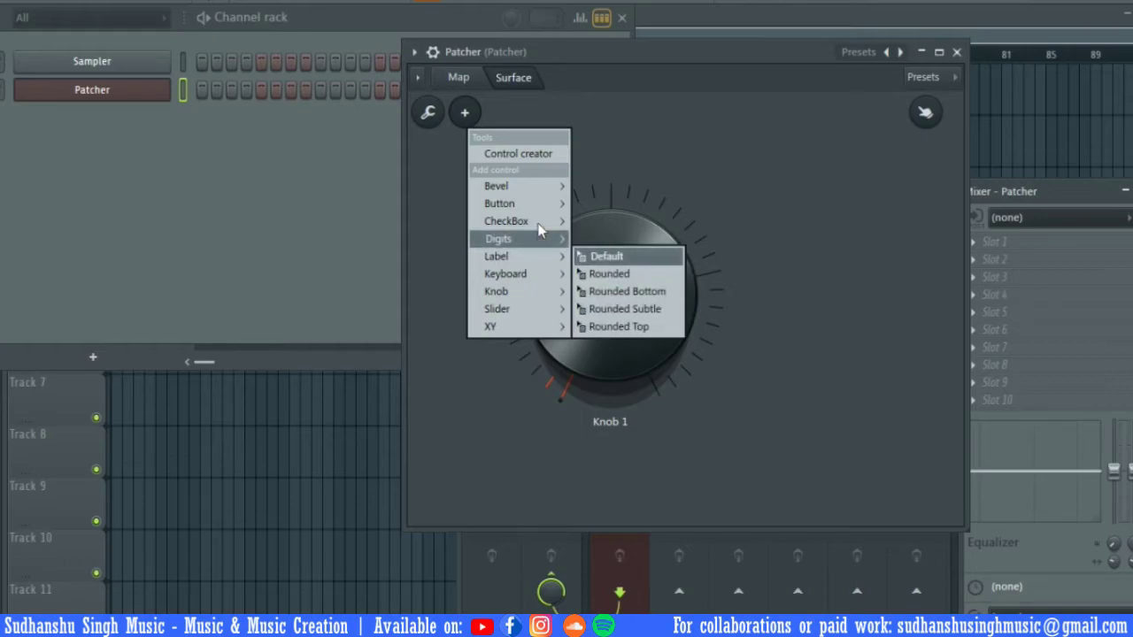
mouse_move(535, 309)
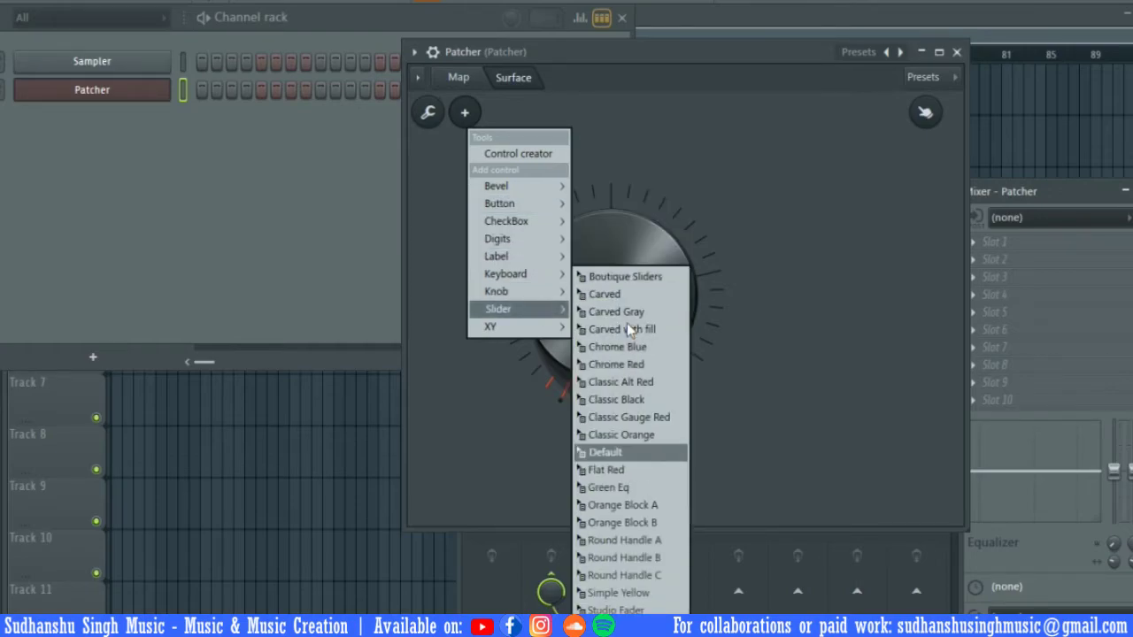
left_click(608, 486)
left_click(826, 216)
left_click_drag(836, 289, 829, 419)
left_click(428, 112)
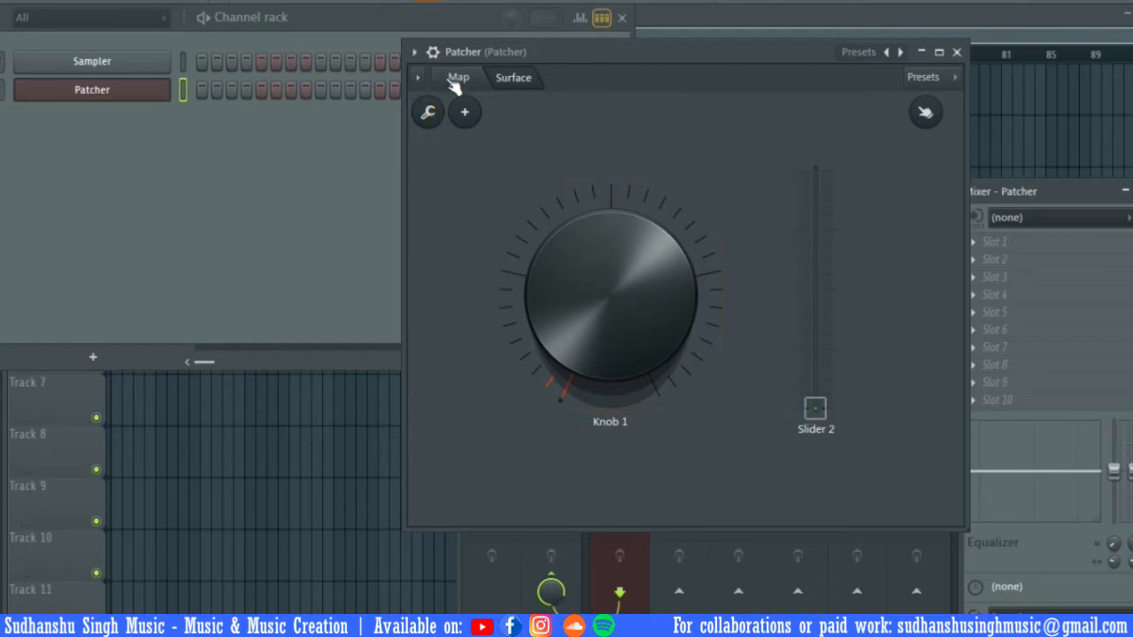
Space out Sytrus and Fruity Parametric EQ 2 on the Patcher map
left_click(457, 79)
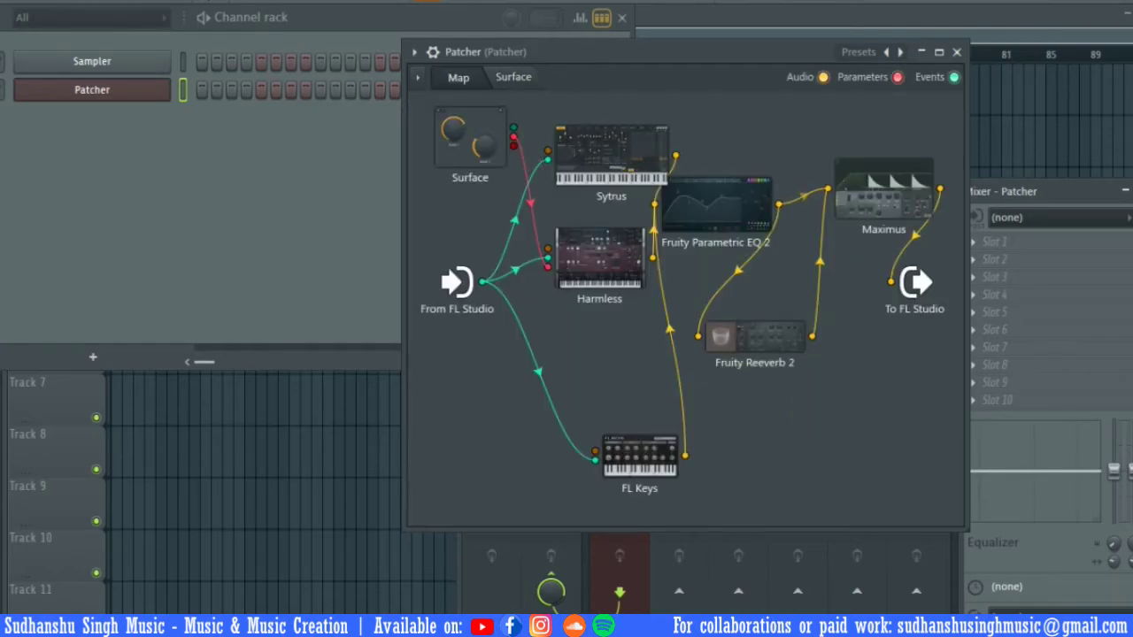
left_click_drag(612, 157, 594, 149)
In Fruity Parametric EQ 2, raise band 1's low-cut frequency, activate its frequency parameter as a control input, and close the editor
double_click(717, 205)
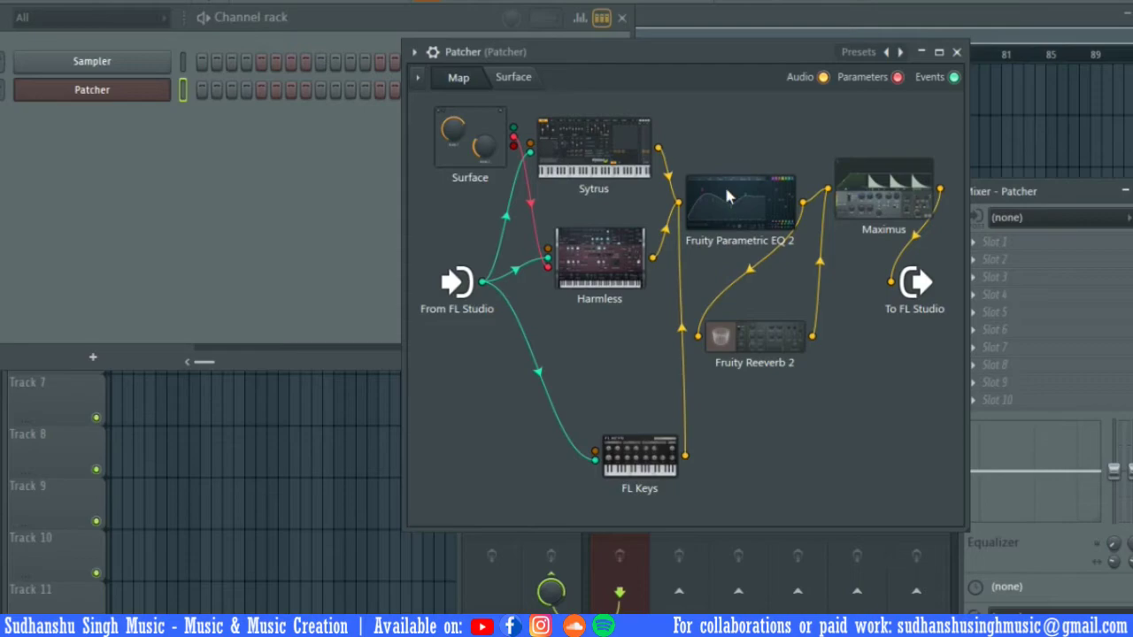
left_click_drag(336, 267, 213, 266)
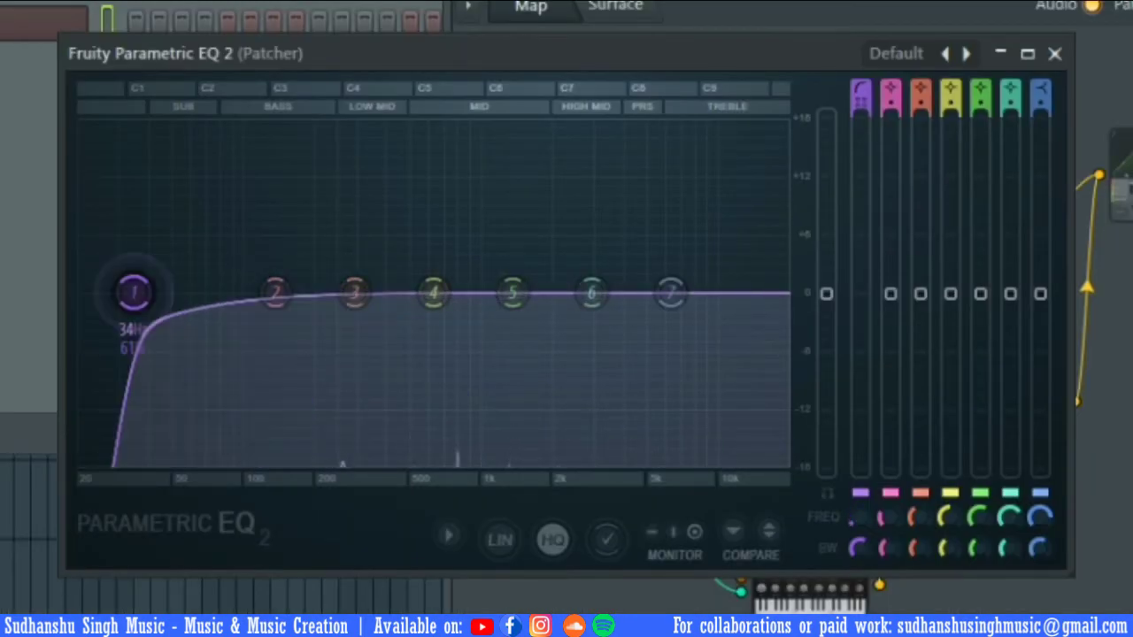
left_click_drag(134, 292, 186, 293)
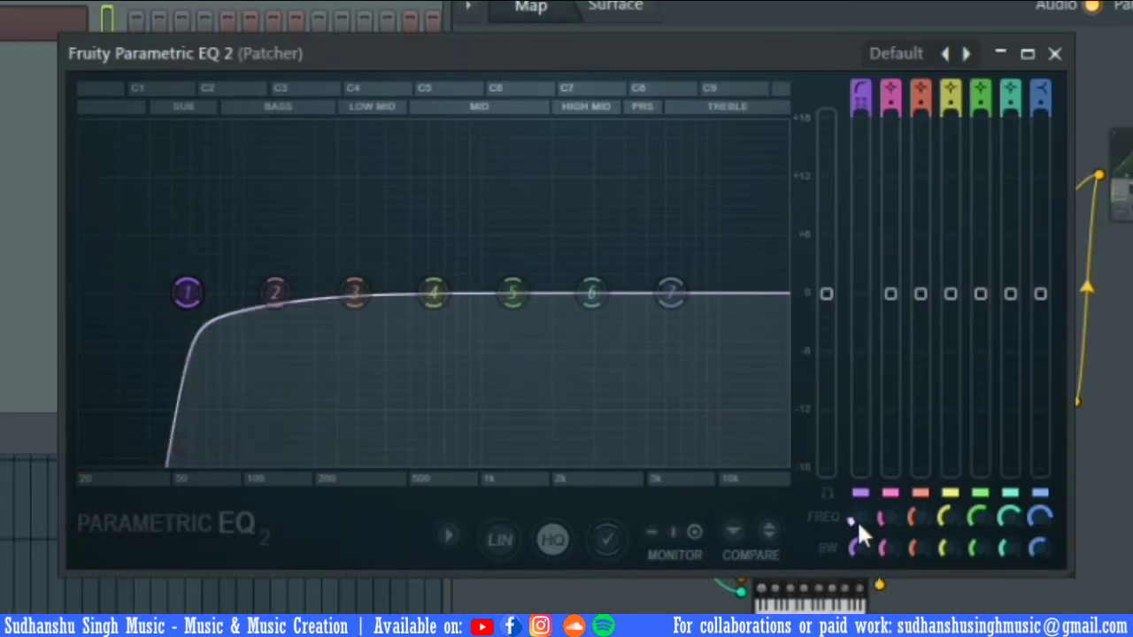
right_click(857, 520)
left_click(934, 599)
left_click(1054, 54)
Link Slider 2 on the Surface to the frequency input of Fruity Parametric EQ 2 on the Patcher map
left_click(602, 9)
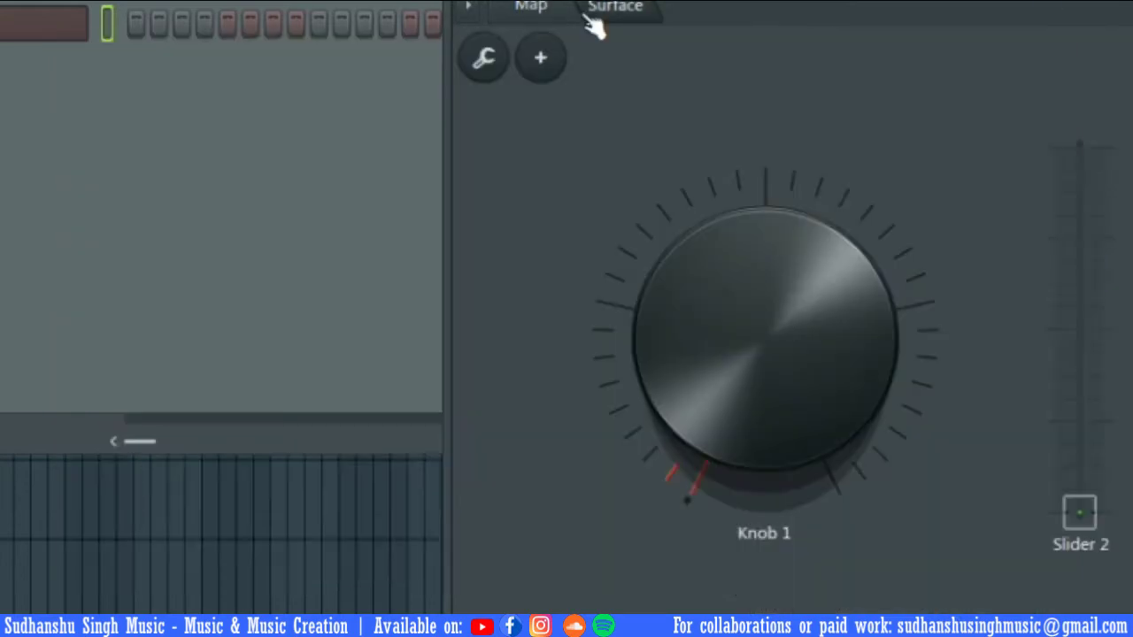
left_click(535, 8)
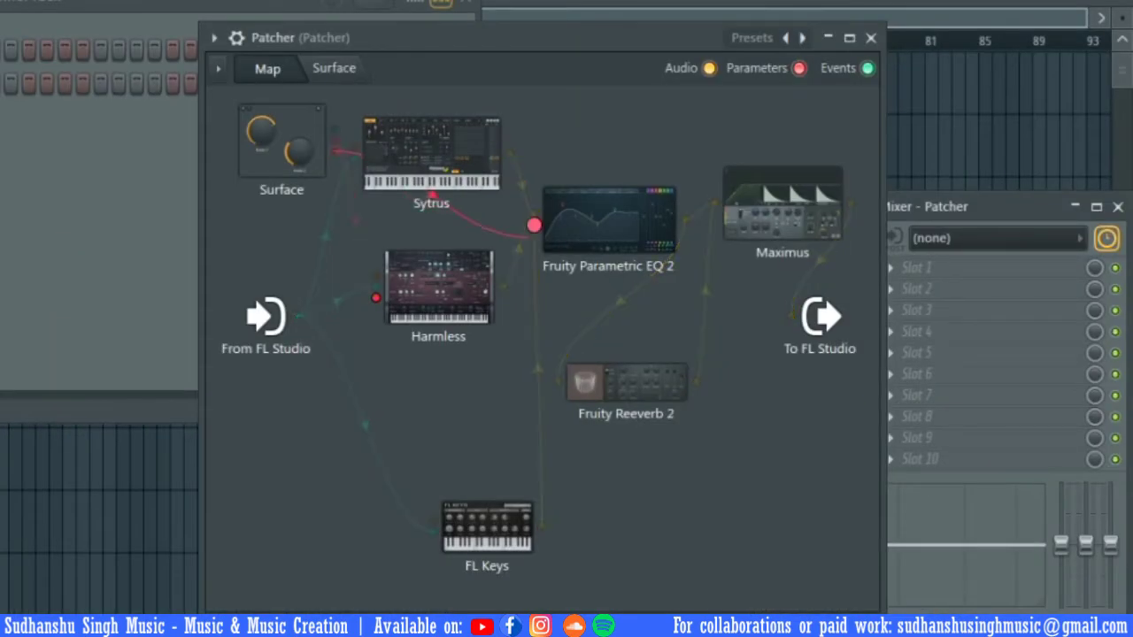
left_click(549, 222)
Show Fruity Parametric EQ 2 beside the Surface and move Slider 2 up and down to test its control of band 1's frequency
left_click(334, 67)
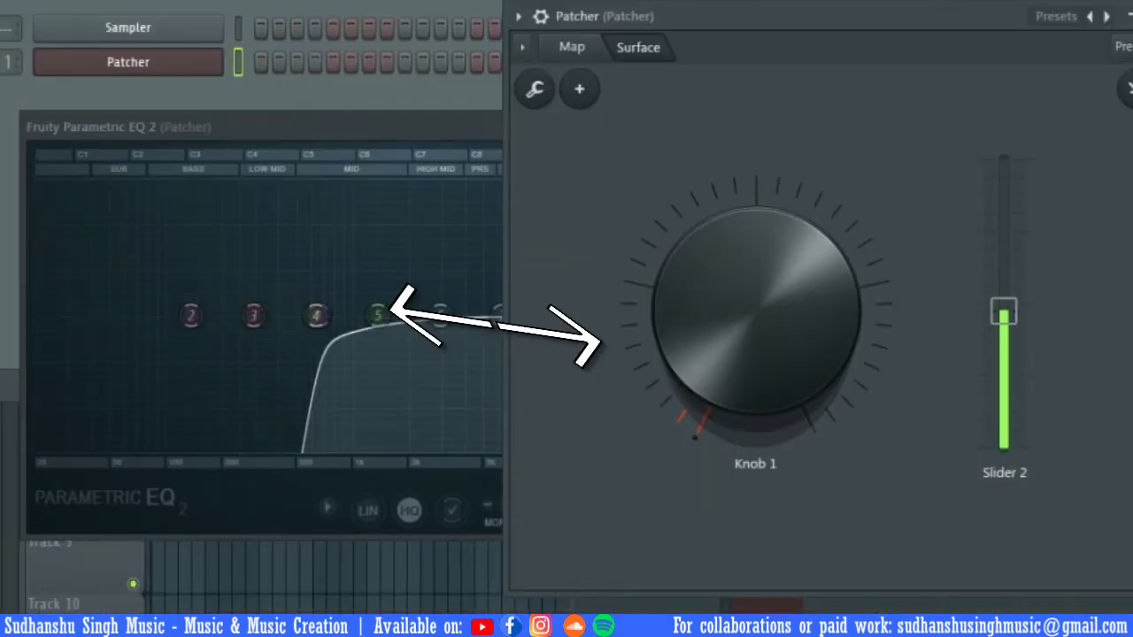
left_click_drag(1004, 310, 1004, 448)
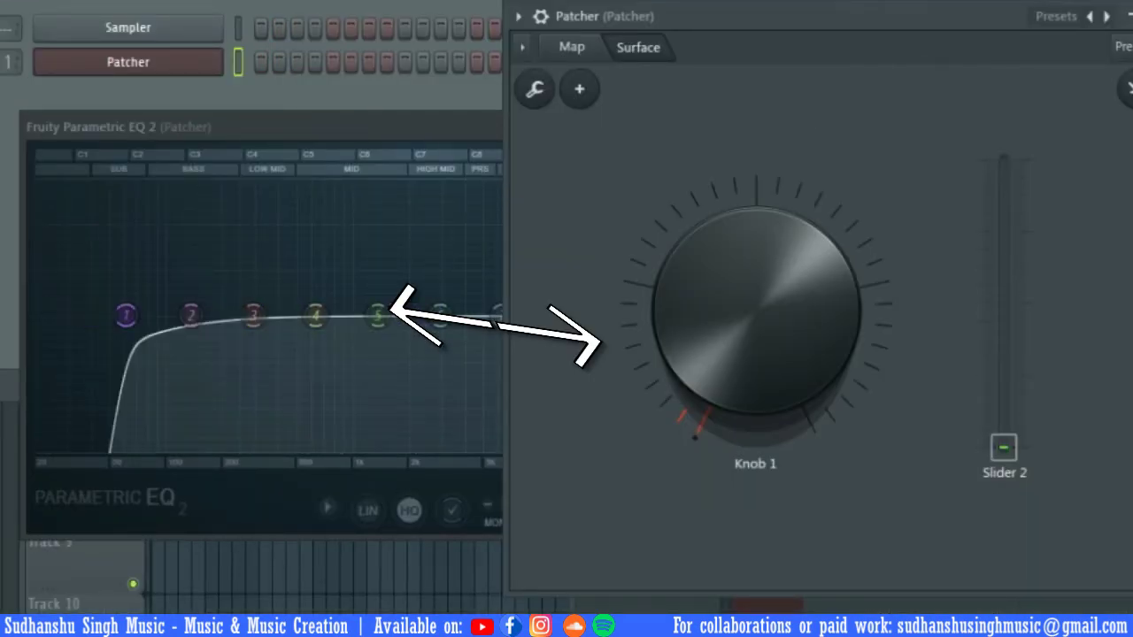
left_click_drag(358, 124, 329, 117)
left_click(645, 49)
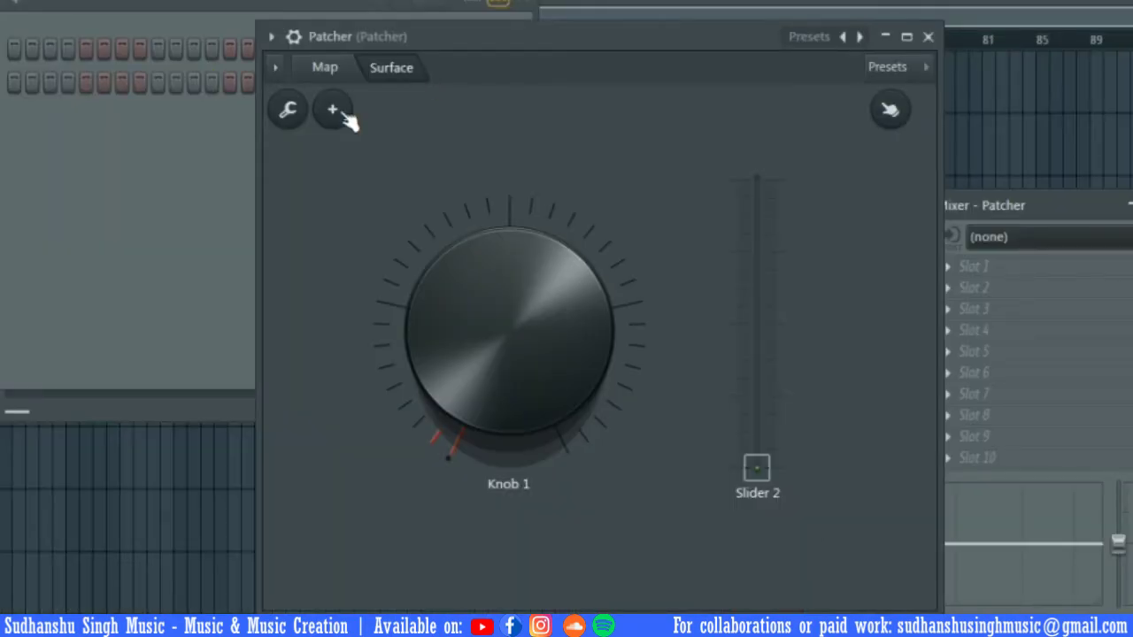
Add an arrow-shaped button to the Surface above Knob 1 and Slider 2, leave edit mode, and try the button
left_click(333, 110)
mouse_move(400, 224)
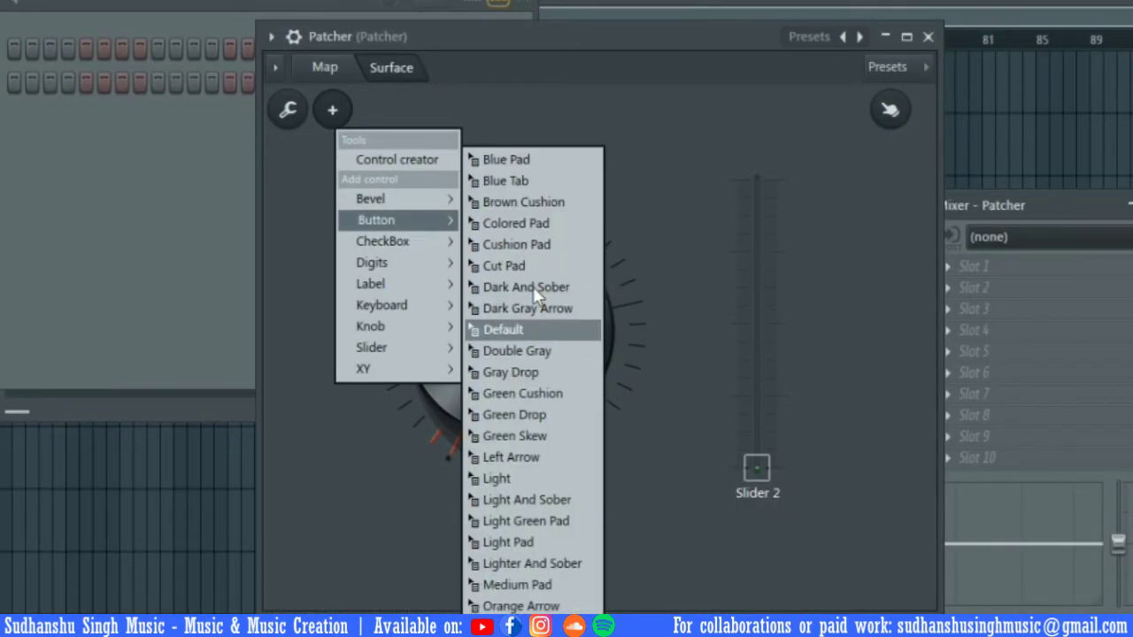
left_click(545, 264)
left_click(288, 110)
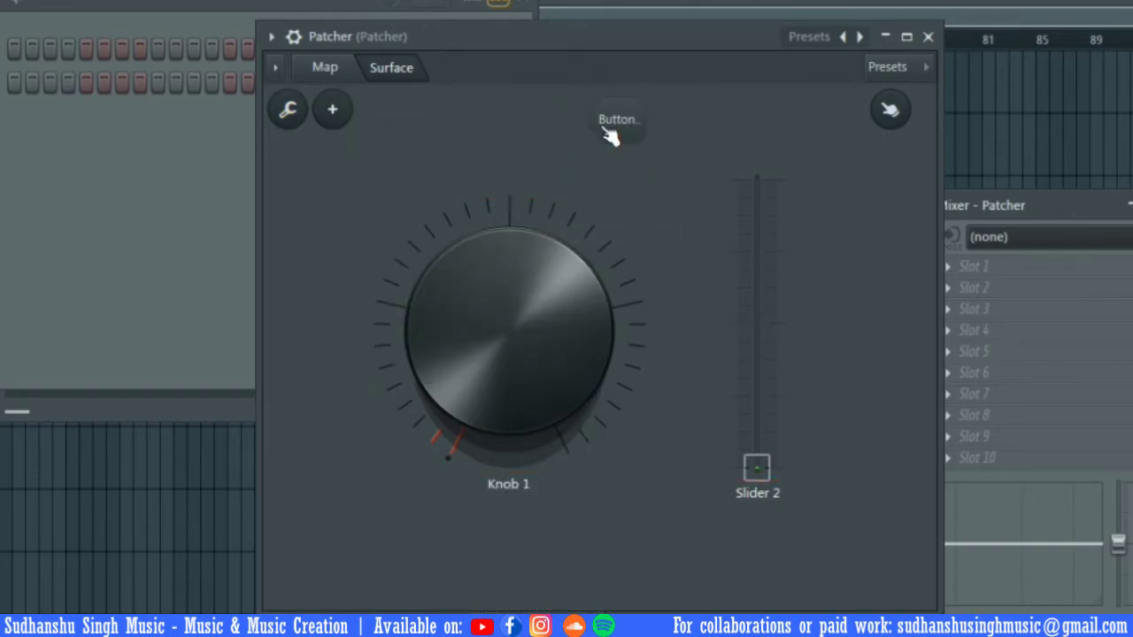
left_click(632, 119)
left_click(632, 120)
Activate Fruity Reeverb 2's wet level as a control input, close its editor, and link the Surface button to that input
left_click(332, 66)
left_click_drag(467, 42, 448, 40)
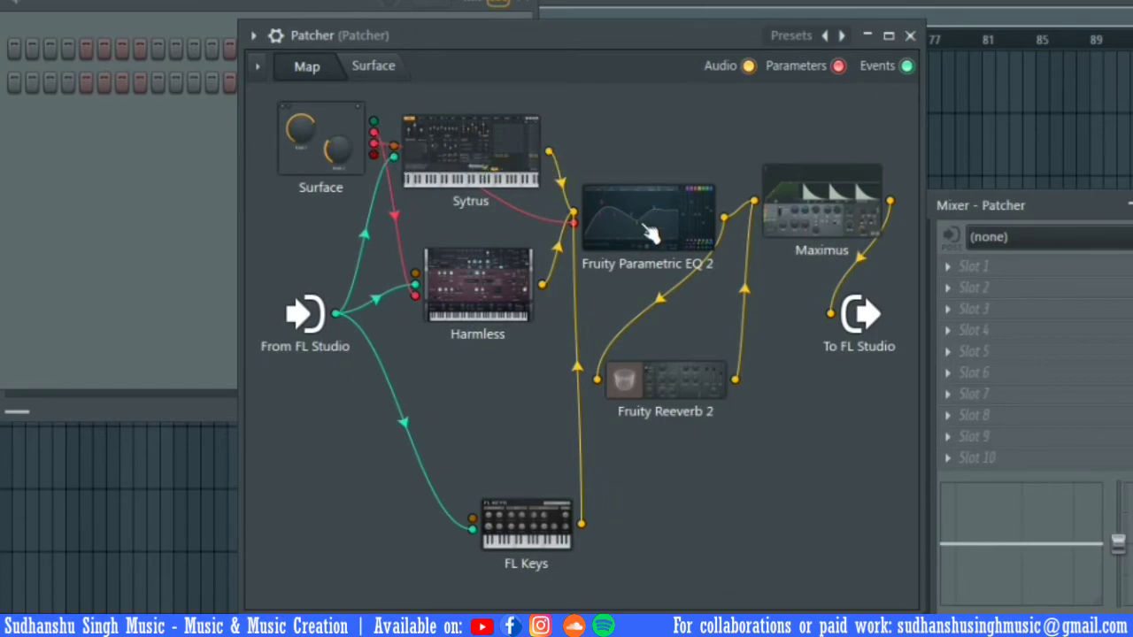
left_click_drag(650, 232, 659, 222)
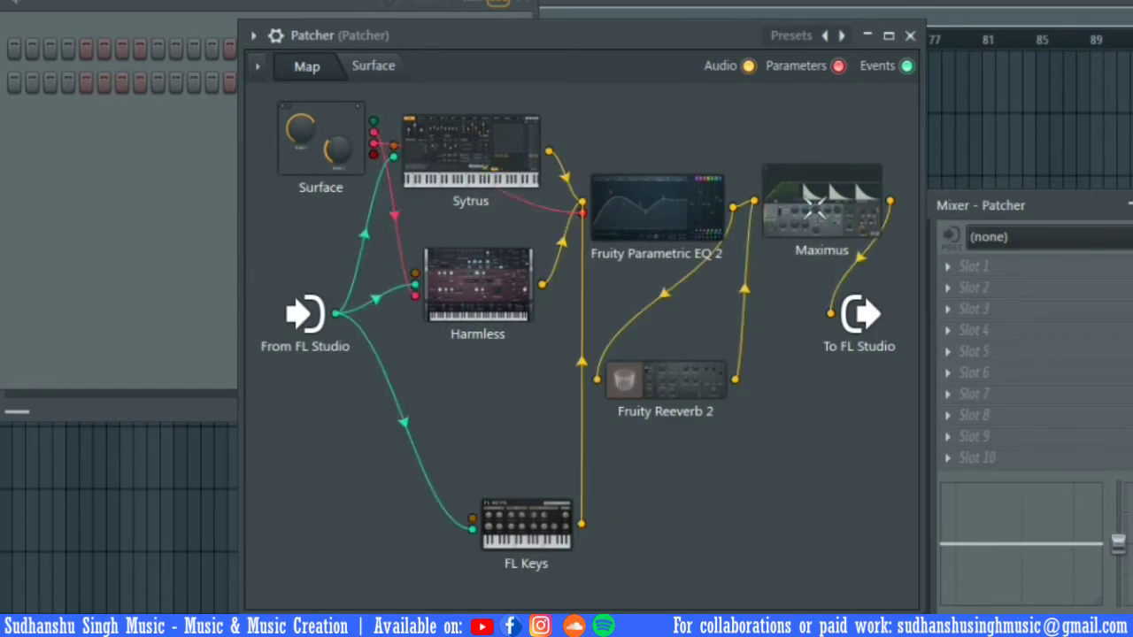
double_click(816, 209)
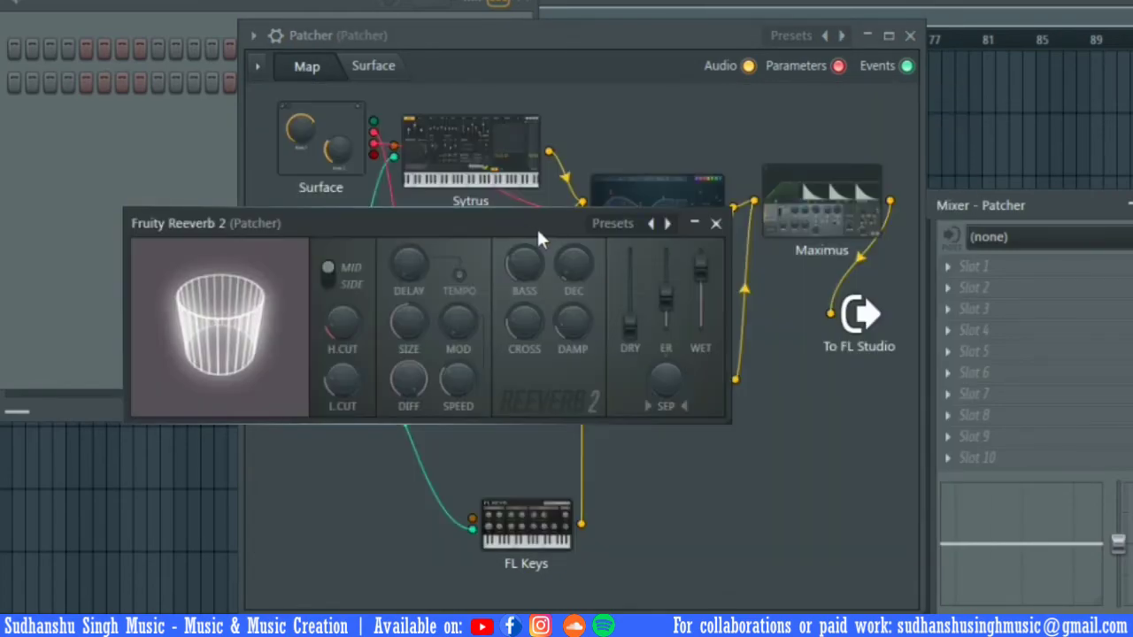
left_click_drag(496, 221, 405, 215)
right_click(623, 269)
left_click(669, 305)
left_click(631, 219)
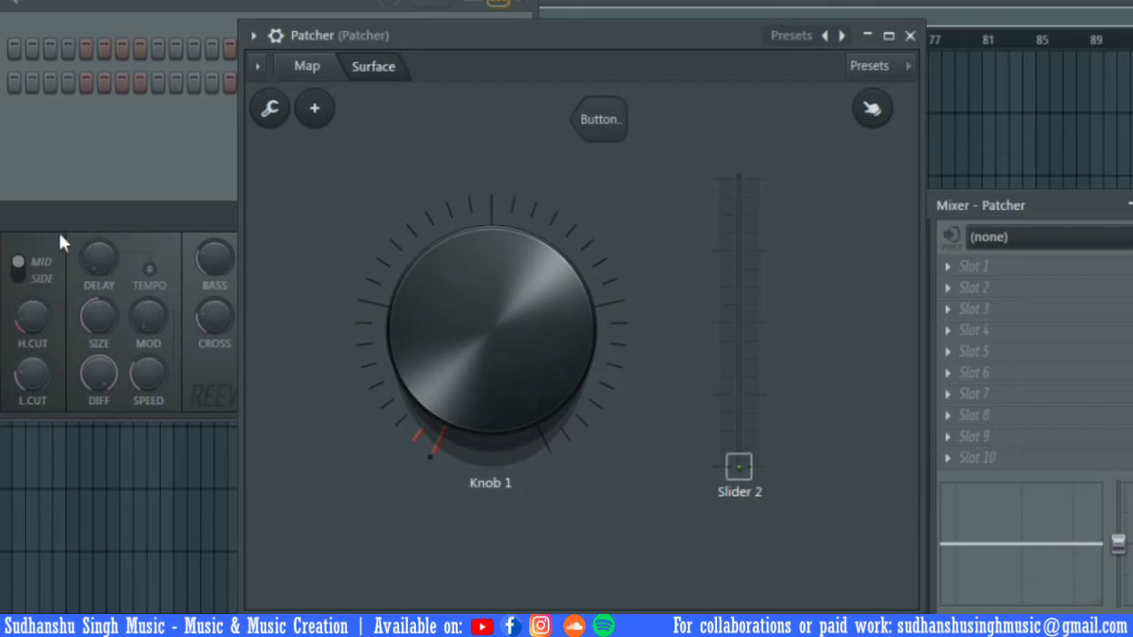
Show Fruity Reeverb 2 beside the Surface and toggle the button on and off to test its control of the wet level
left_click_drag(212, 219, 65, 180)
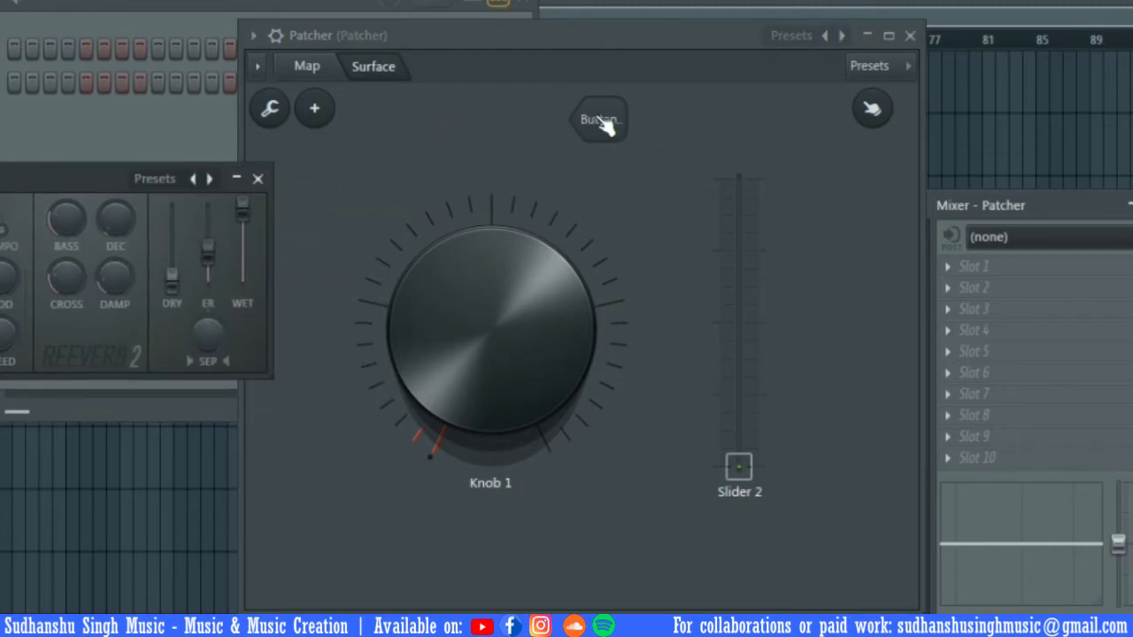
left_click(603, 122)
left_click_drag(130, 188, 45, 180)
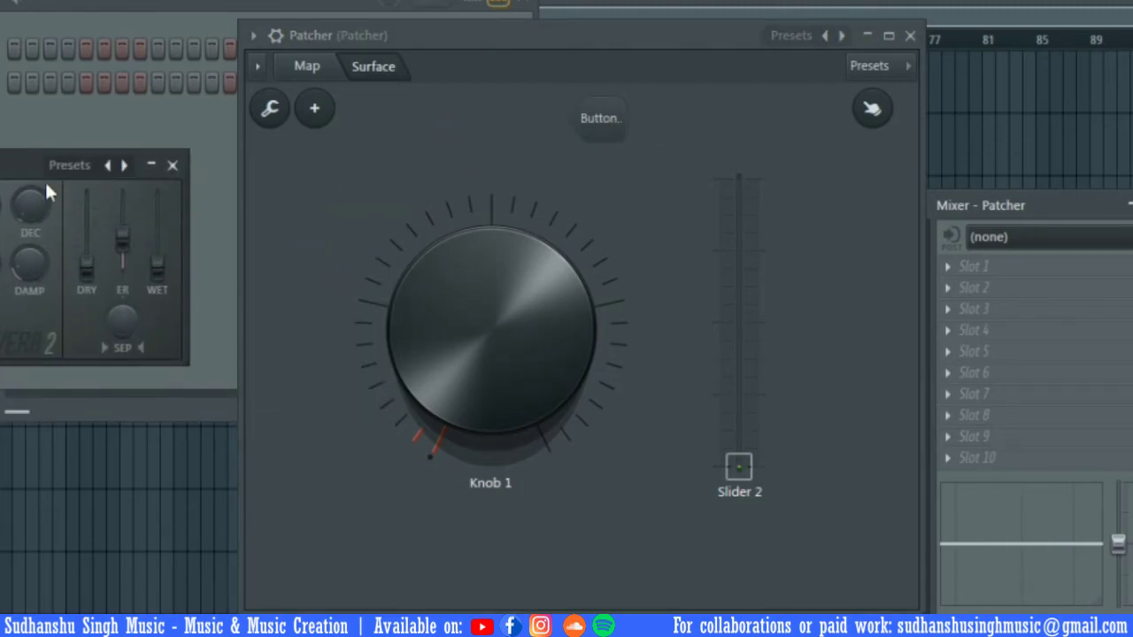
left_click(613, 120)
left_click(612, 121)
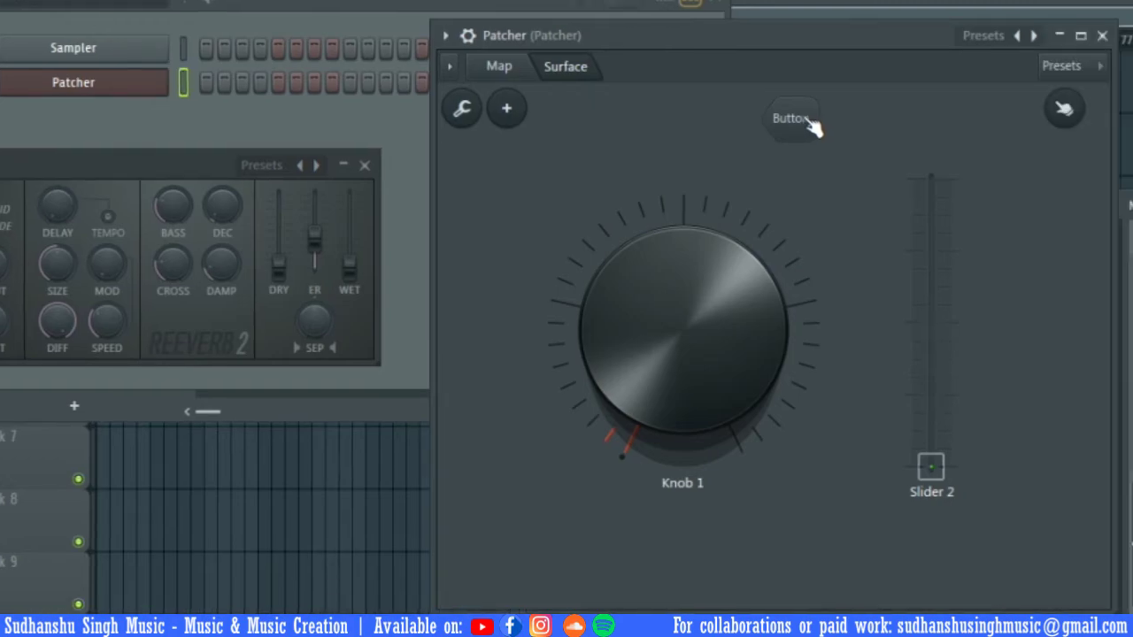
left_click(896, 124)
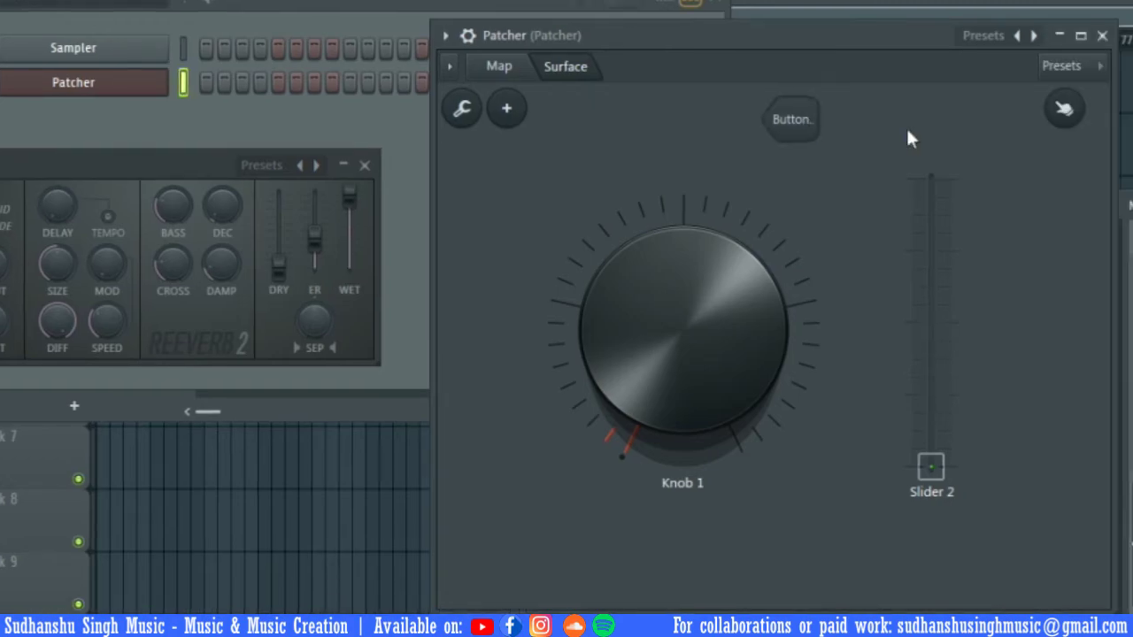
Raise Knob 1 and Slider 2 to partway up on the Surface, finishing at the reverb button
left_click_drag(691, 384, 716, 326)
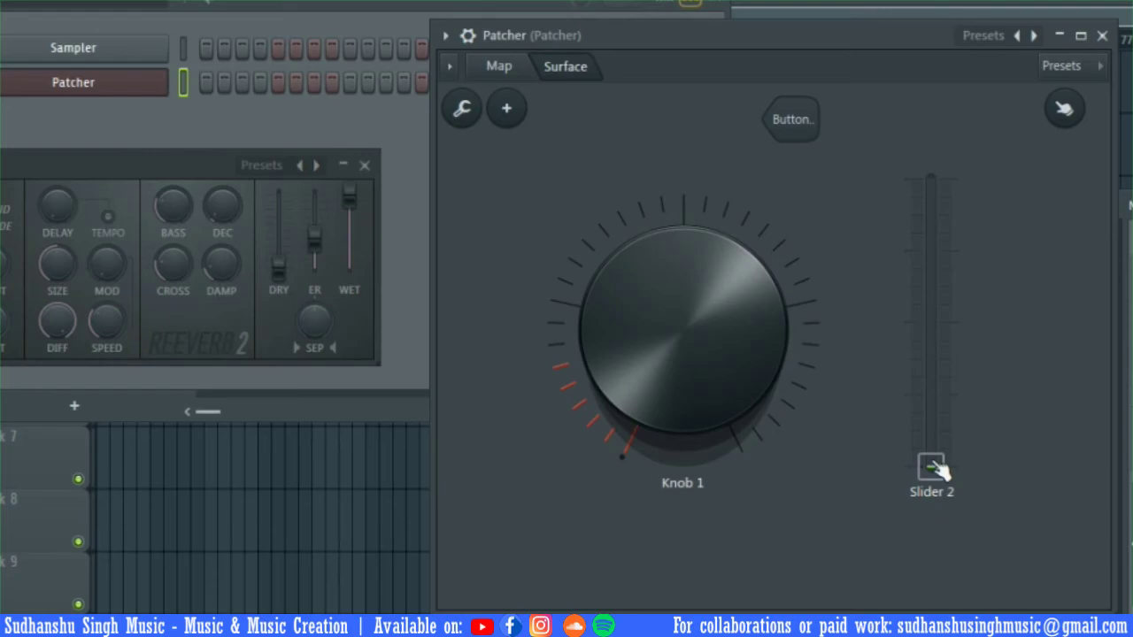
left_click_drag(940, 464, 931, 358)
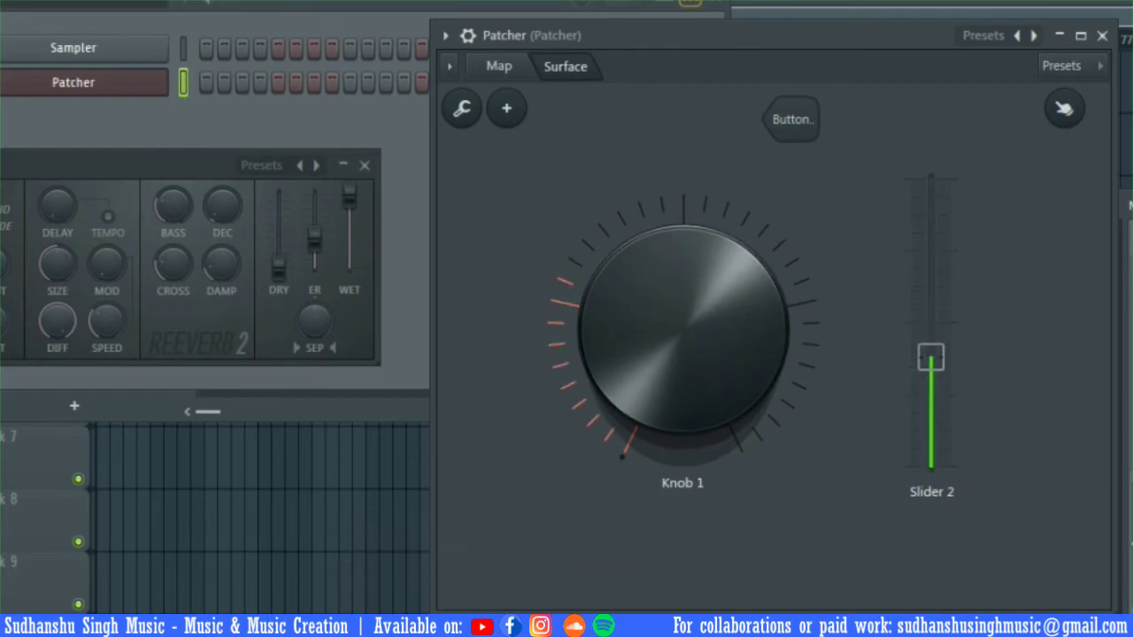
left_click(804, 124)
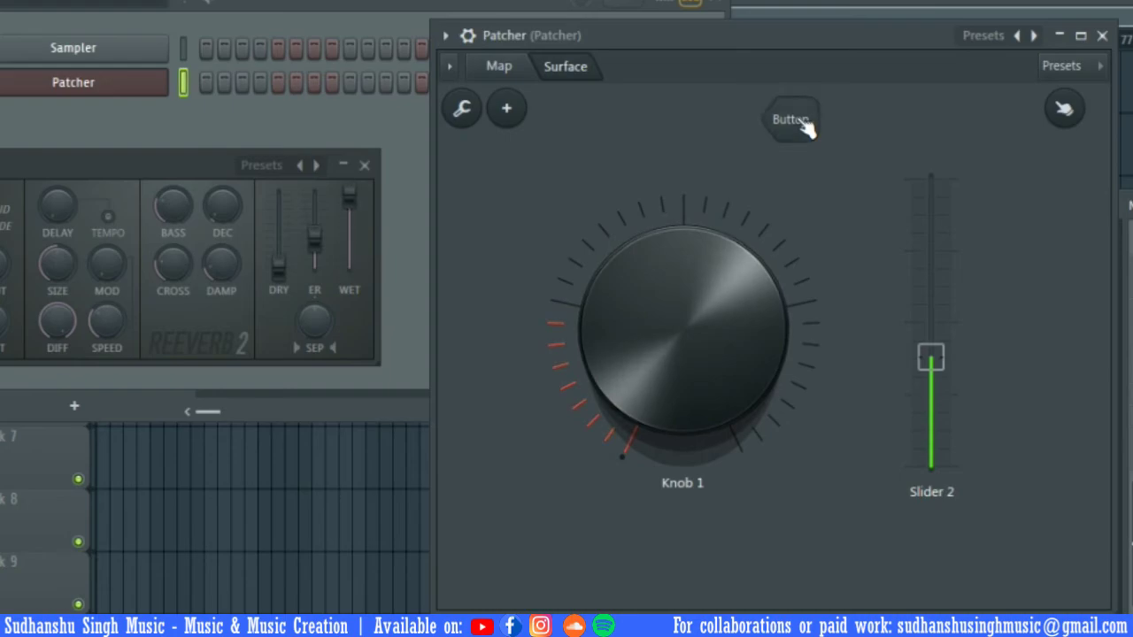
Close Fruity Reeverb 2 and space out Sytrus, Fruity Parametric EQ 2 and Maximus on the Patcher map
left_click(522, 68)
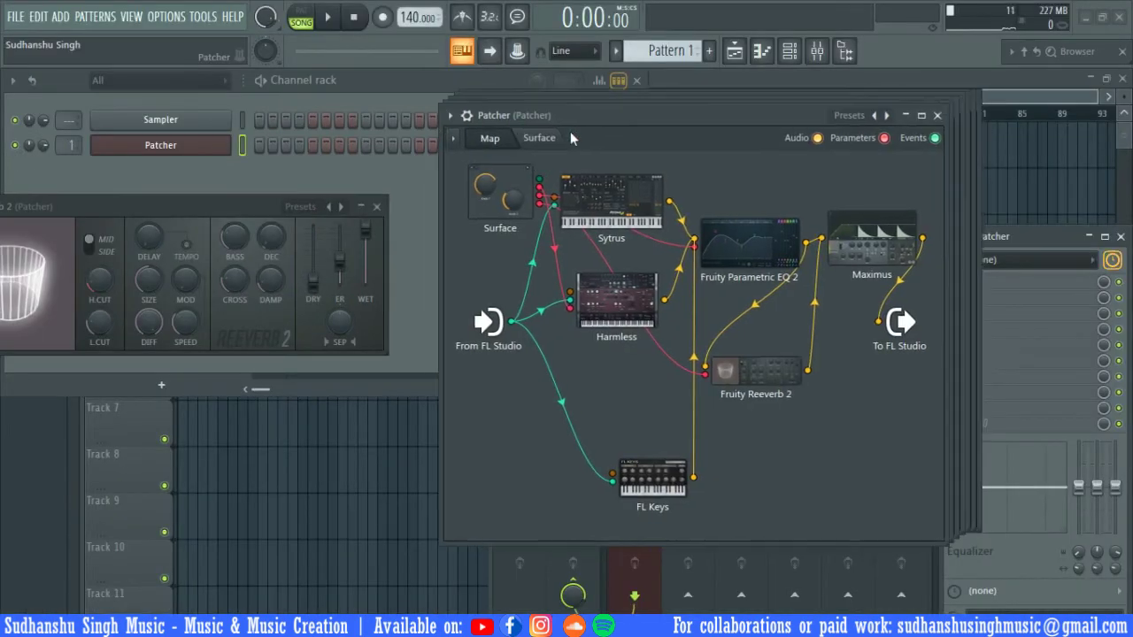
left_click_drag(570, 133, 506, 129)
left_click(377, 208)
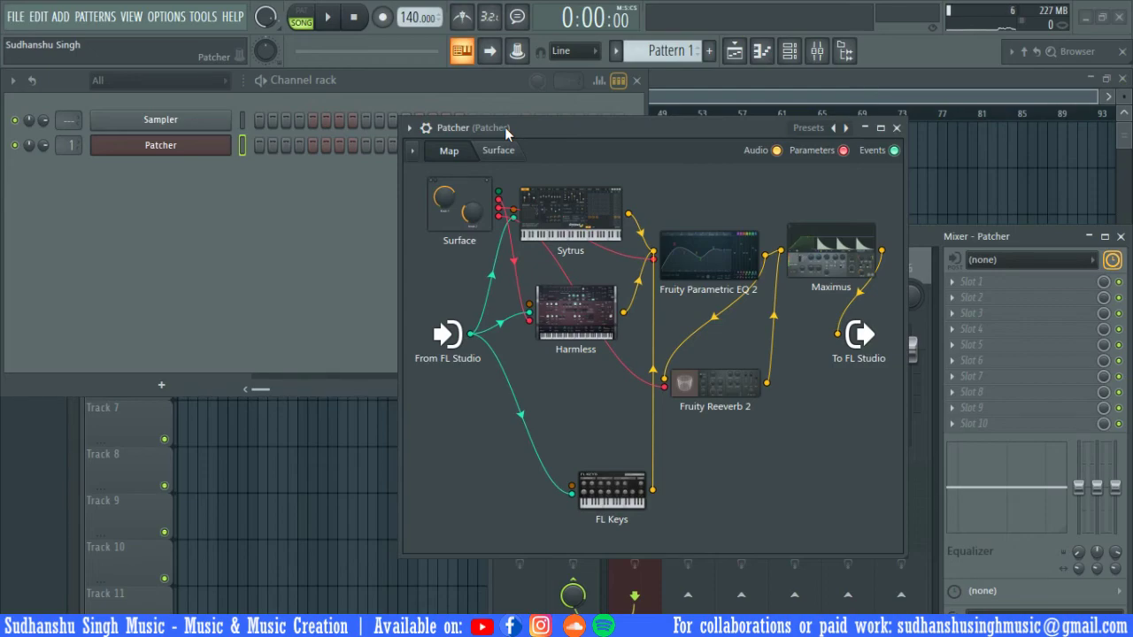
left_click_drag(593, 218, 614, 223)
left_click_drag(696, 257, 721, 263)
left_click_drag(829, 218, 829, 206)
left_click_drag(682, 125, 707, 119)
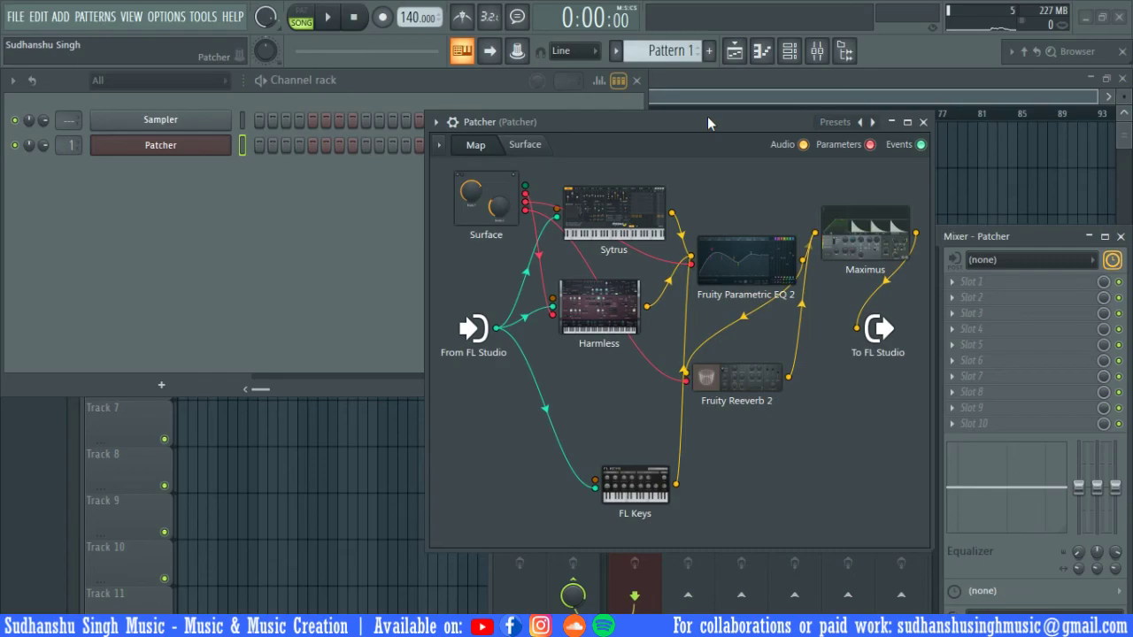
Look over Patcher's option for saving a preset and its list of ready-made presets
left_click(436, 122)
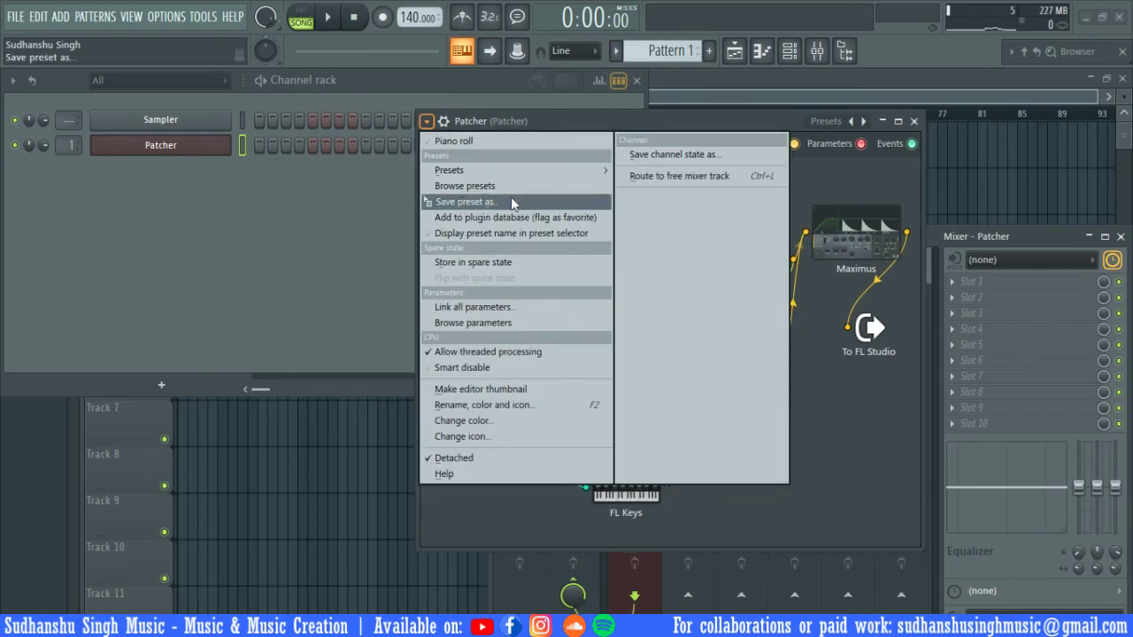
left_click(544, 122)
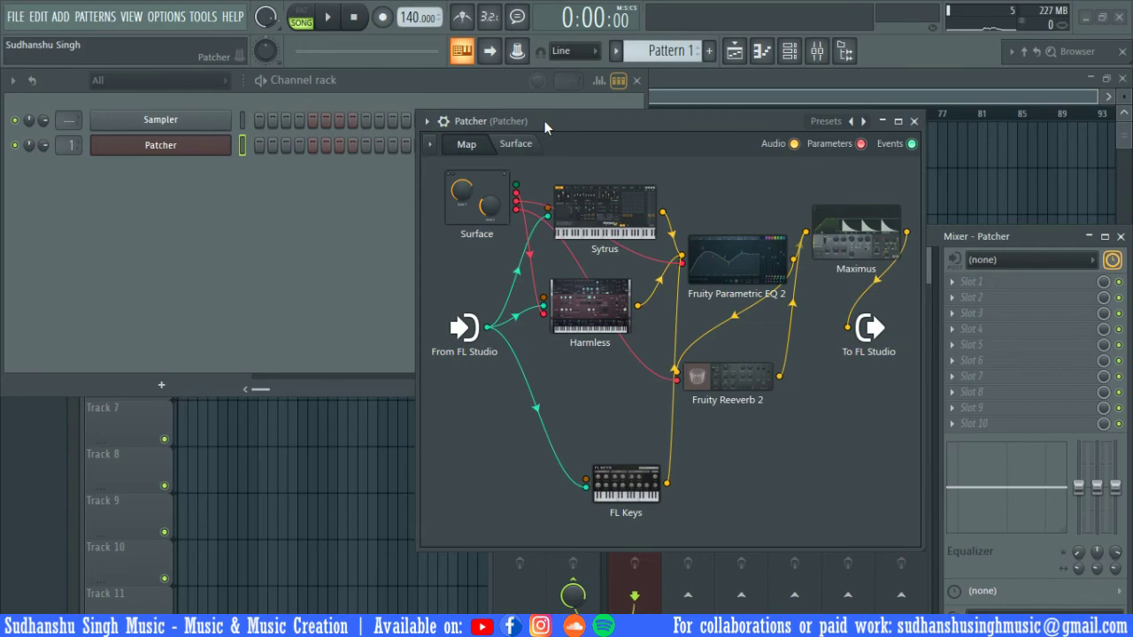
left_click(832, 121)
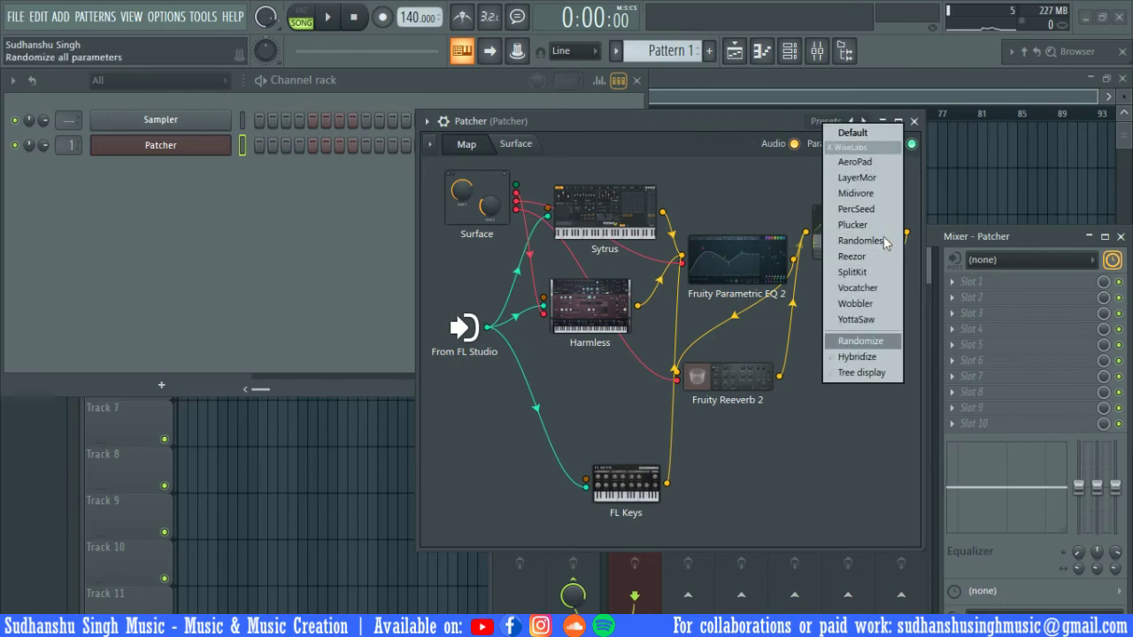
left_click(624, 116)
Hide the Surface's editing controls and switch between the Patcher map and the Surface
left_click_drag(619, 116, 559, 125)
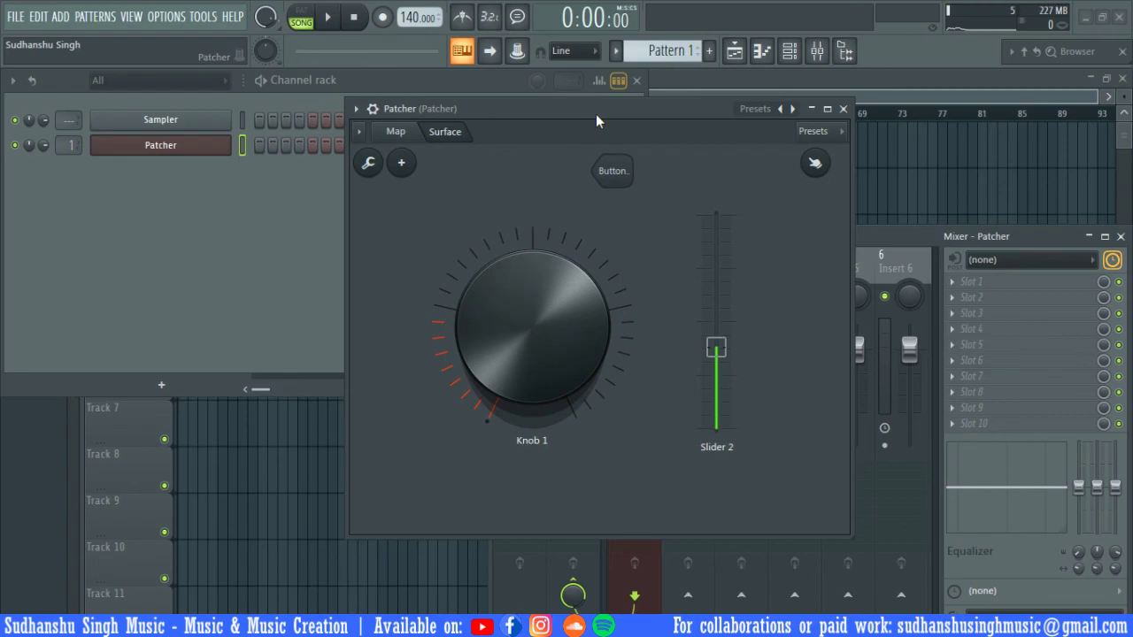
left_click(815, 164)
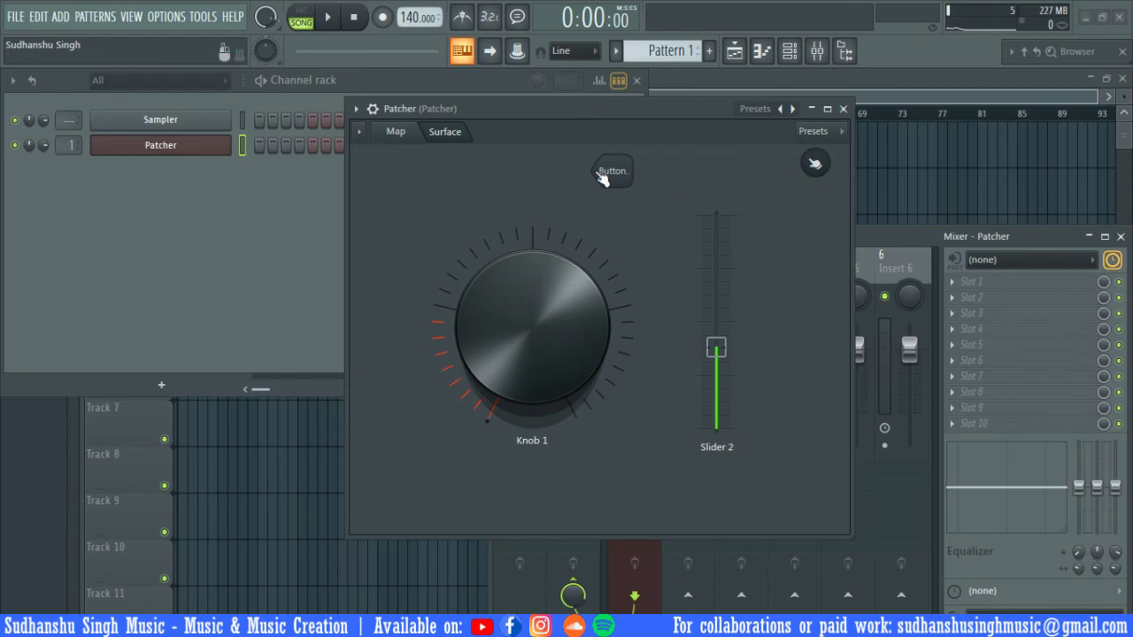
left_click(405, 132)
left_click(448, 133)
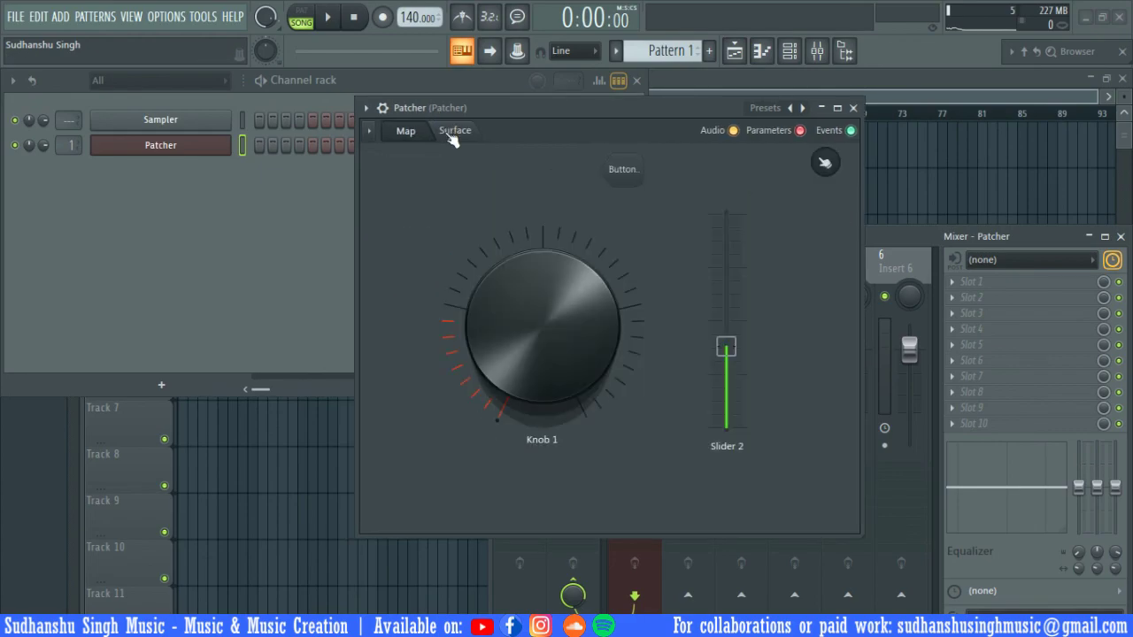